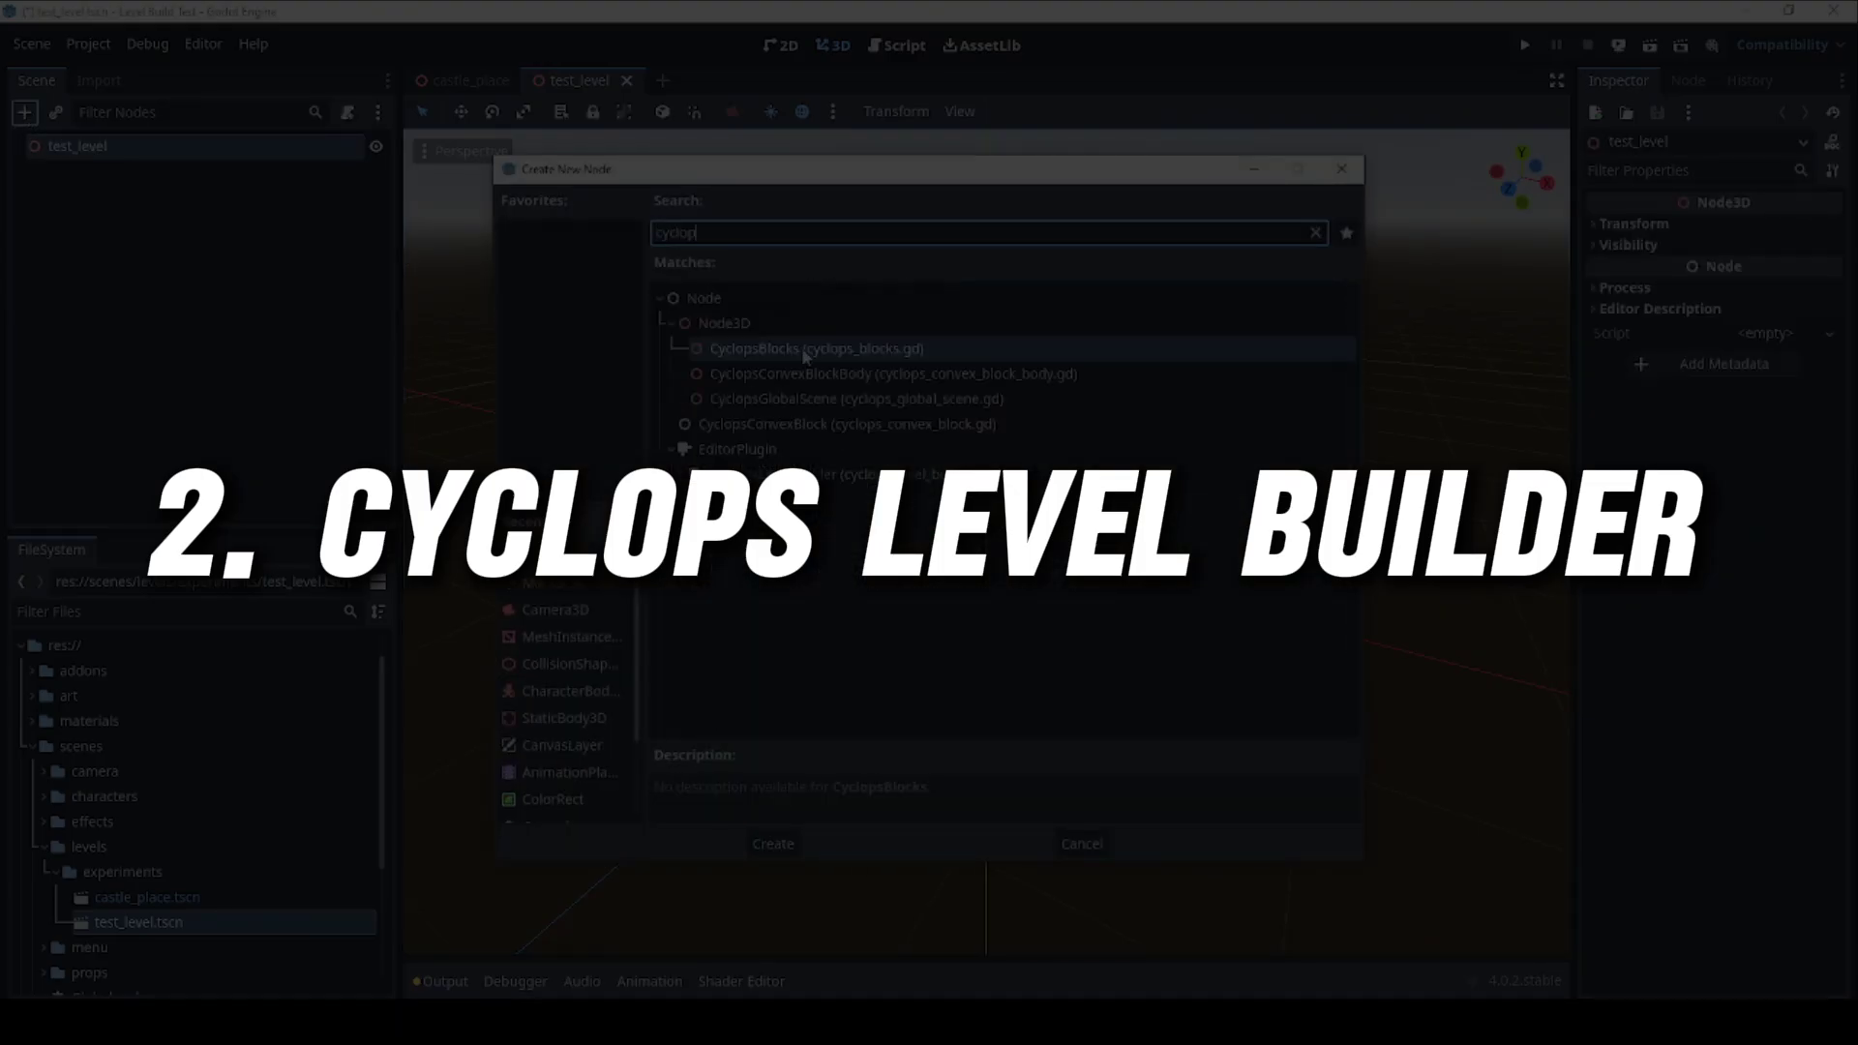
# Add a CyclopsBlocks node, block out walls, stairs and a ramp, and undo a stray block move
pyautogui.doubleClick(804, 351)
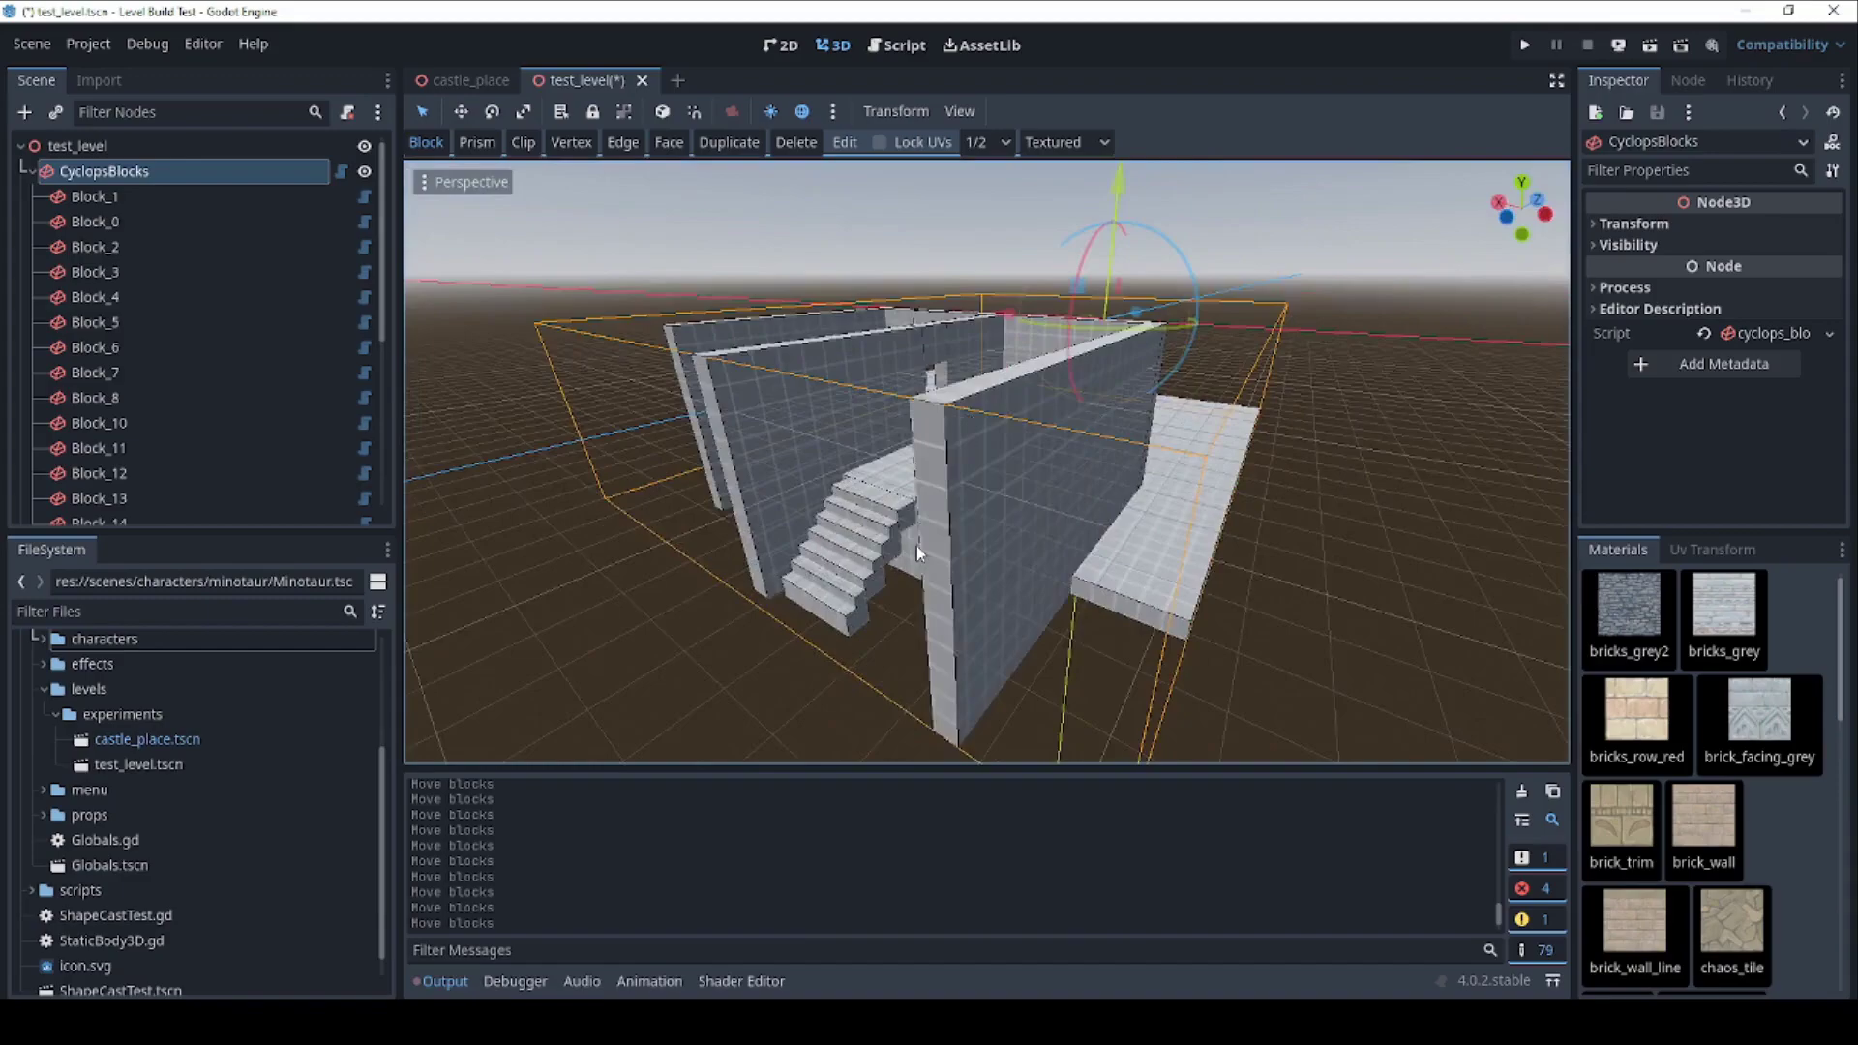
pyautogui.hotkey('ctrl', 'z')
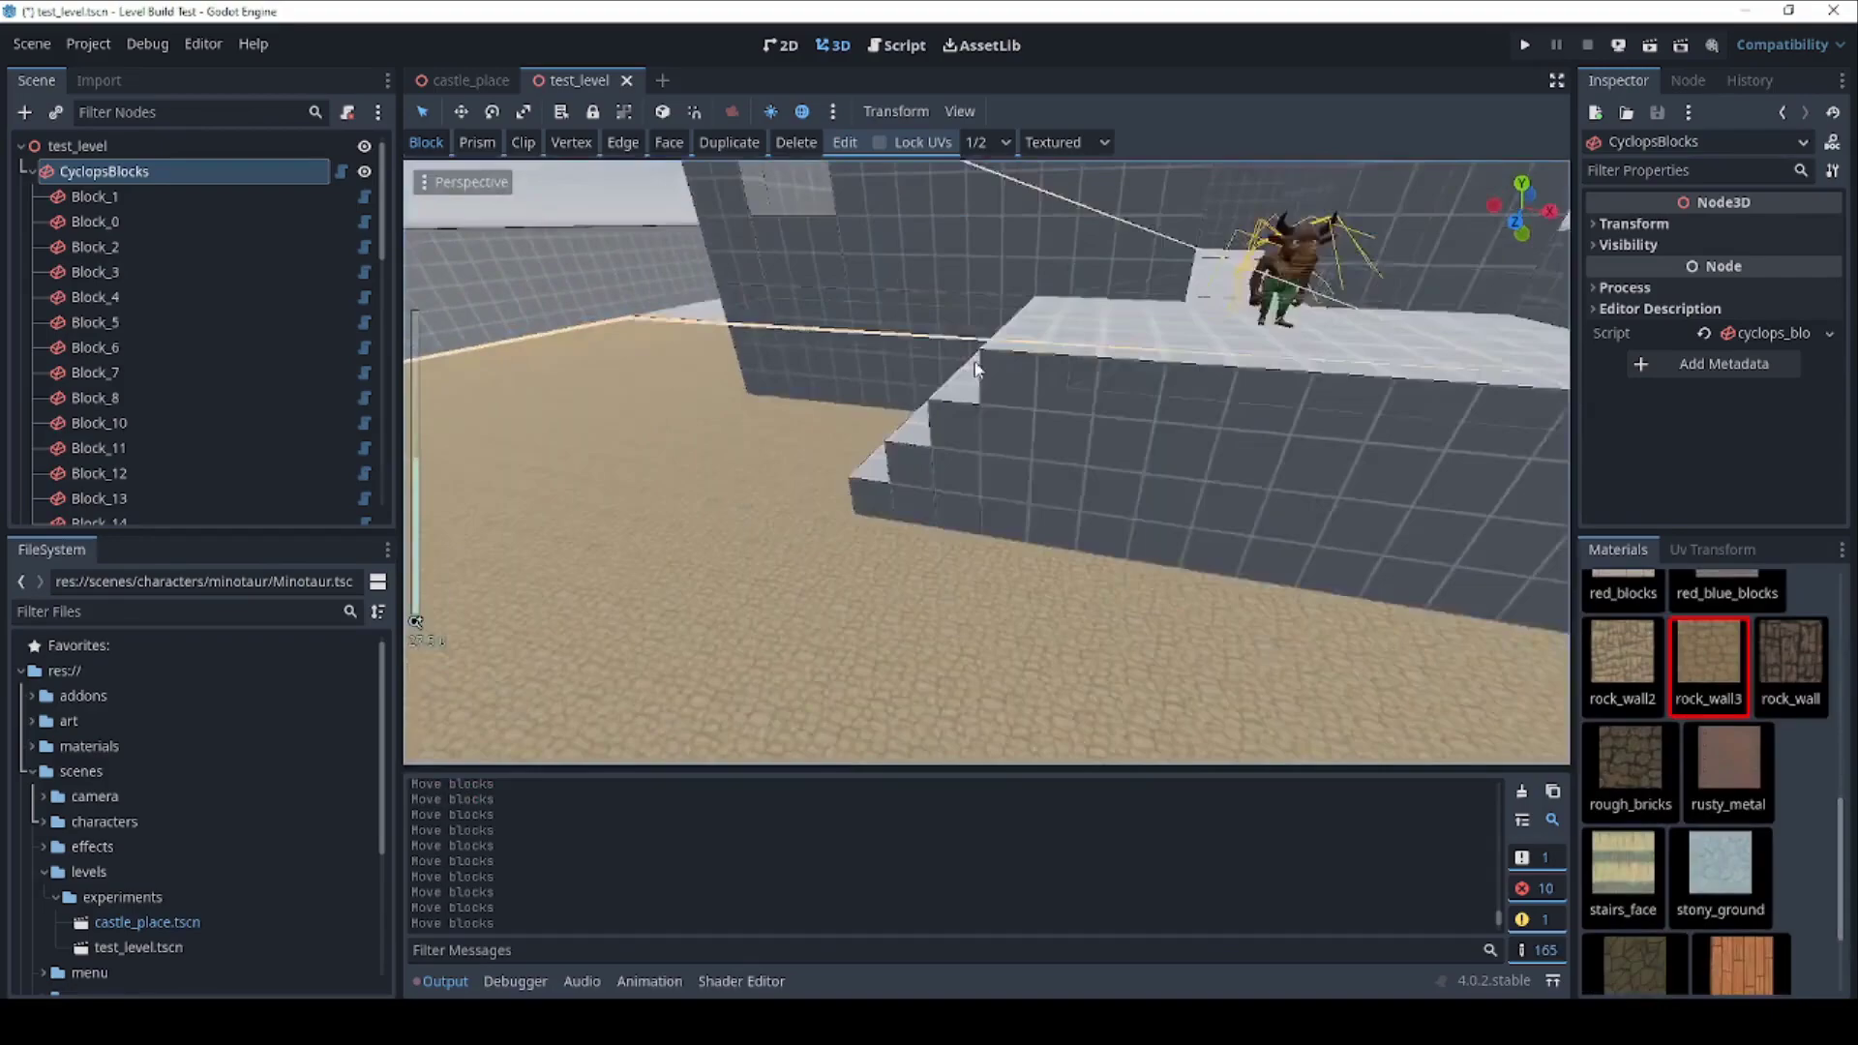
# Paint the floor with chaos_tile and the stairs with stairs_face from the Materials panel
pyautogui.scroll(-3, 1843, 965)
pyautogui.scroll(-3, 1819, 659)
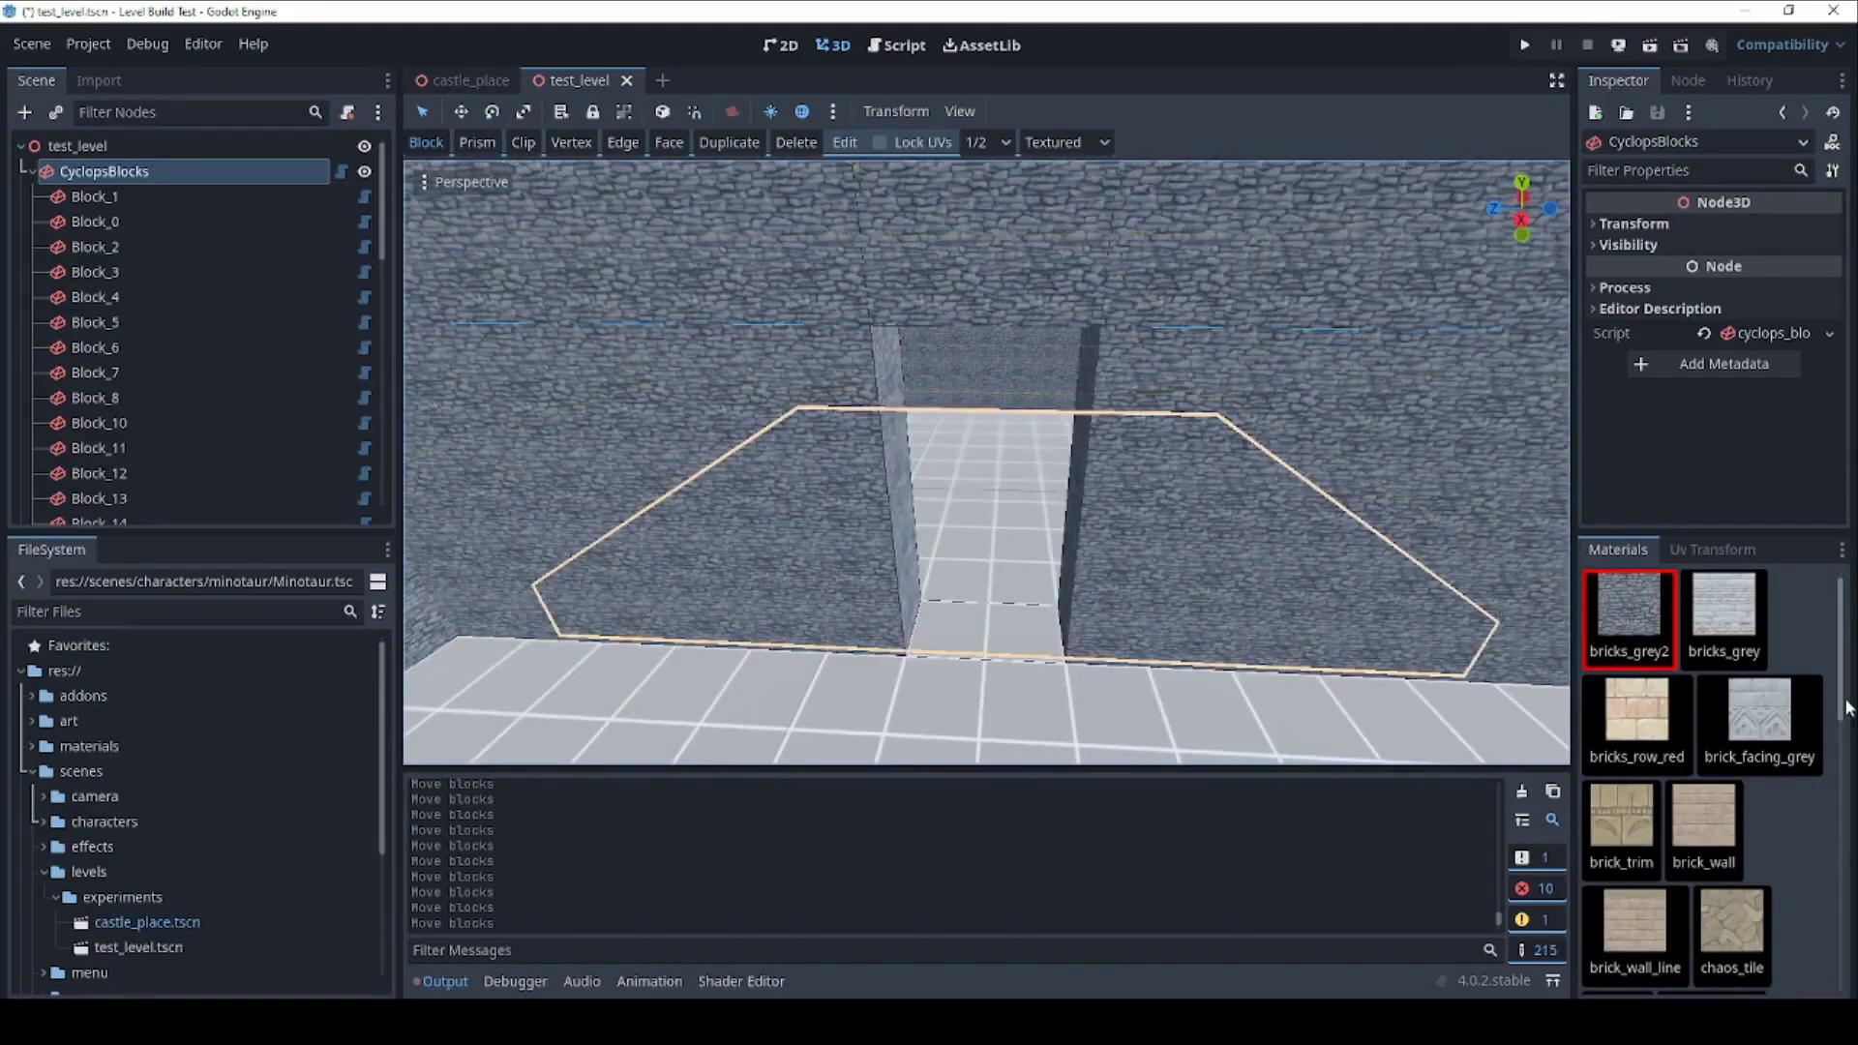
pyautogui.click(1751, 762)
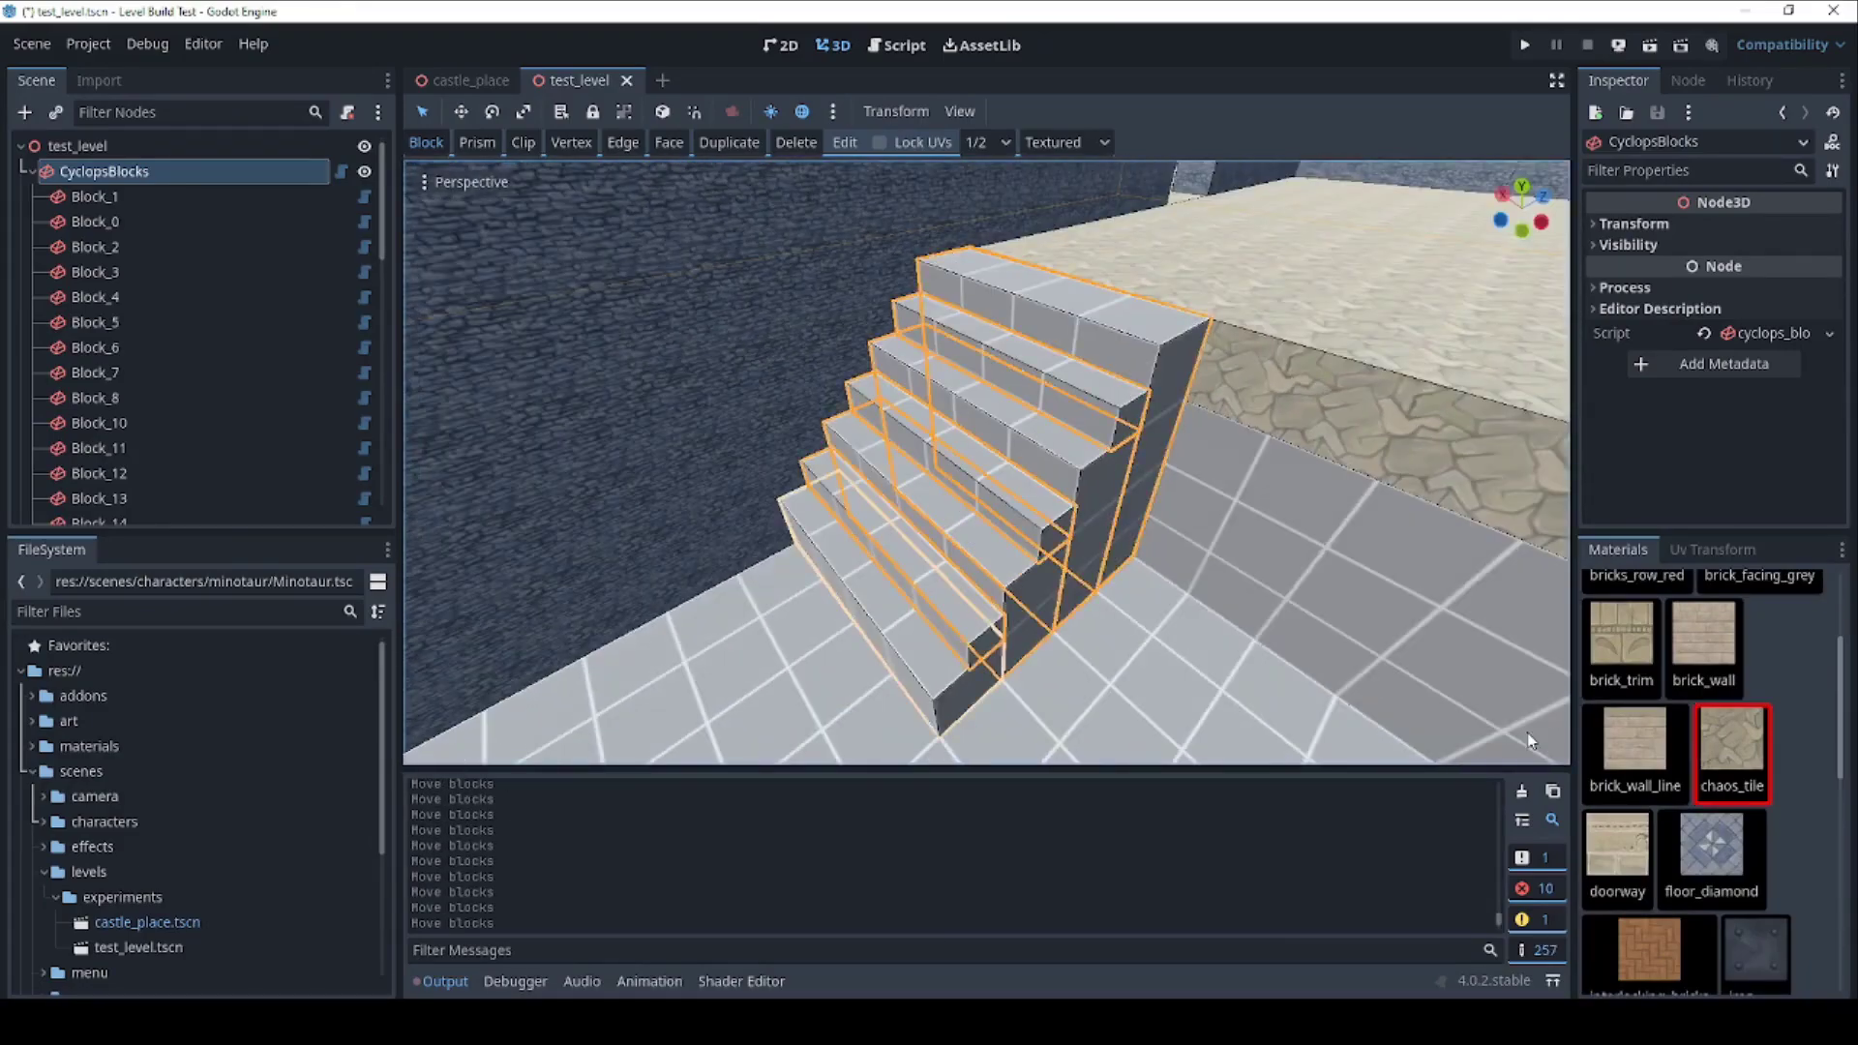
pyautogui.click(1622, 745)
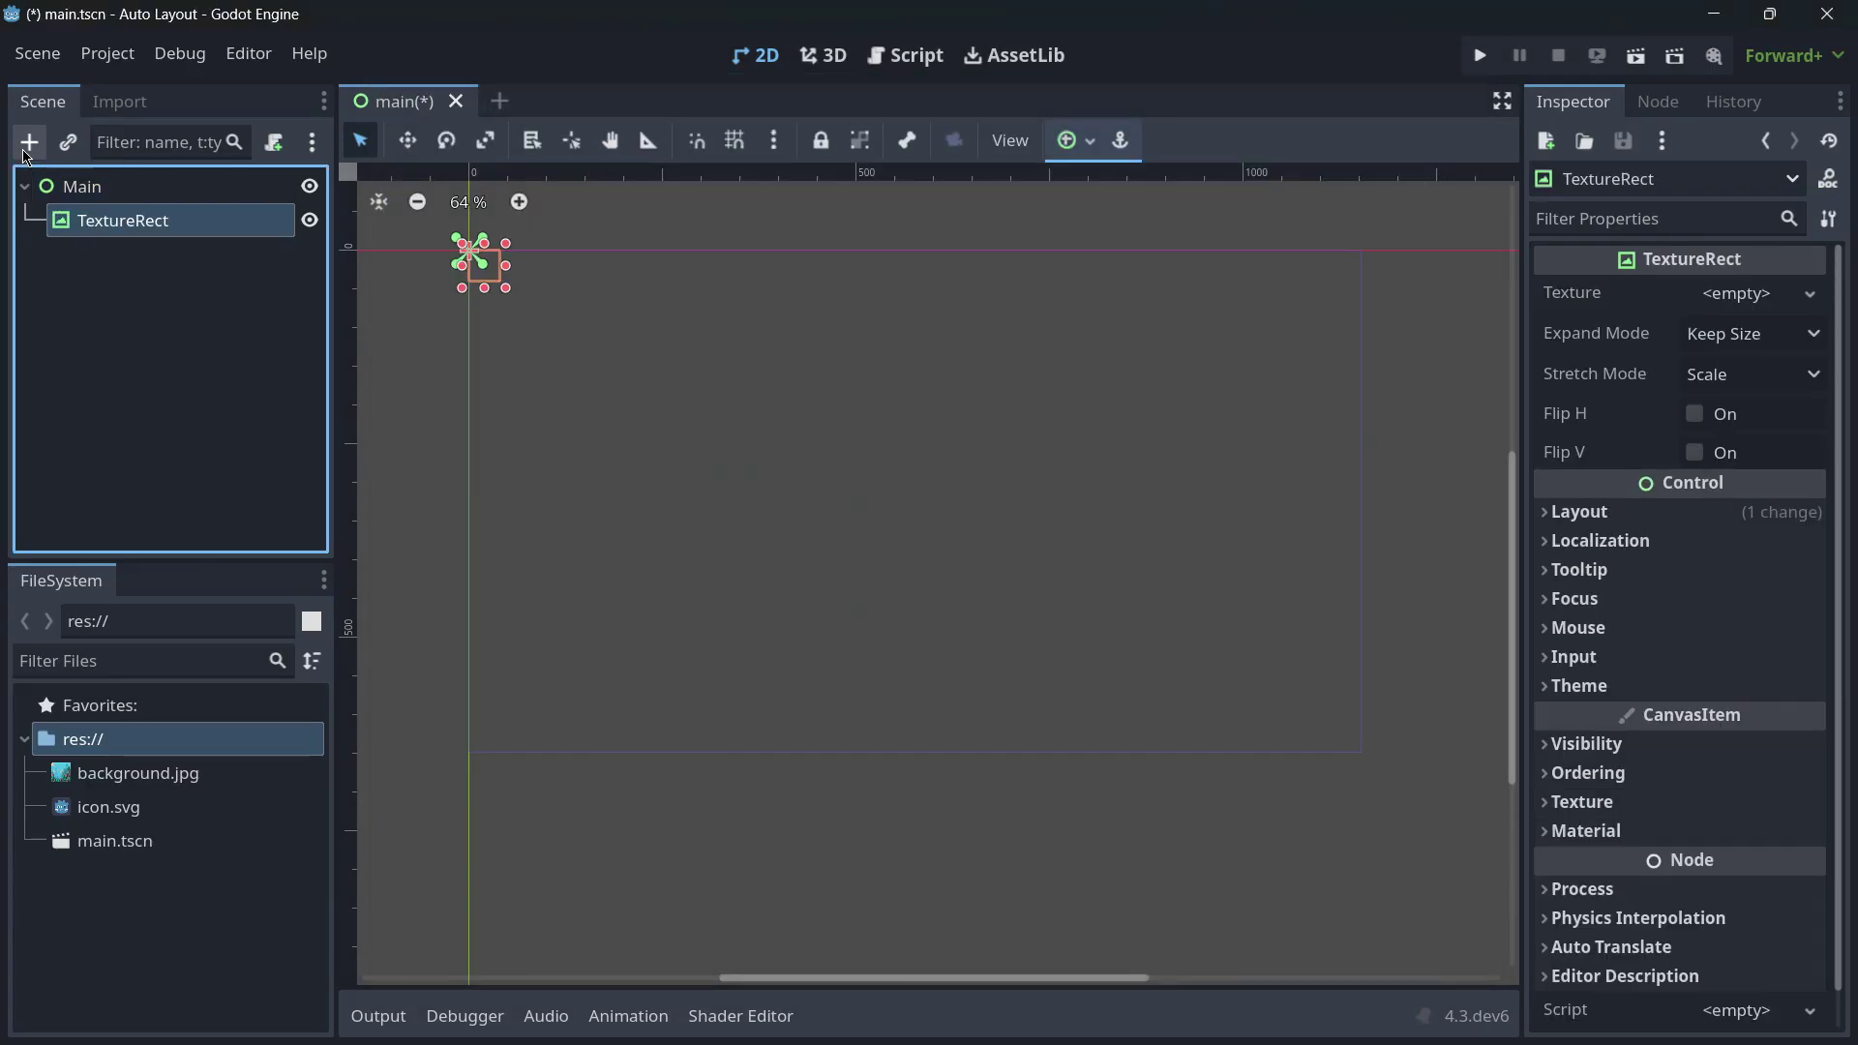
# Give the TextureRect background.jpg stretched full-screen and rename it Background
pyautogui.click(1749, 290)
pyautogui.press('Return')
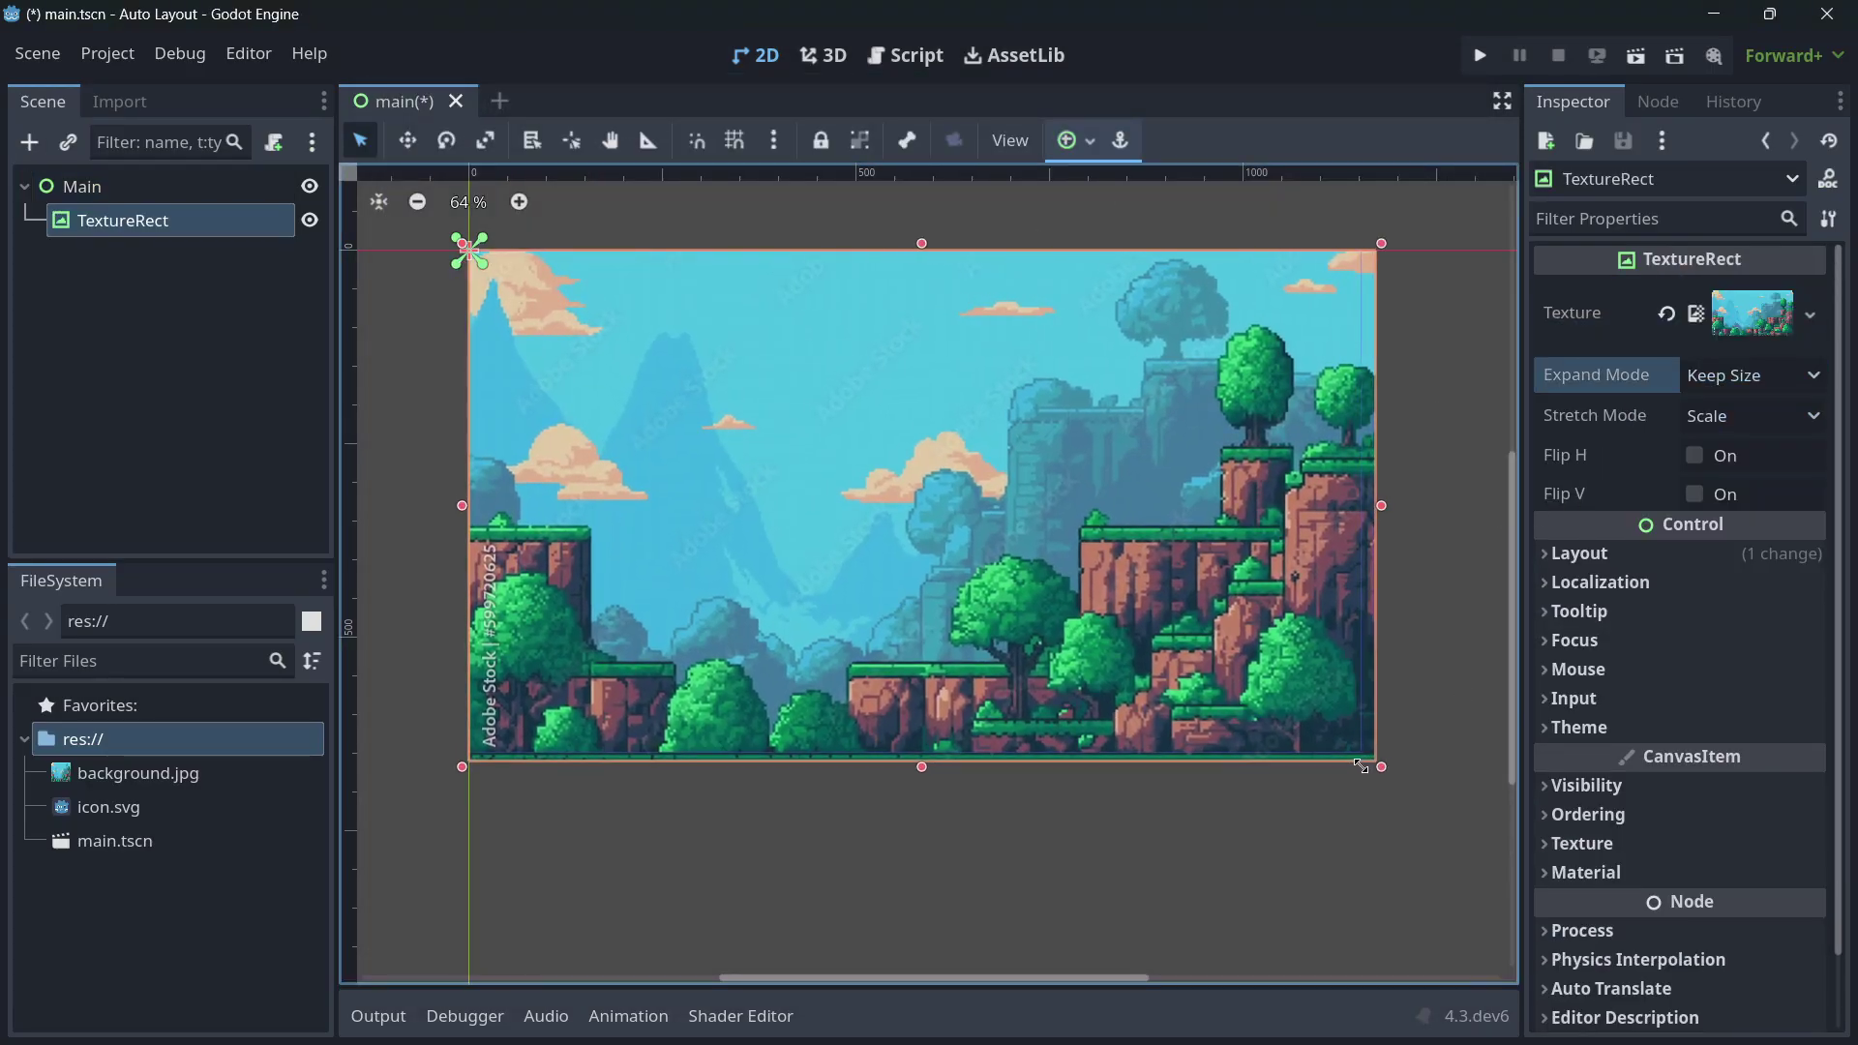
pyautogui.click(1066, 140)
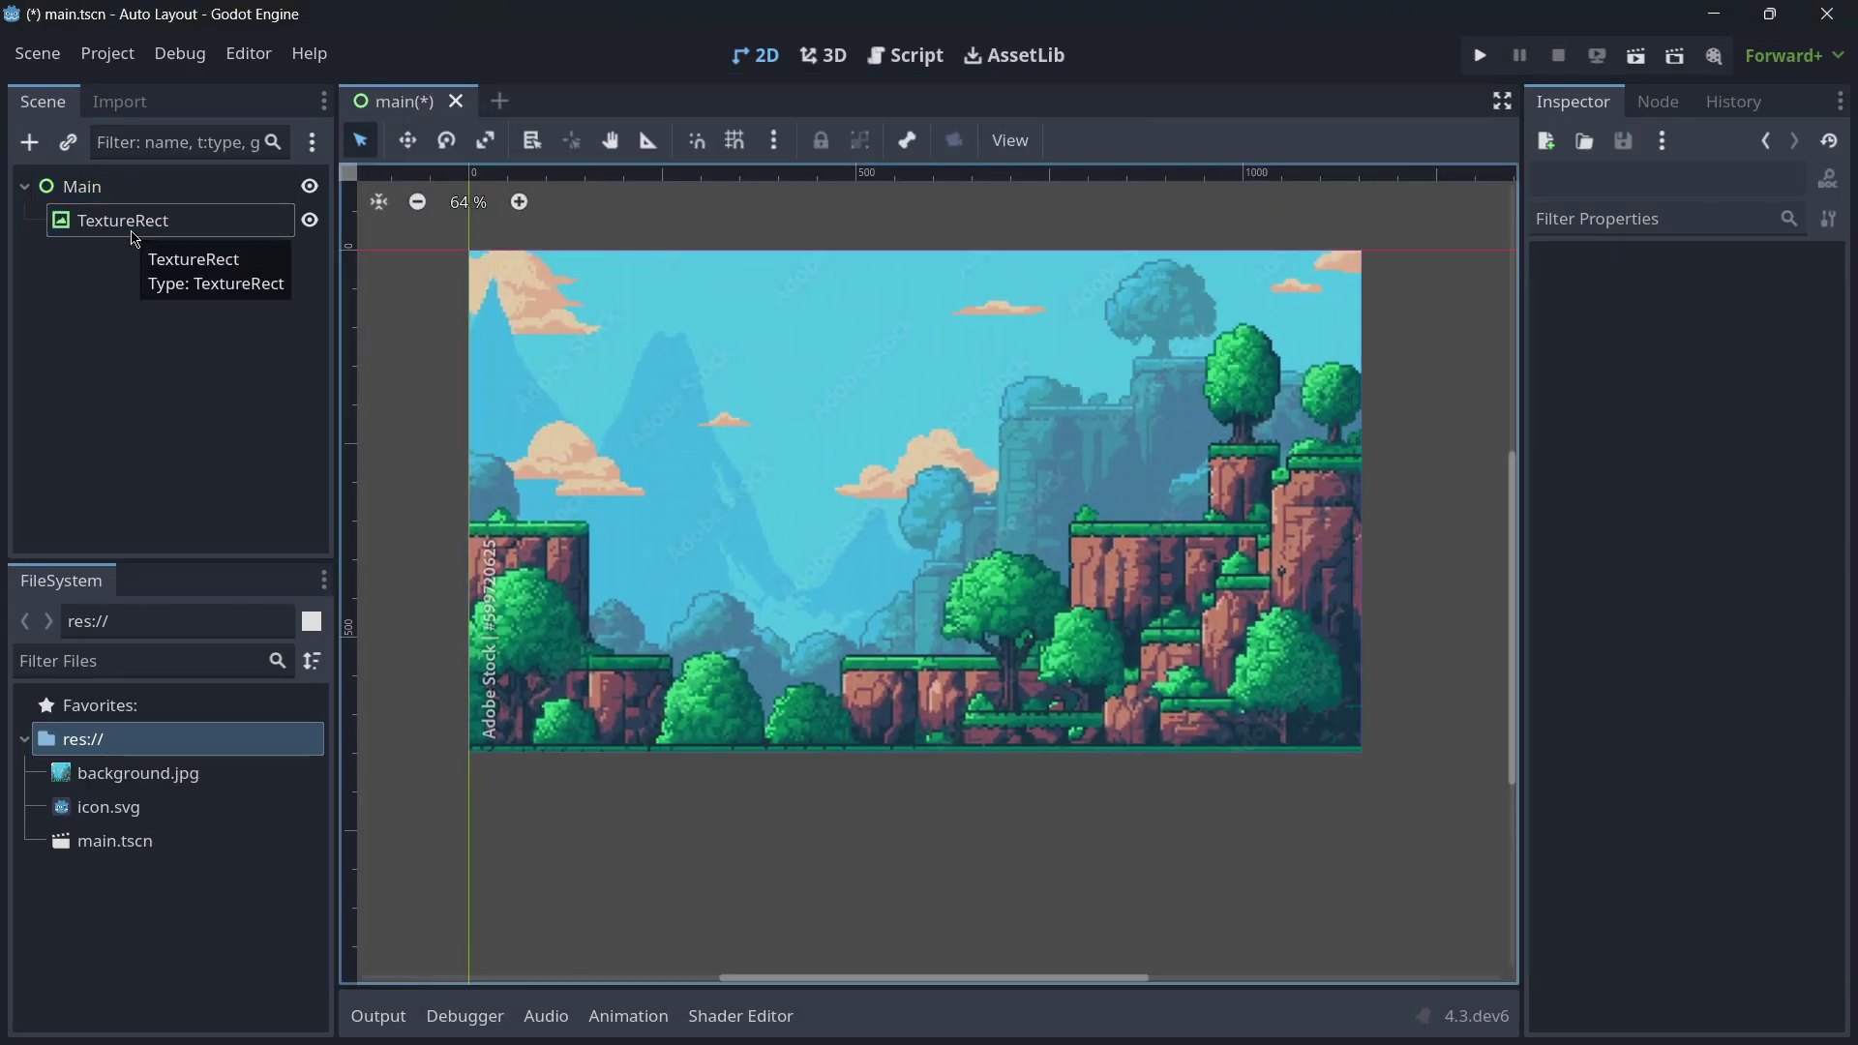
pyautogui.doubleClick(128, 218)
pyautogui.write('Background')
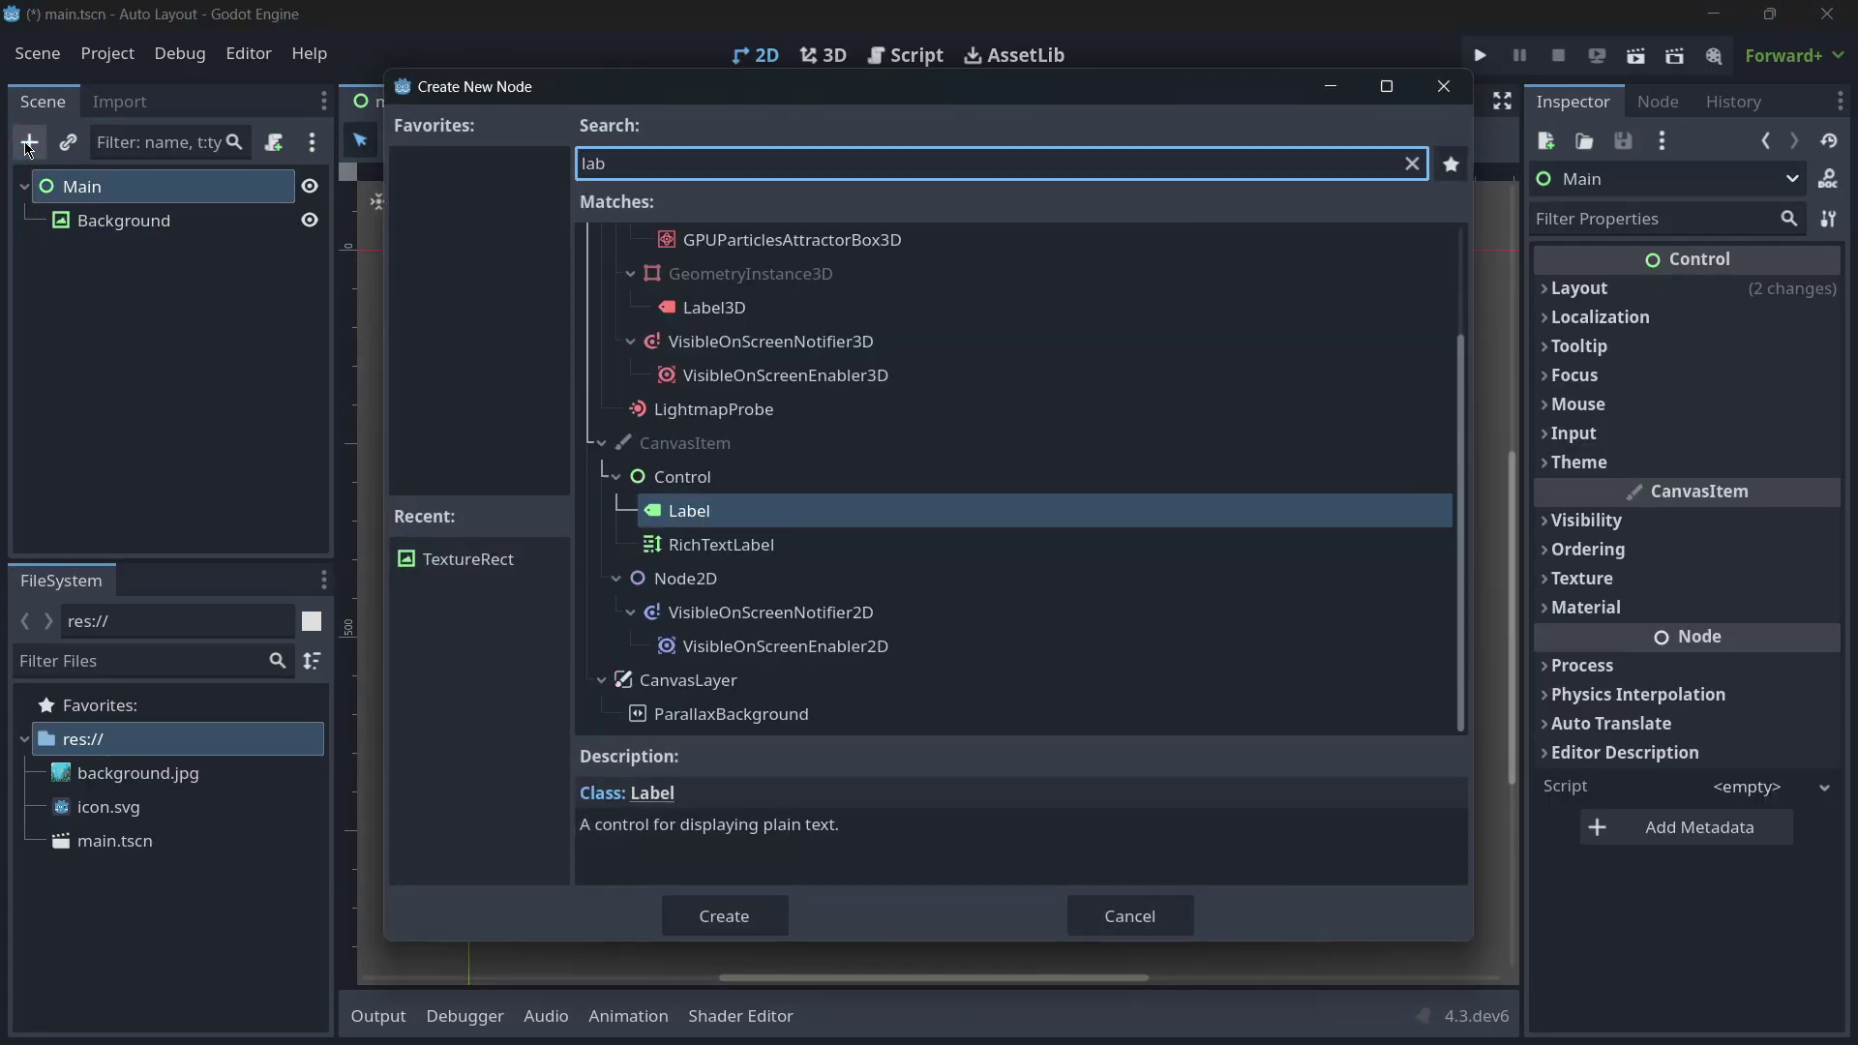
pyautogui.press('Return')
# Add a title Label, set its text alignment to Left and expand its constant overrides
pyautogui.doubleClick(102, 254)
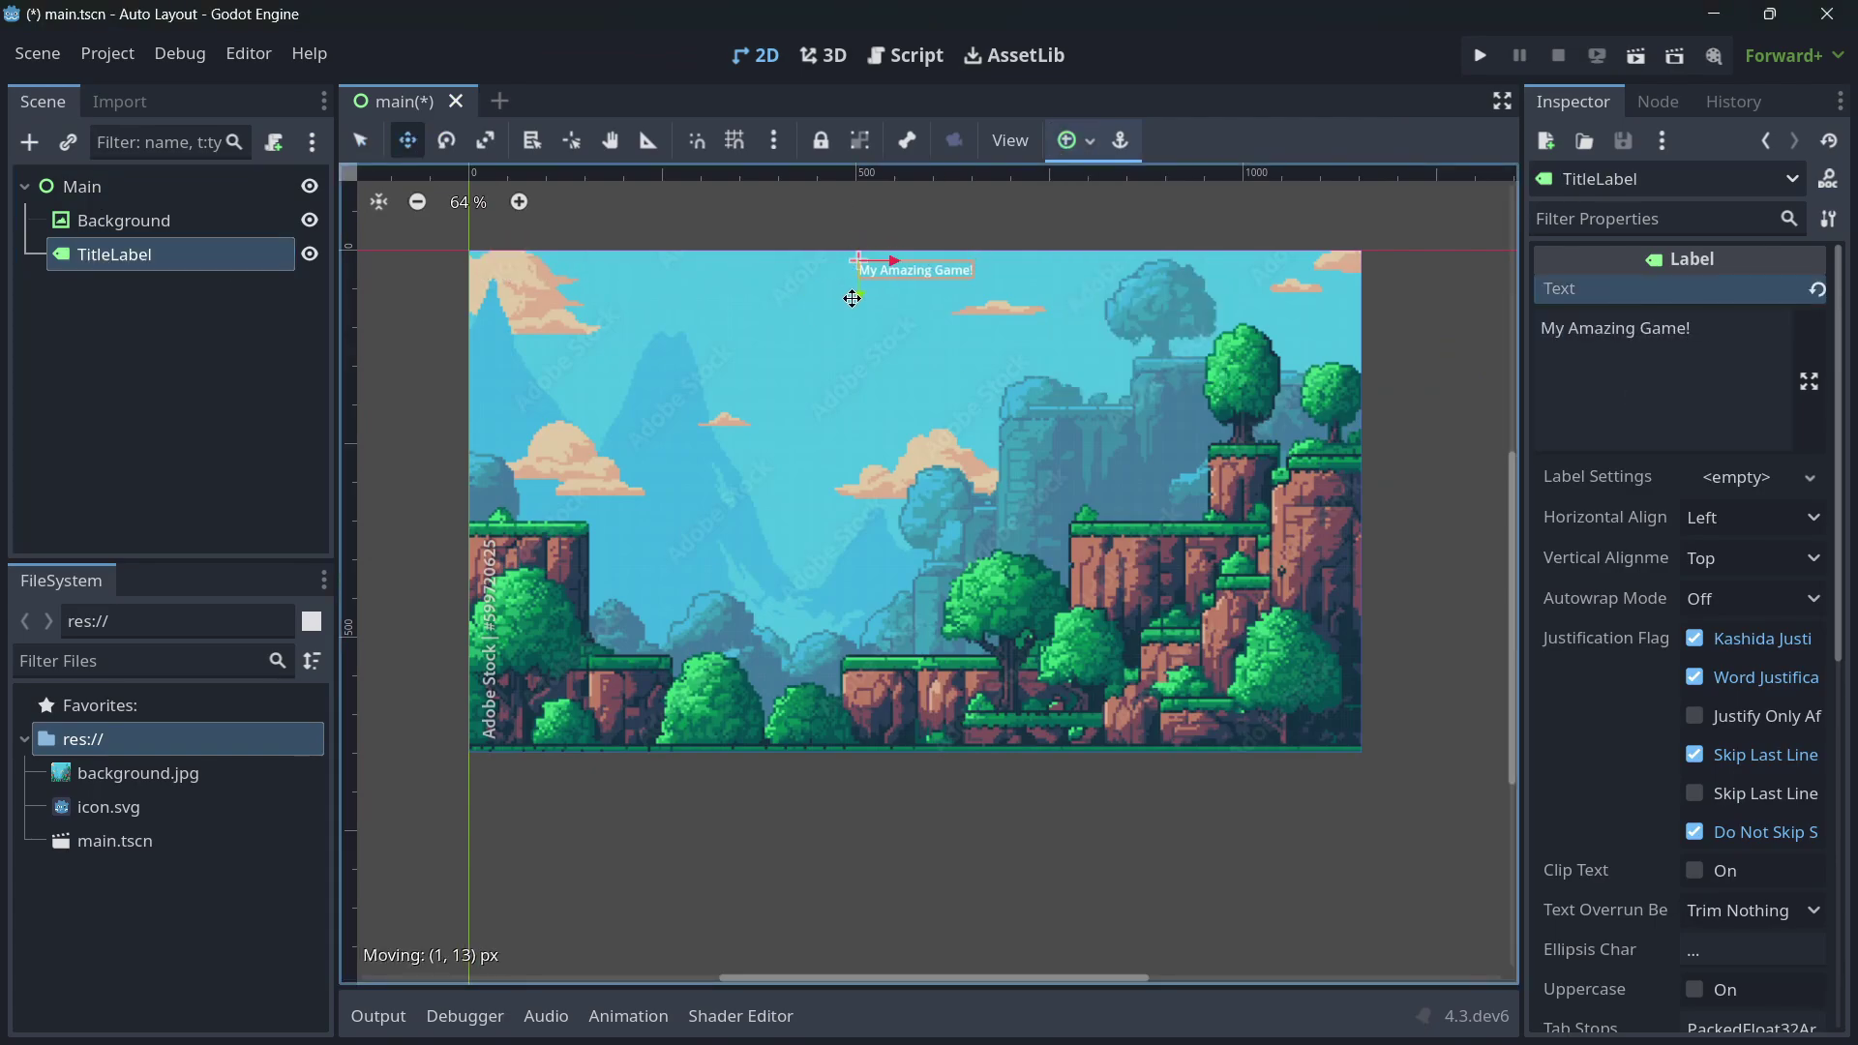
pyautogui.click(1706, 559)
pyautogui.scroll(-5, 1588, 780)
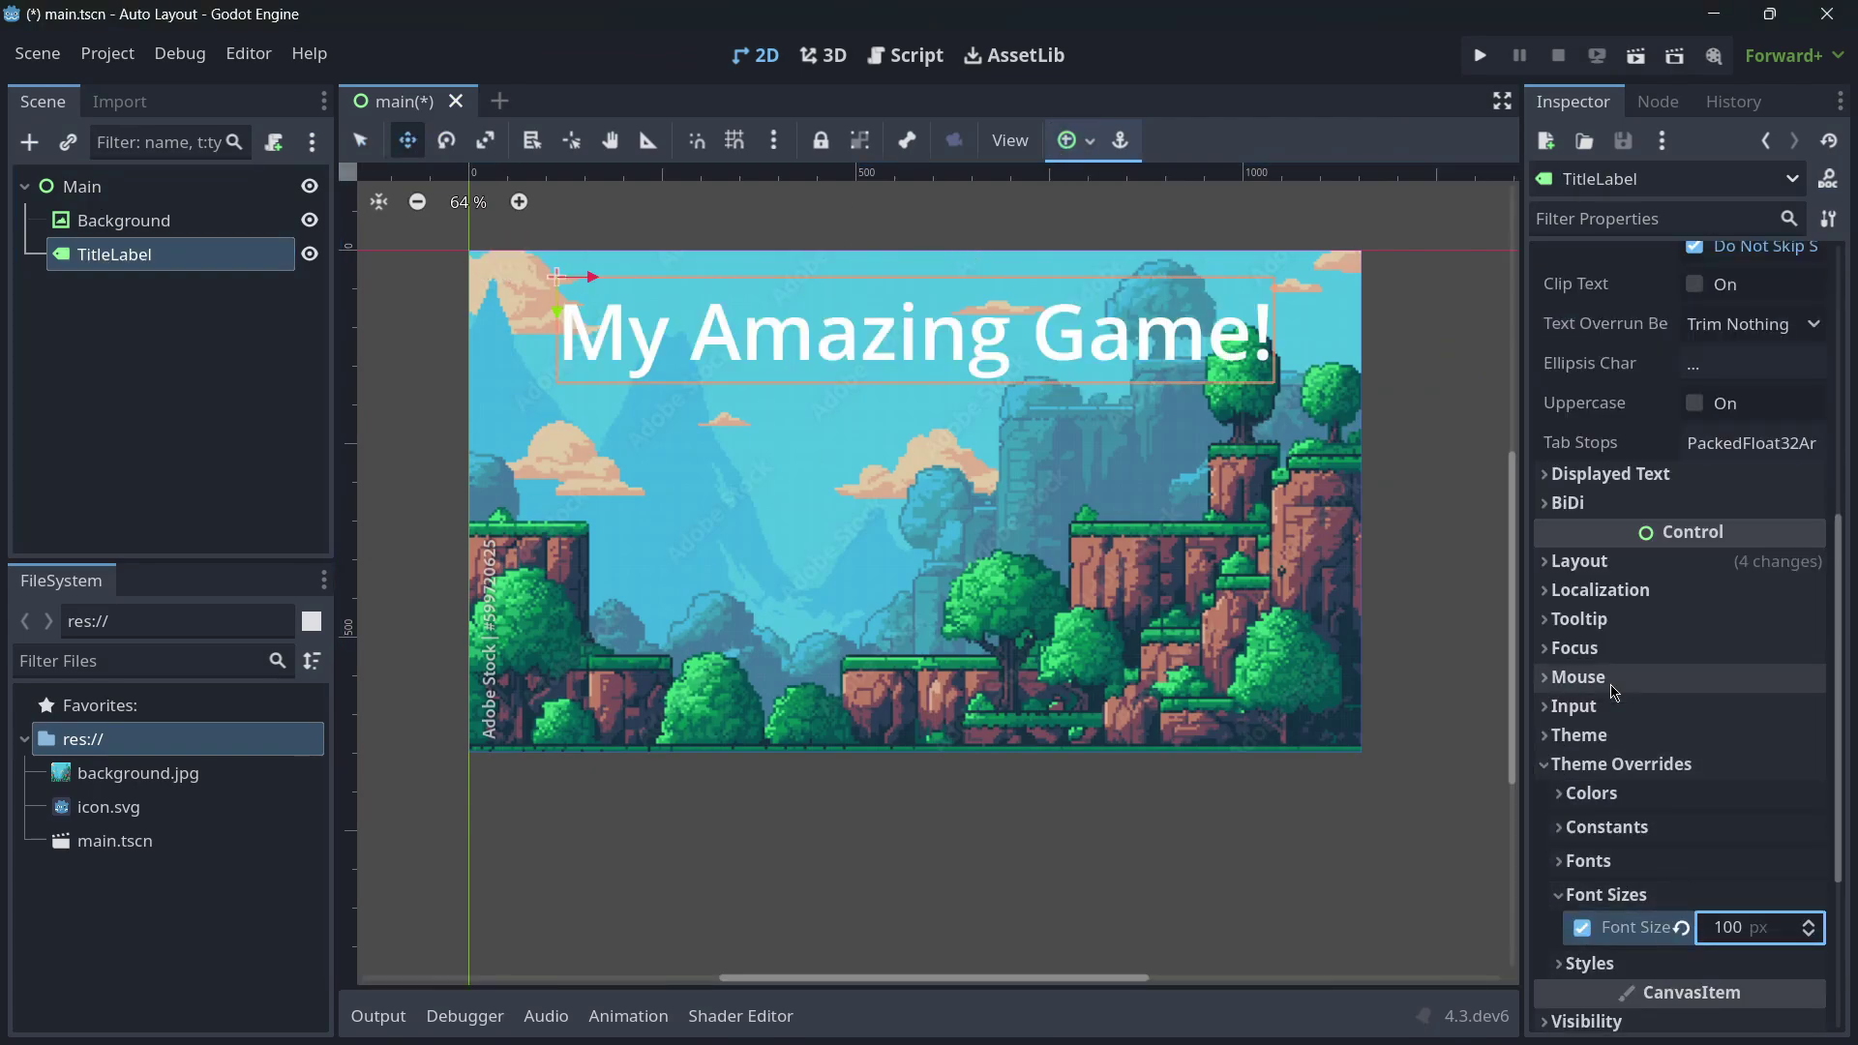
pyautogui.click(1602, 827)
# Add a VBoxContainer as a child of Main
pyautogui.click(207, 195)
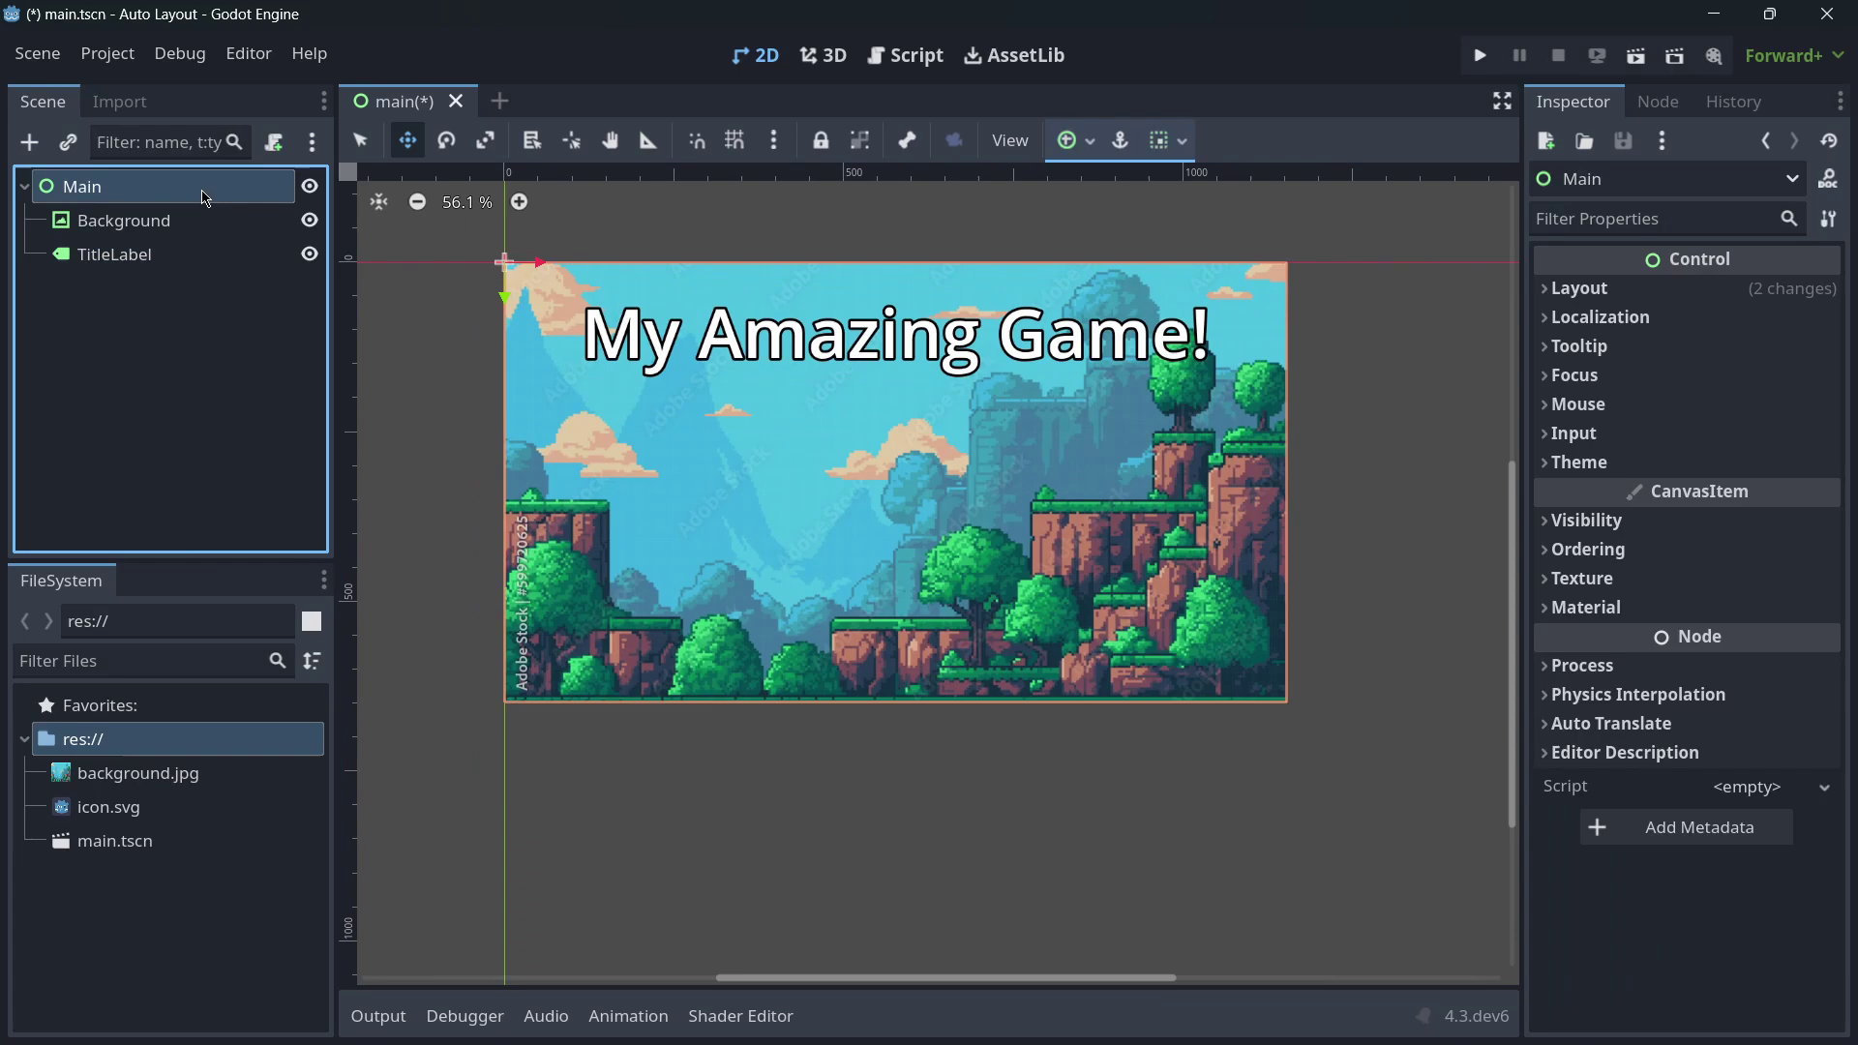
pyautogui.hotkey('ctrl', 'a')
pyautogui.write('vbox')
pyautogui.press('Return')
pyautogui.scroll(1, 667, 287)
pyautogui.press('q')
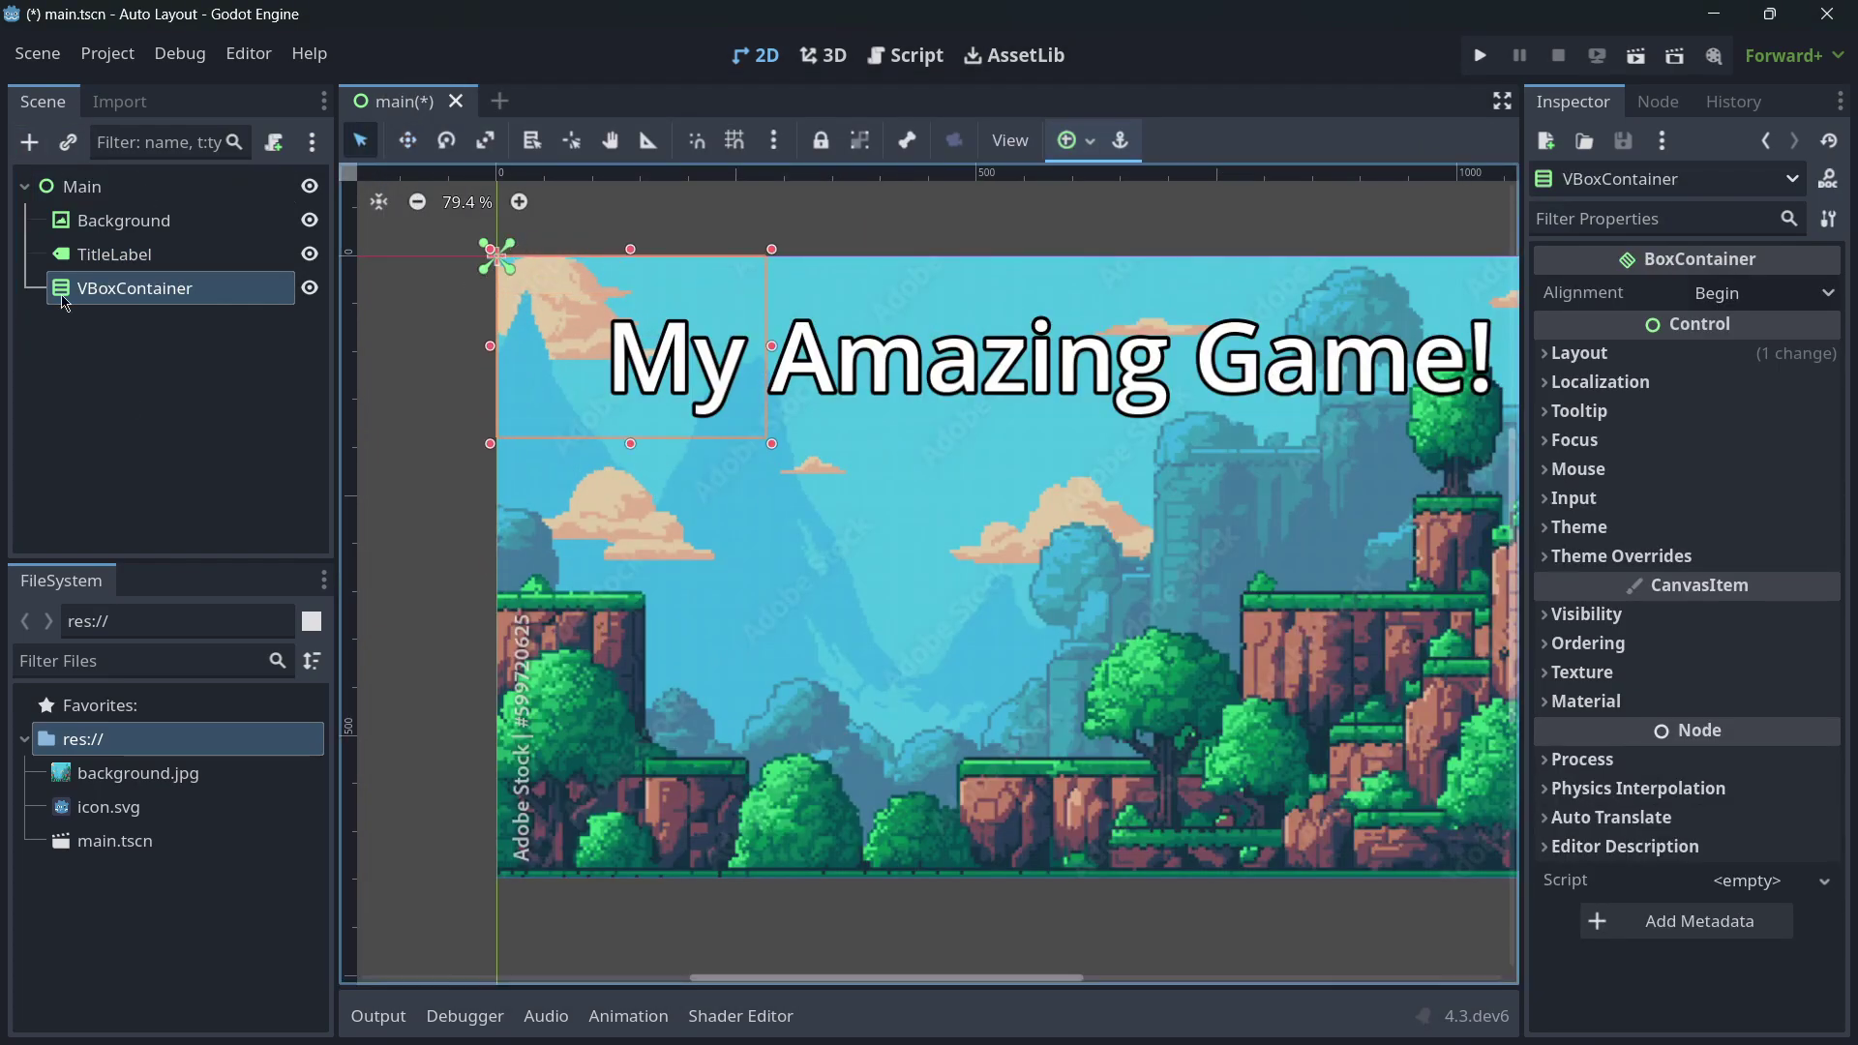
# Add a Button inside the VBoxContainer and enable its font size override
pyautogui.click(31, 142)
pyautogui.write('button')
pyautogui.press('Return')
pyautogui.scroll(-6, 1601, 352)
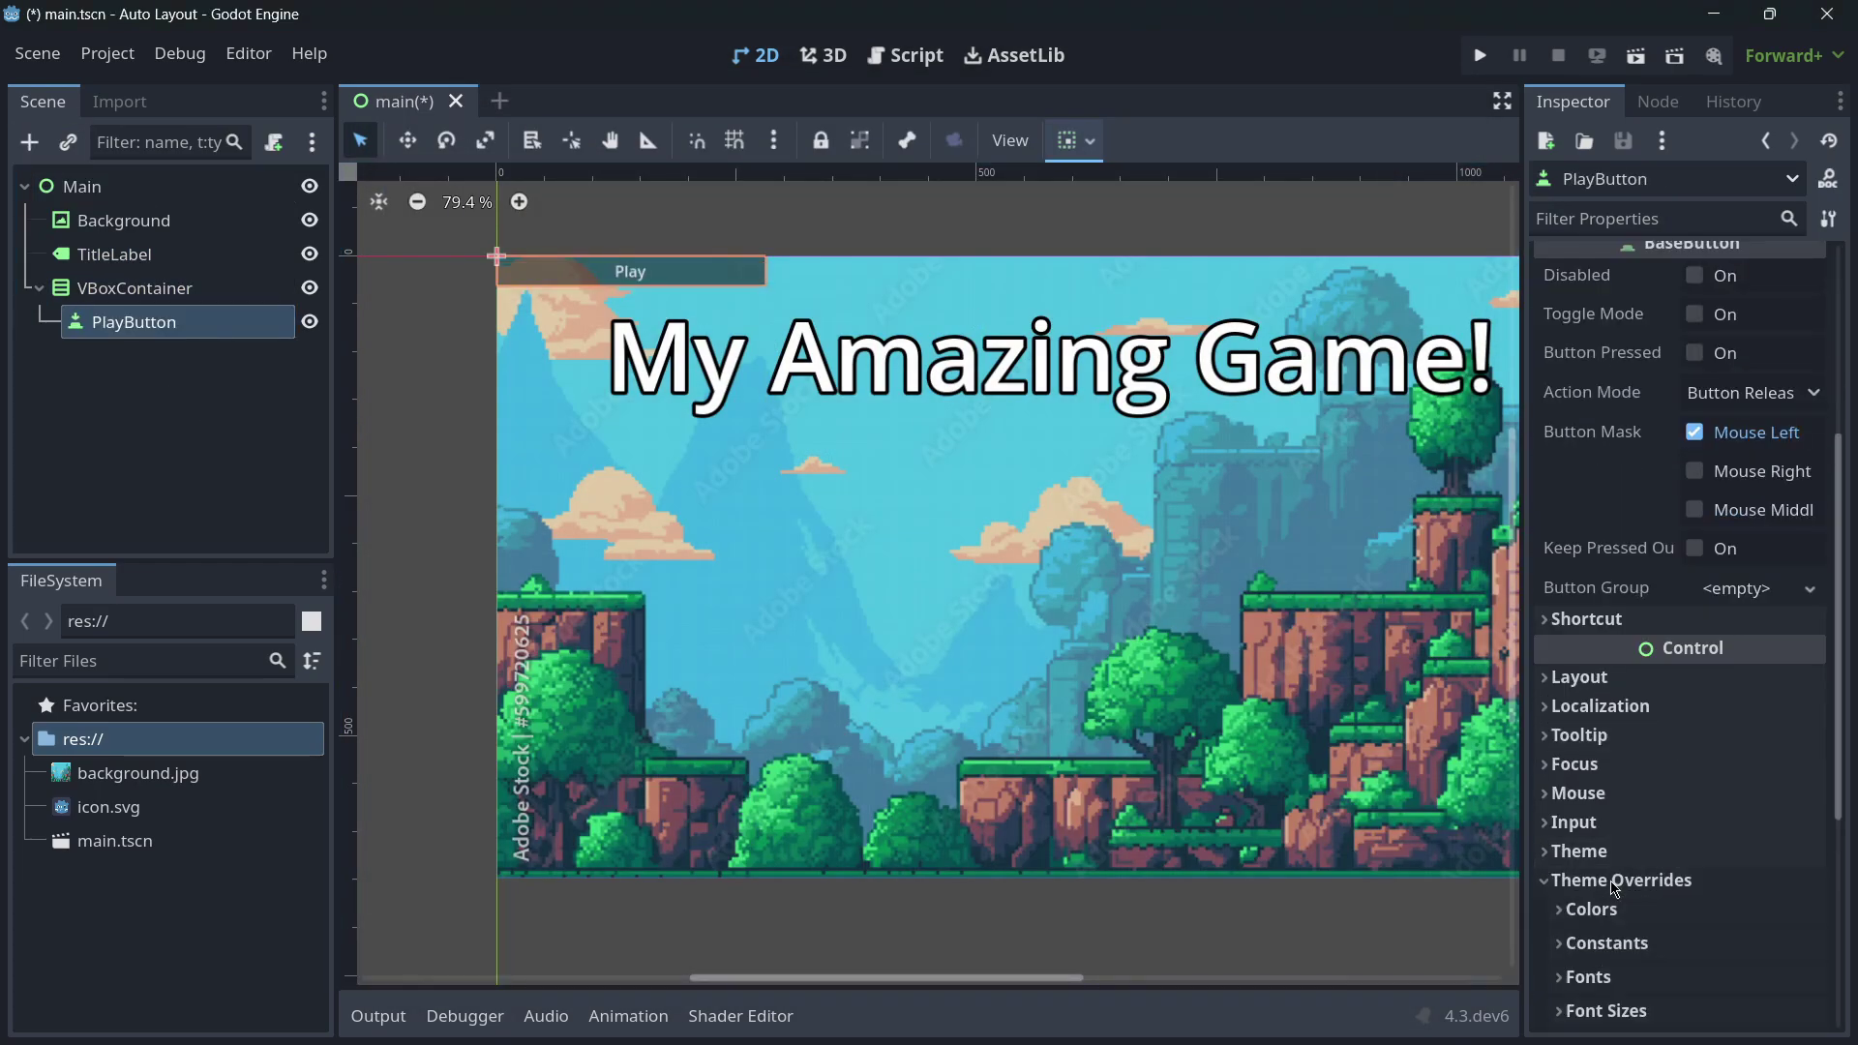
pyautogui.click(1730, 847)
pyautogui.write('2')
# Centre the VBoxContainer's alignment and set the third button's text to Exit
pyautogui.click(135, 288)
pyautogui.click(1074, 141)
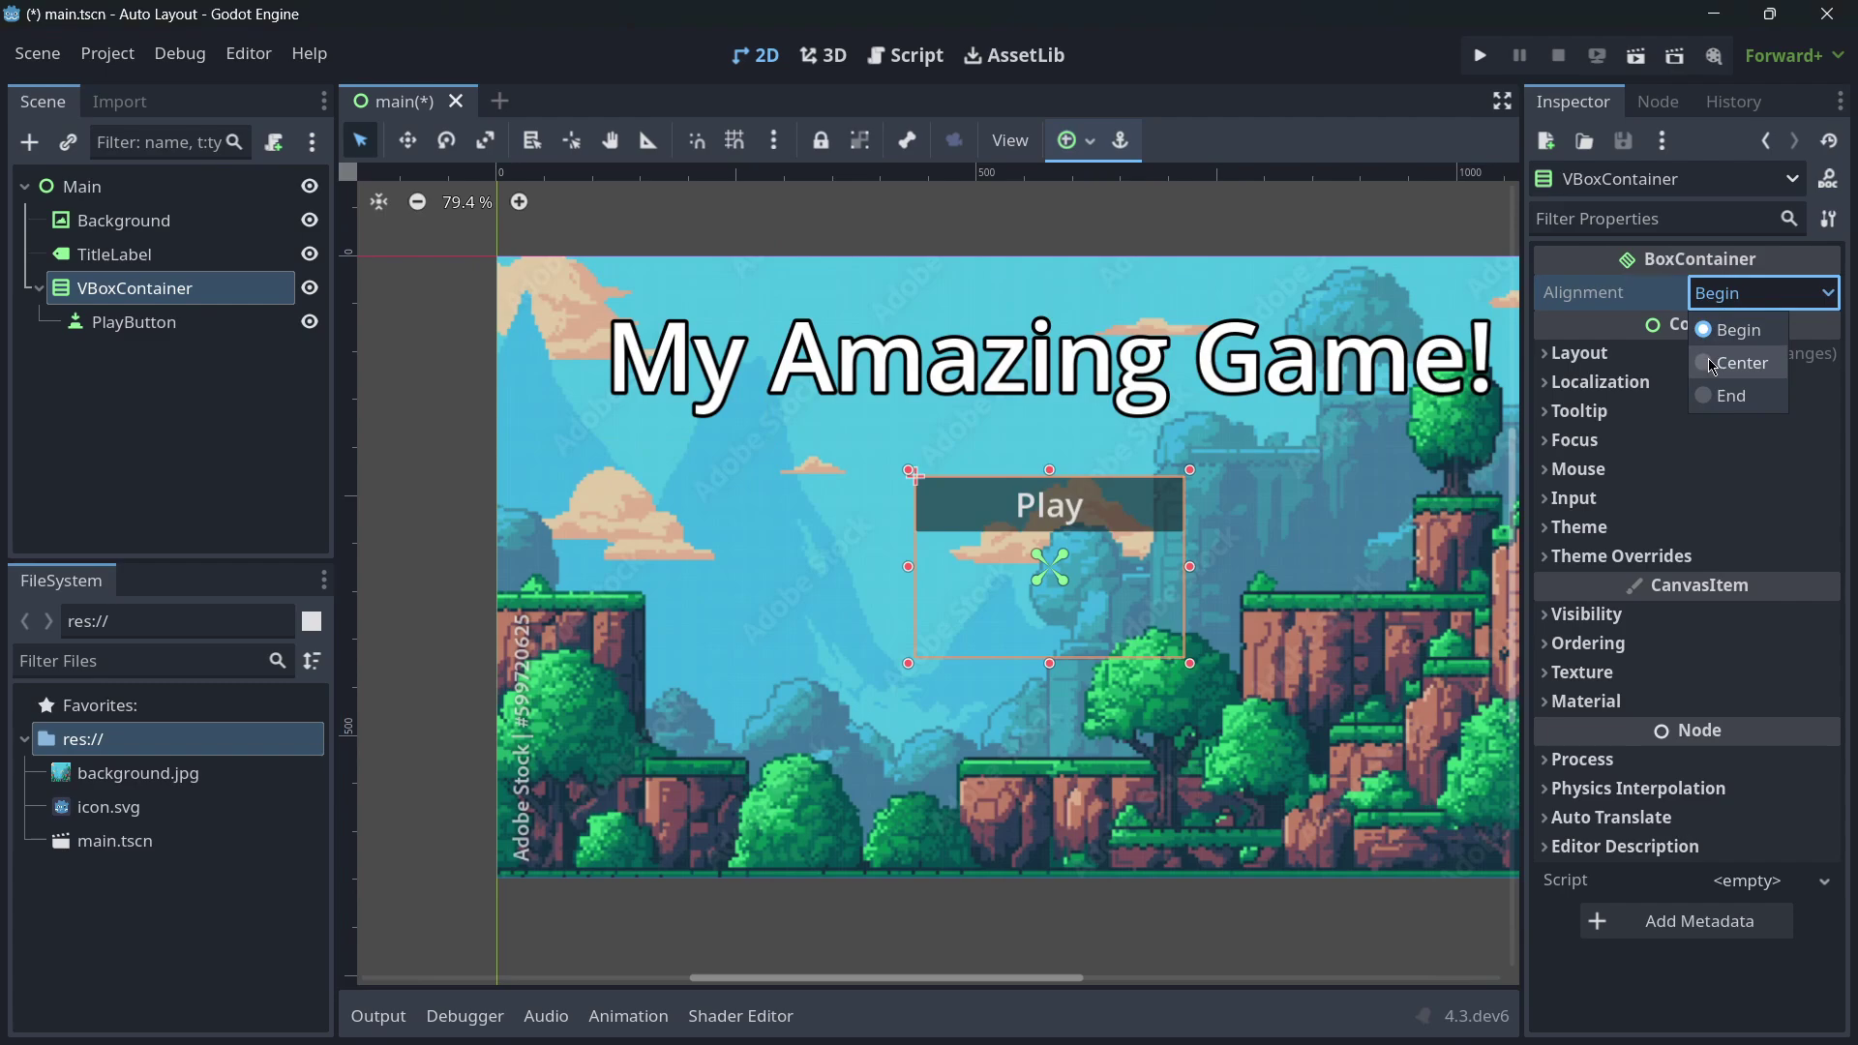
pyautogui.click(1731, 363)
pyautogui.click(138, 356)
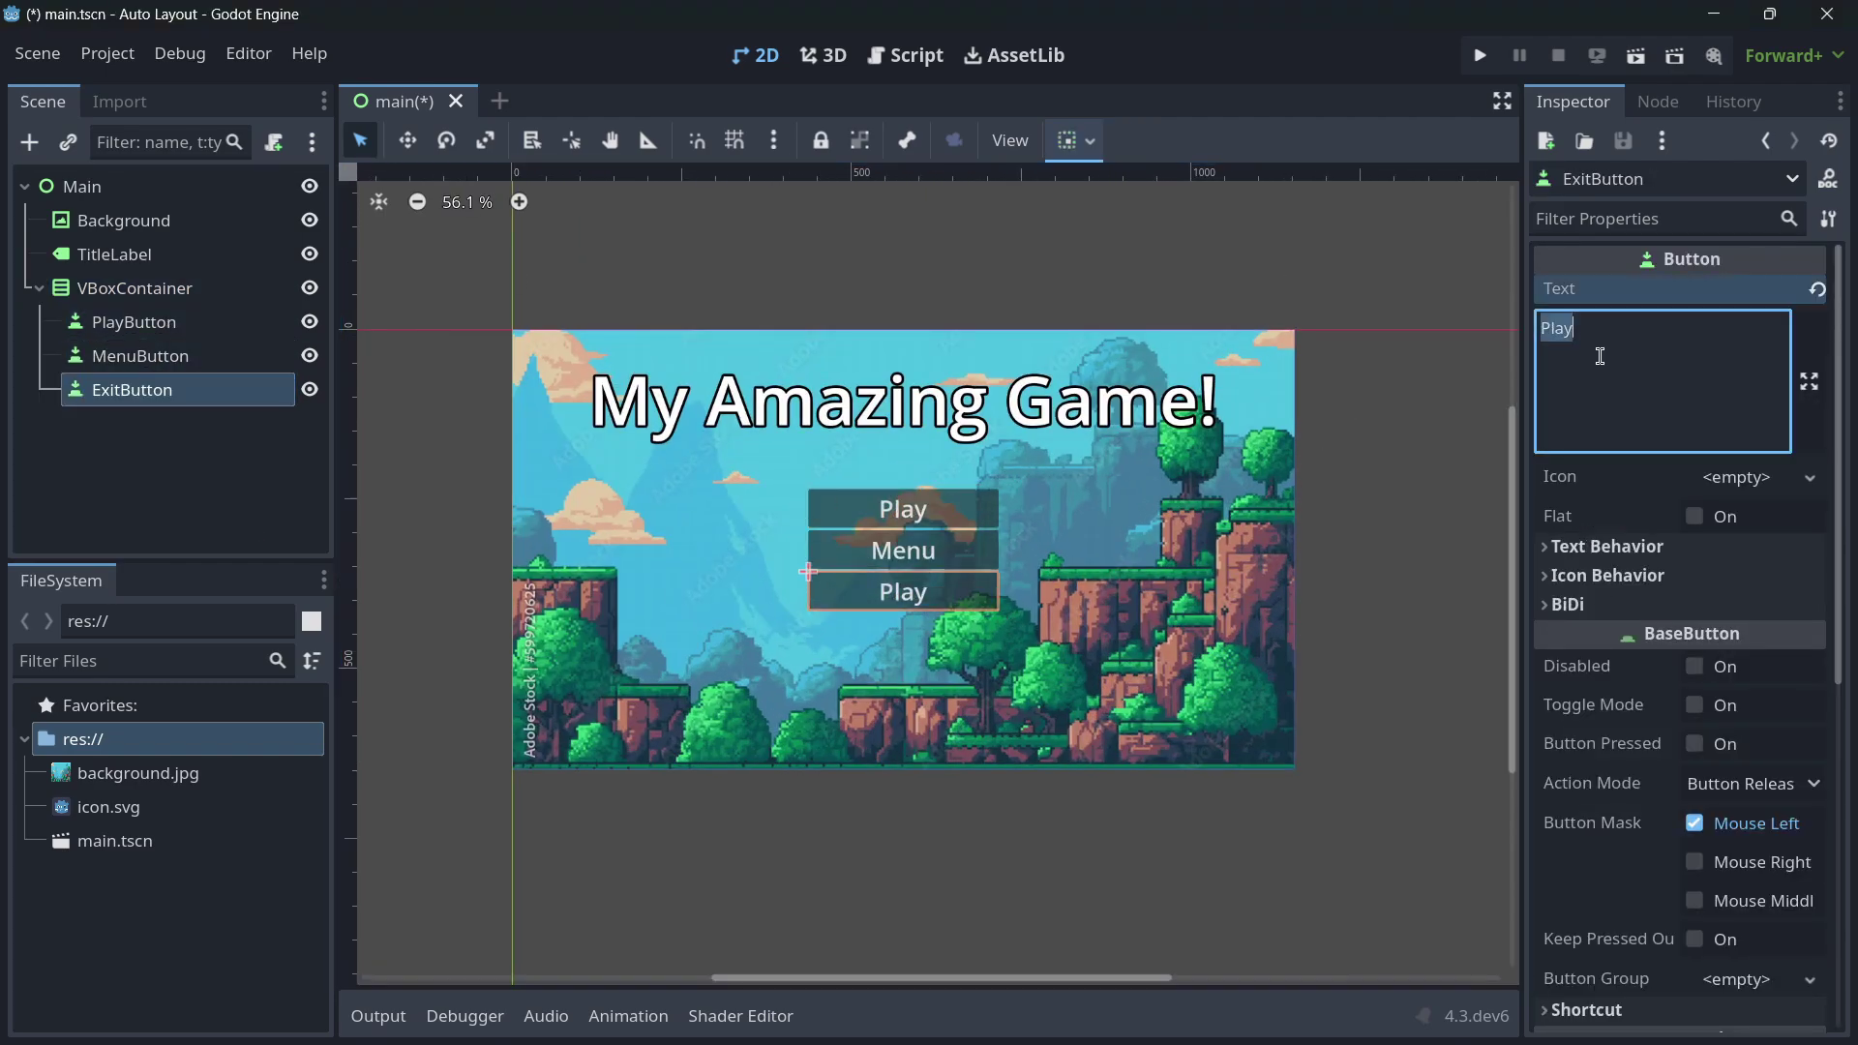
pyautogui.write('Exit')
pyautogui.click(134, 287)
pyautogui.scroll(1, 892, 678)
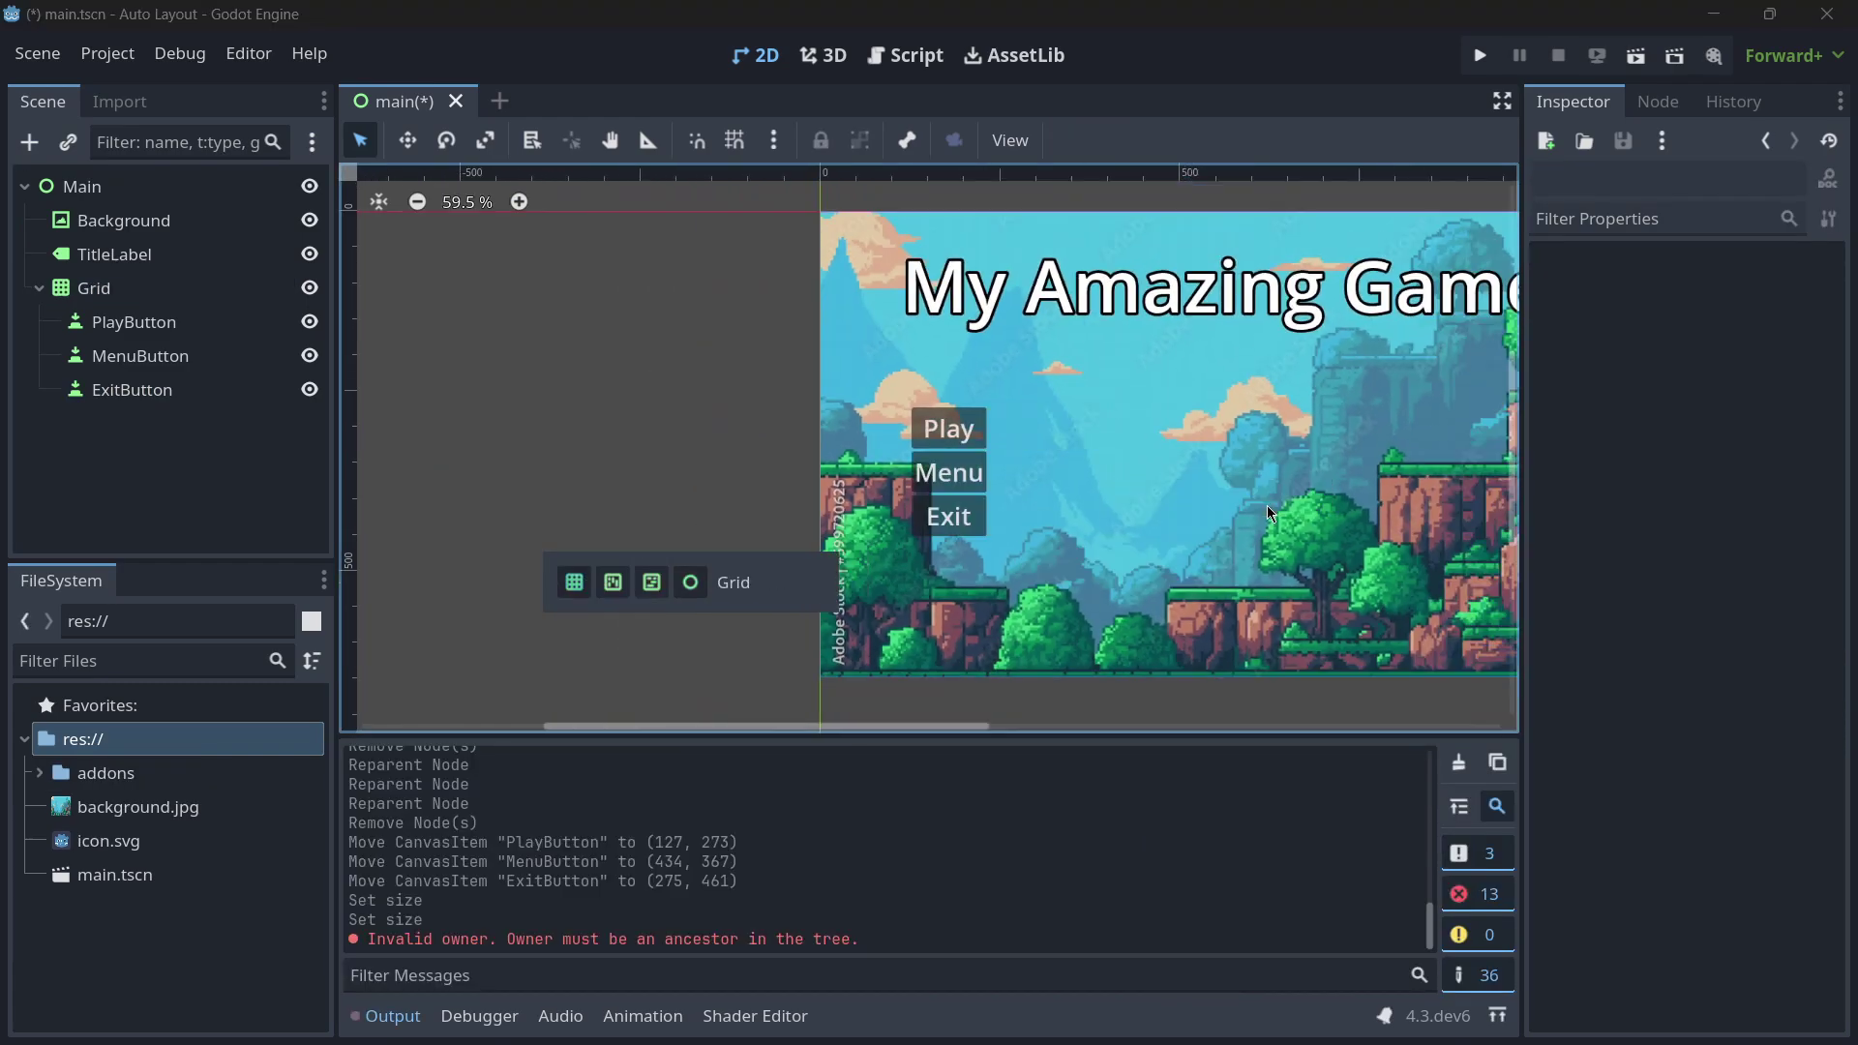
# Switch the button container to HBox, then Control, then Grid layout via the Auto Layout toolbar
pyautogui.click(651, 582)
pyautogui.click(690, 582)
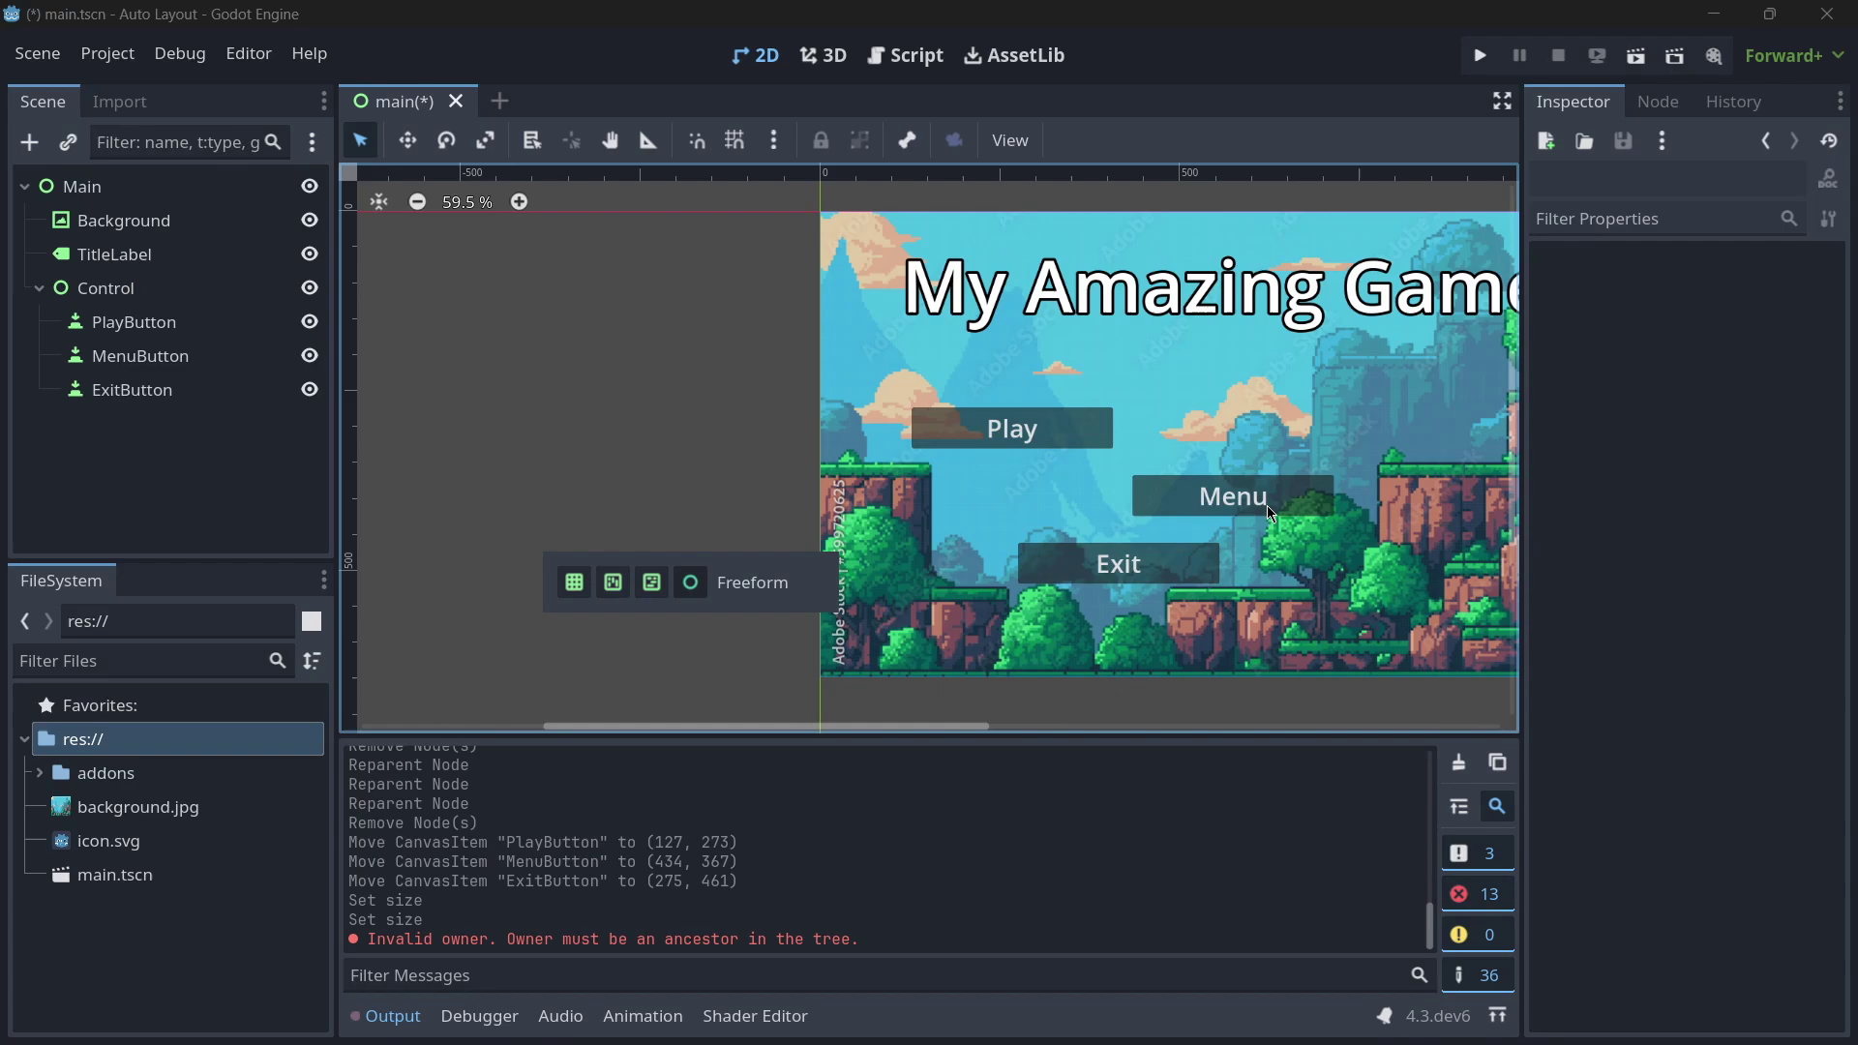
pyautogui.click(573, 582)
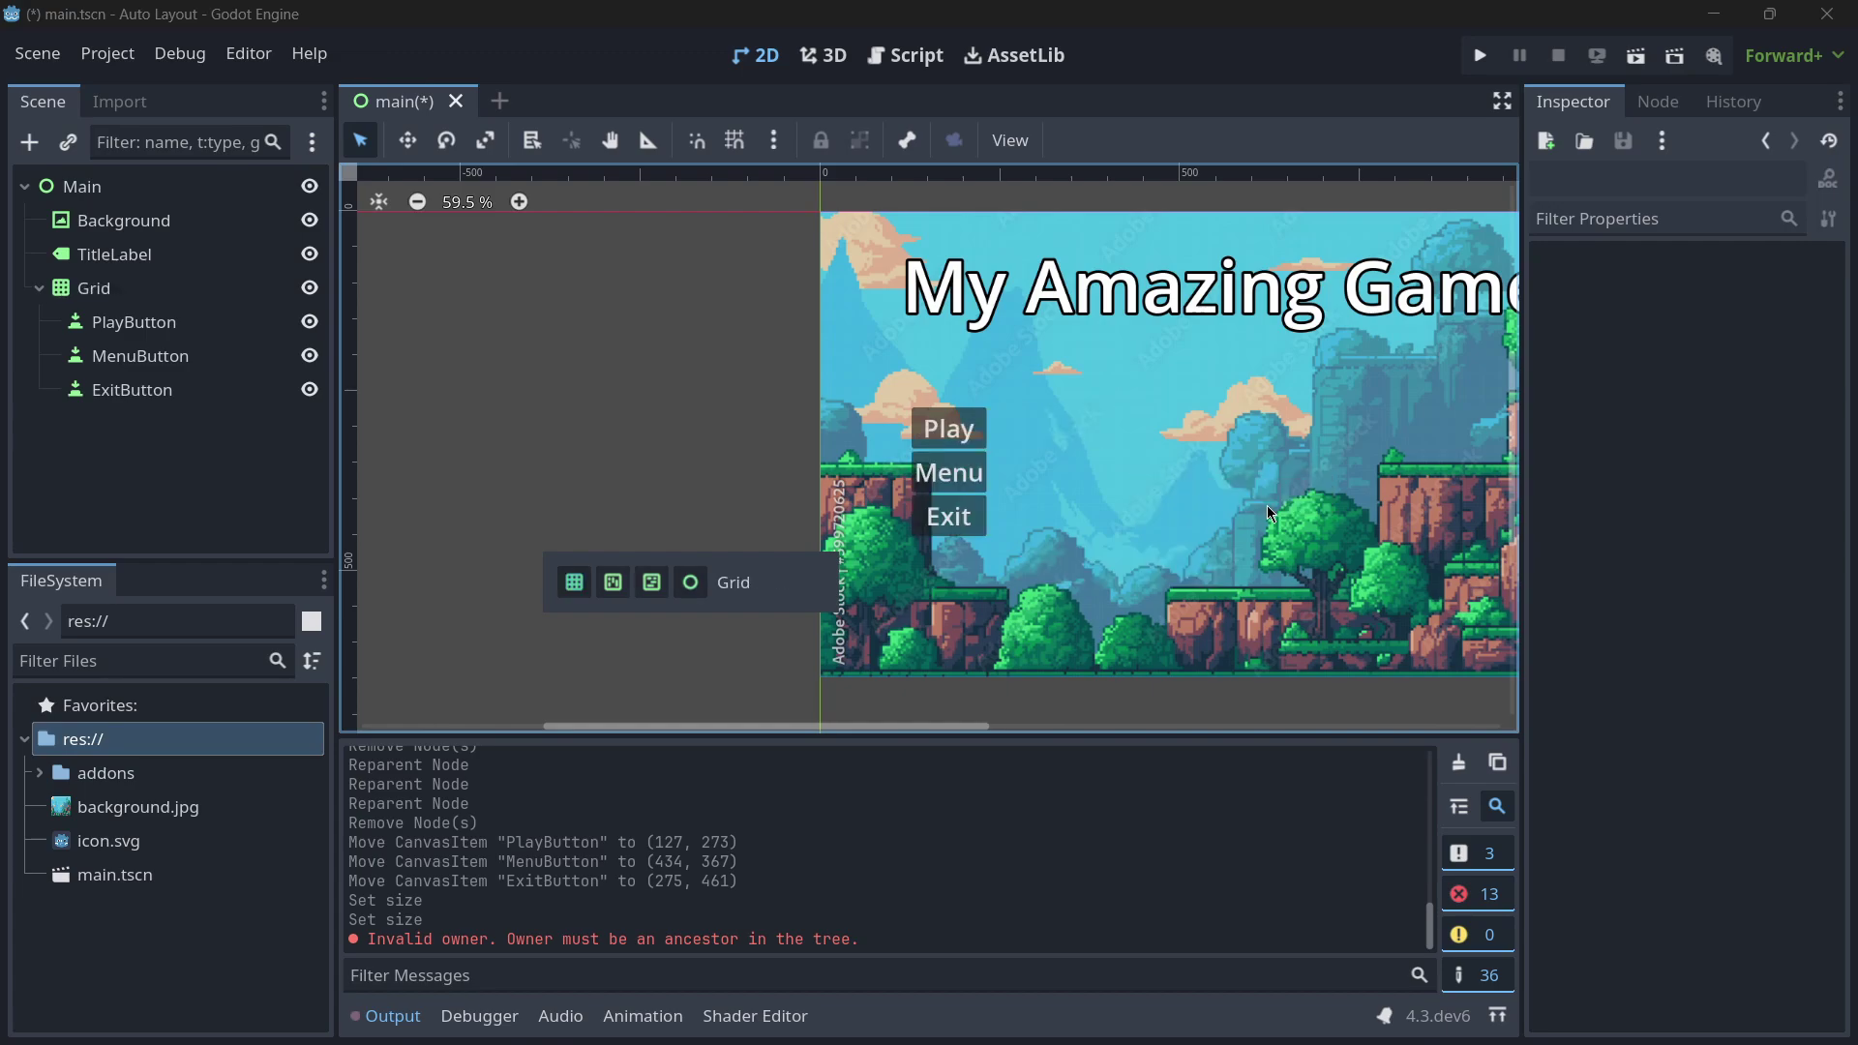
pyautogui.scroll(3, 1109, 463)
pyautogui.scroll(-3, 1109, 463)
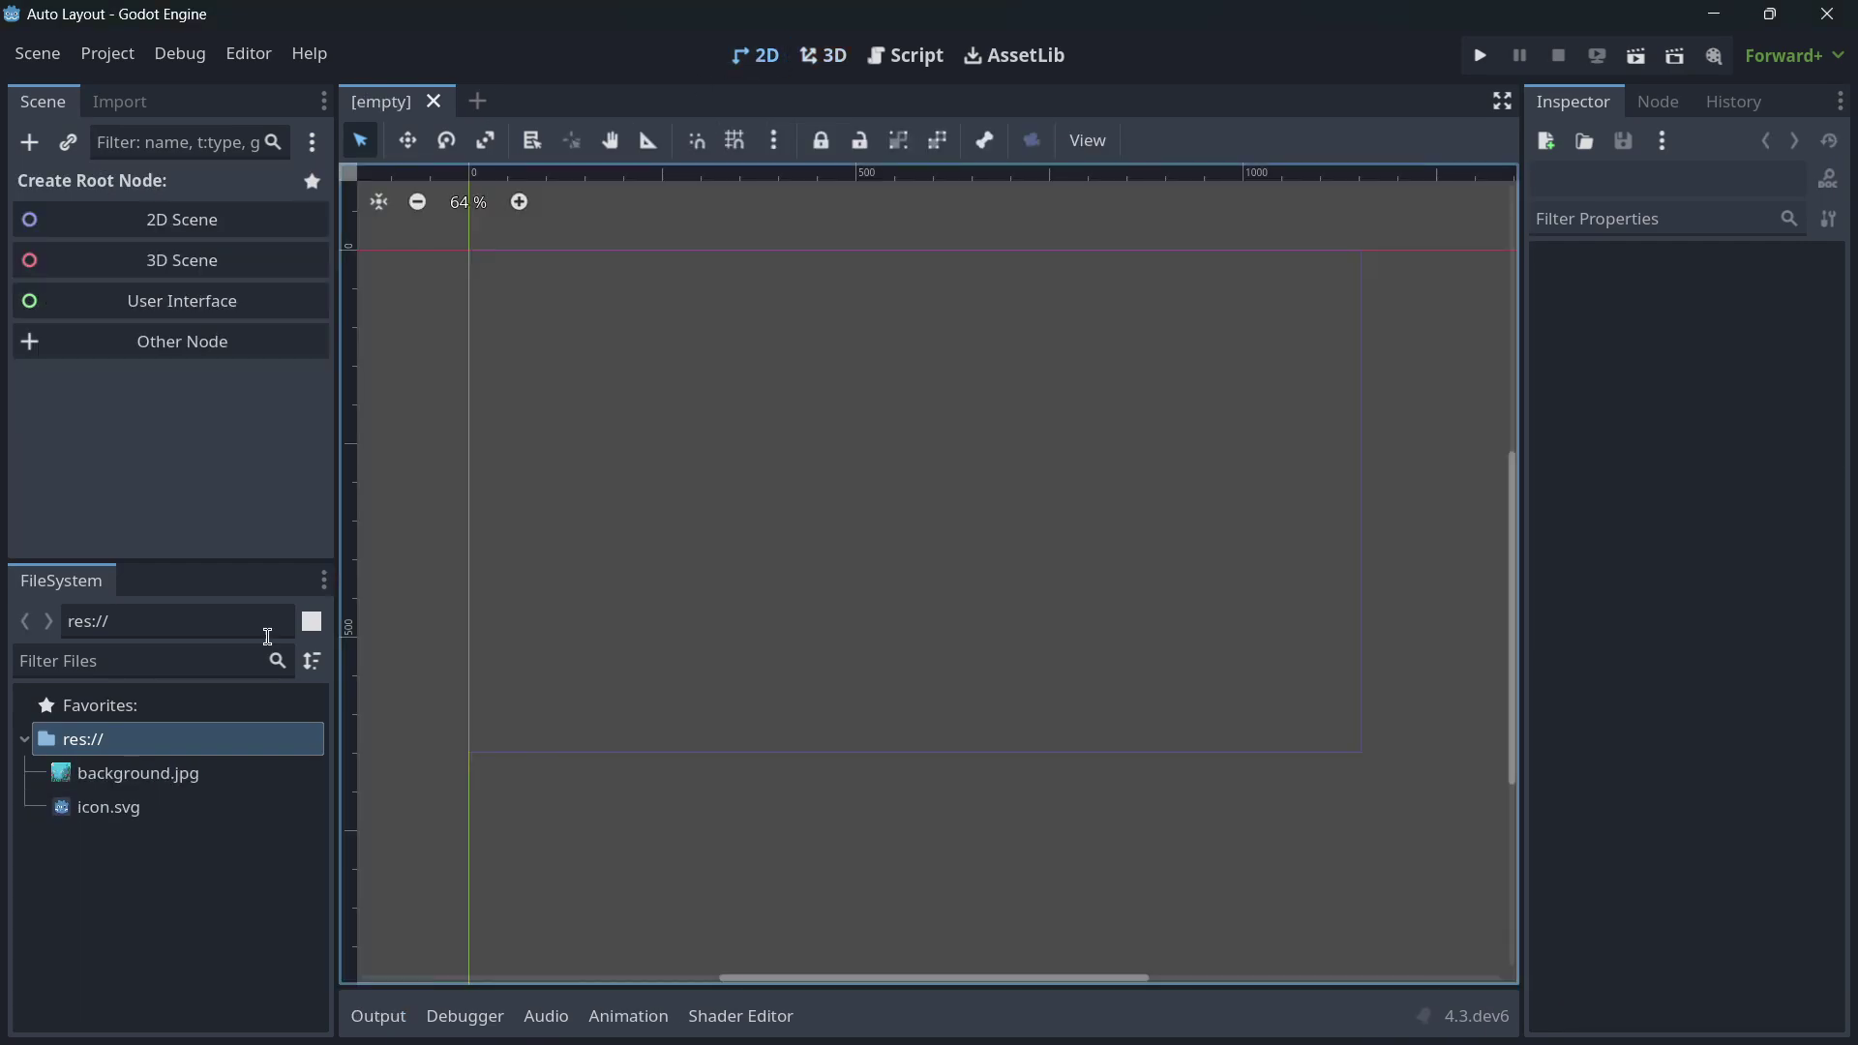
# Create a User Interface root and rename its TextureRect to Background
pyautogui.click(145, 301)
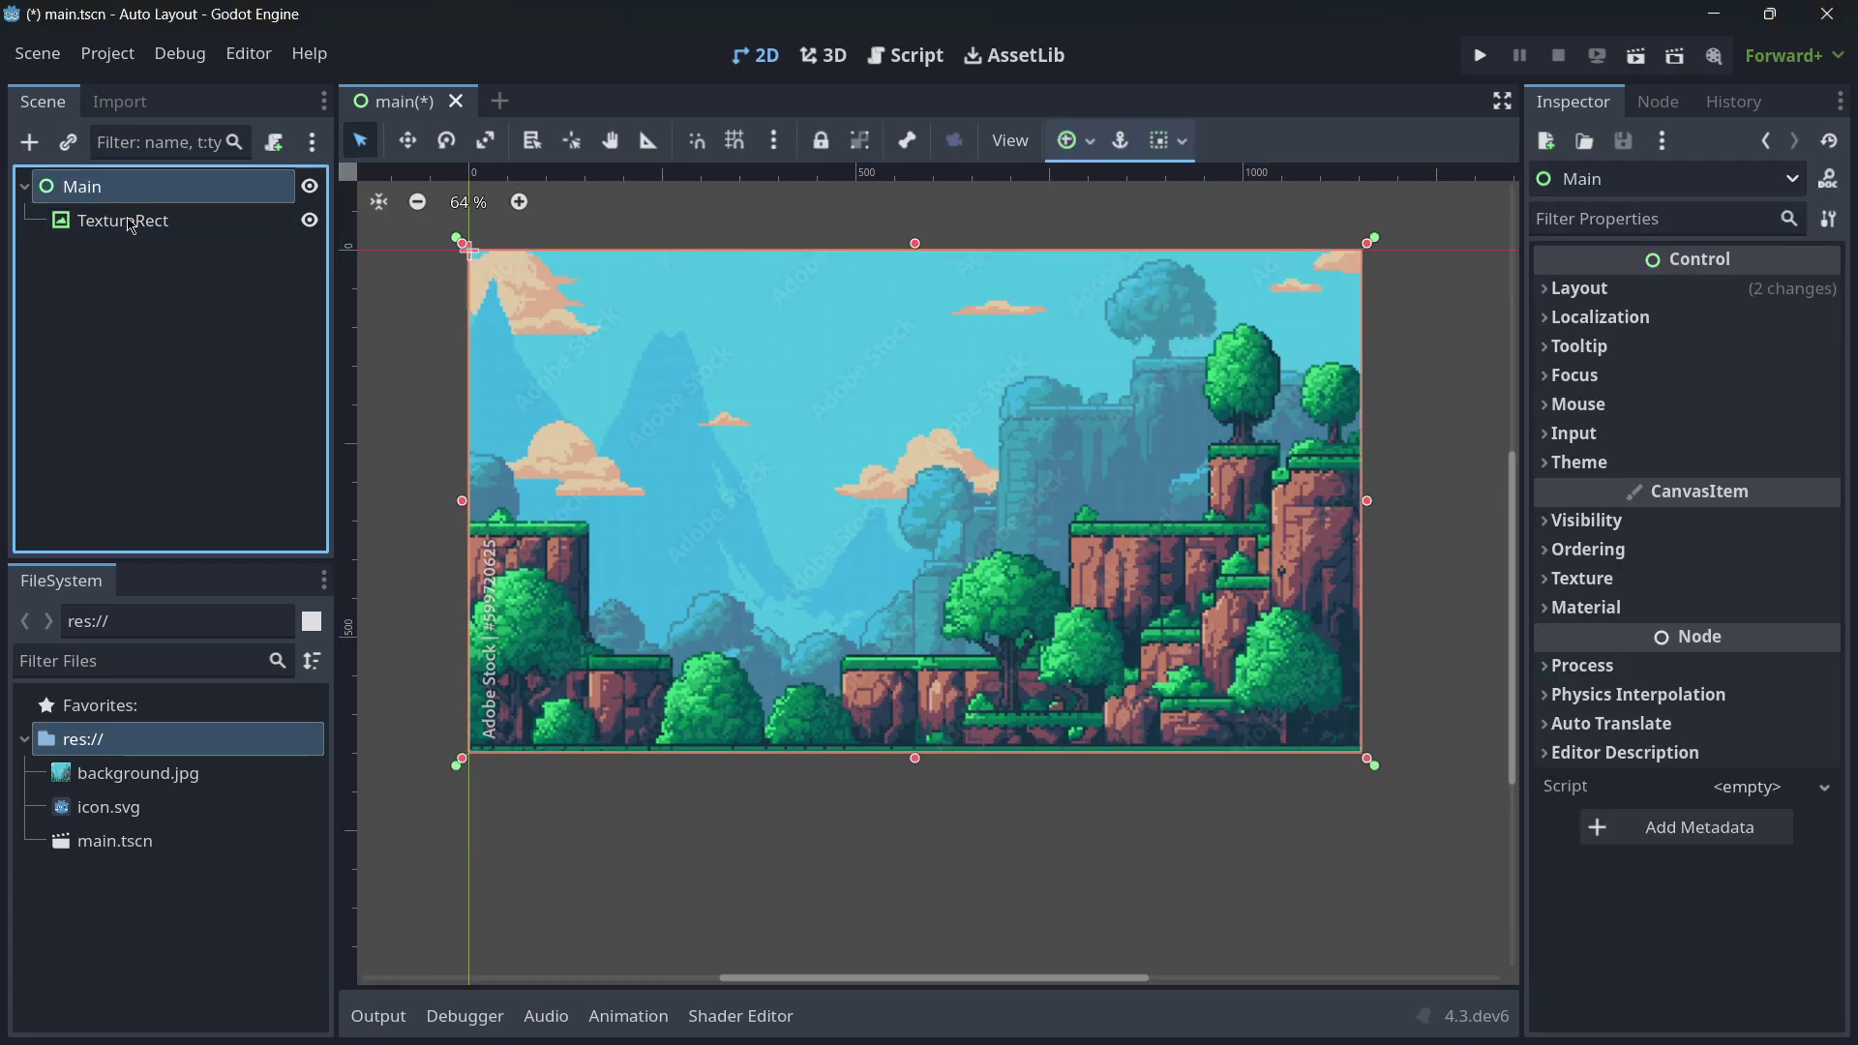
pyautogui.doubleClick(129, 219)
pyautogui.write('Backgroun')
# Add a TitleLabel reading 'My Amazing Game!', anchored top centre and nudged slightly down
pyautogui.click(29, 142)
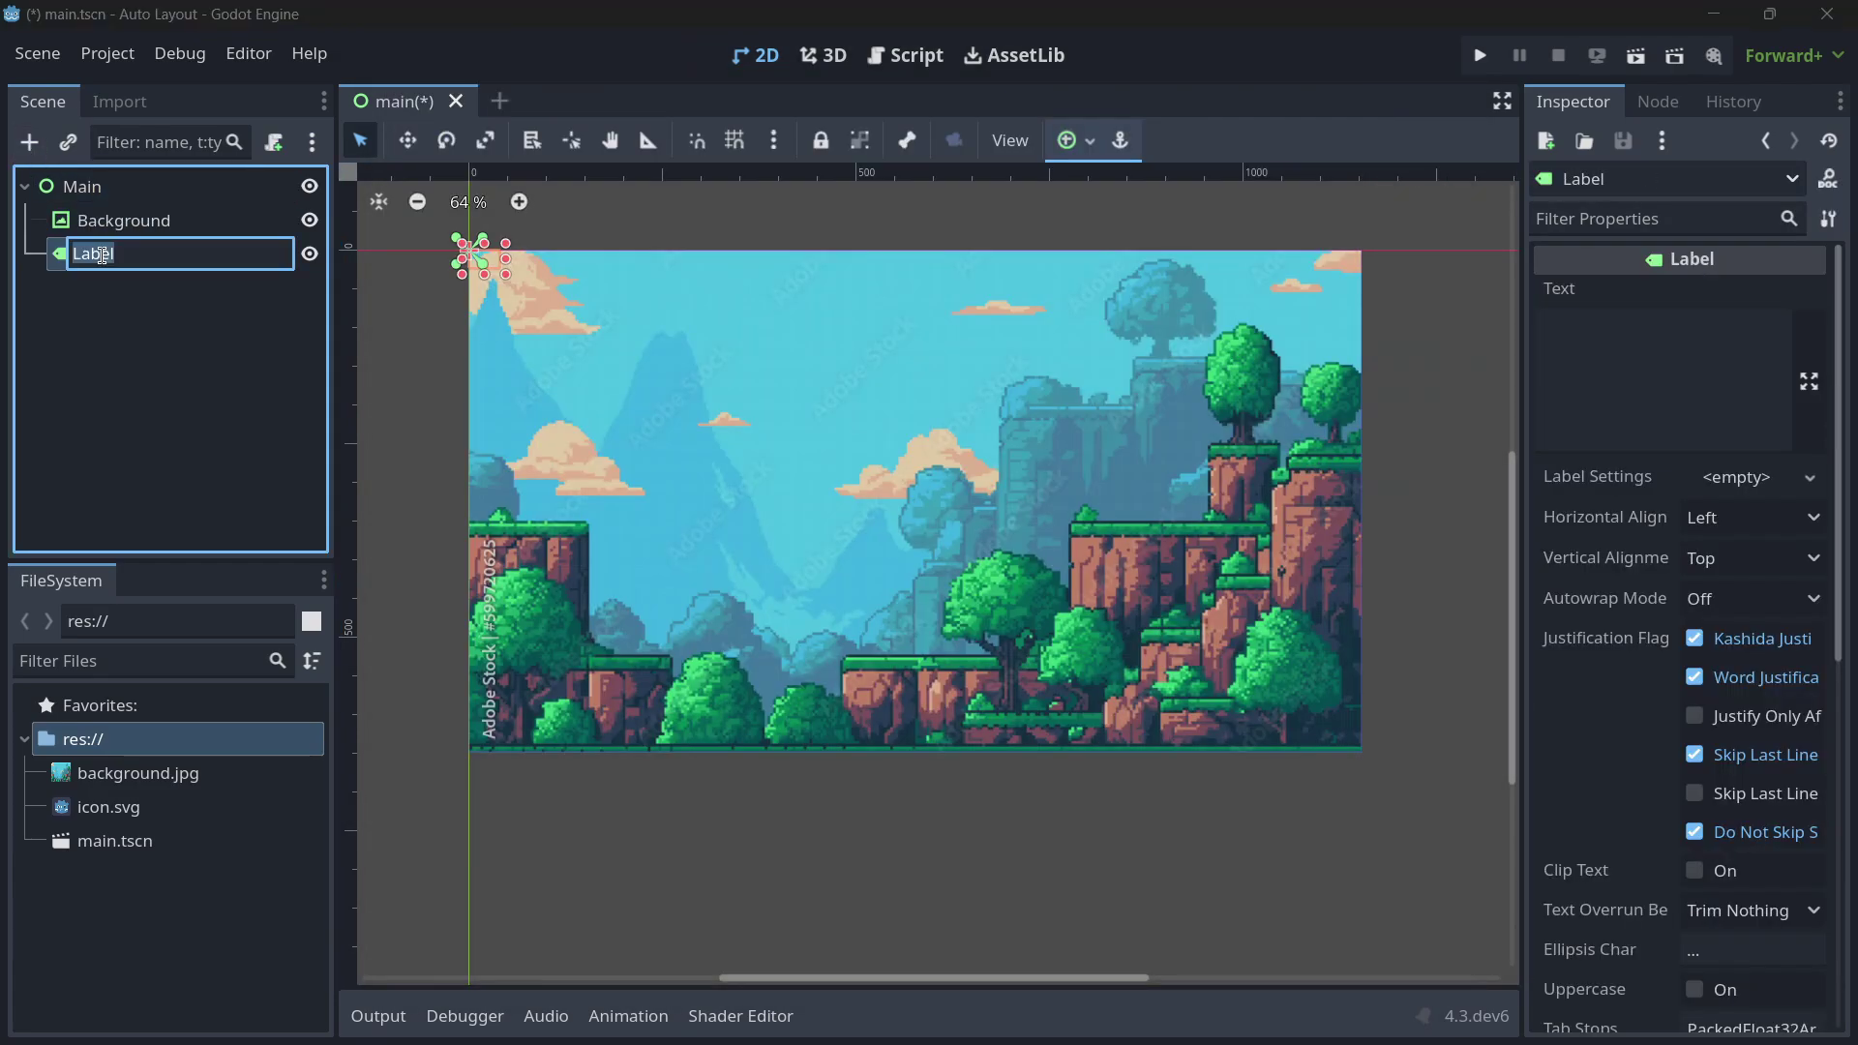
pyautogui.write('TitleLabel')
pyautogui.click(1652, 381)
pyautogui.click(1119, 141)
pyautogui.click(1093, 179)
pyautogui.press('w')
pyautogui.moveTo(858, 283); pyautogui.dragTo(858, 306)
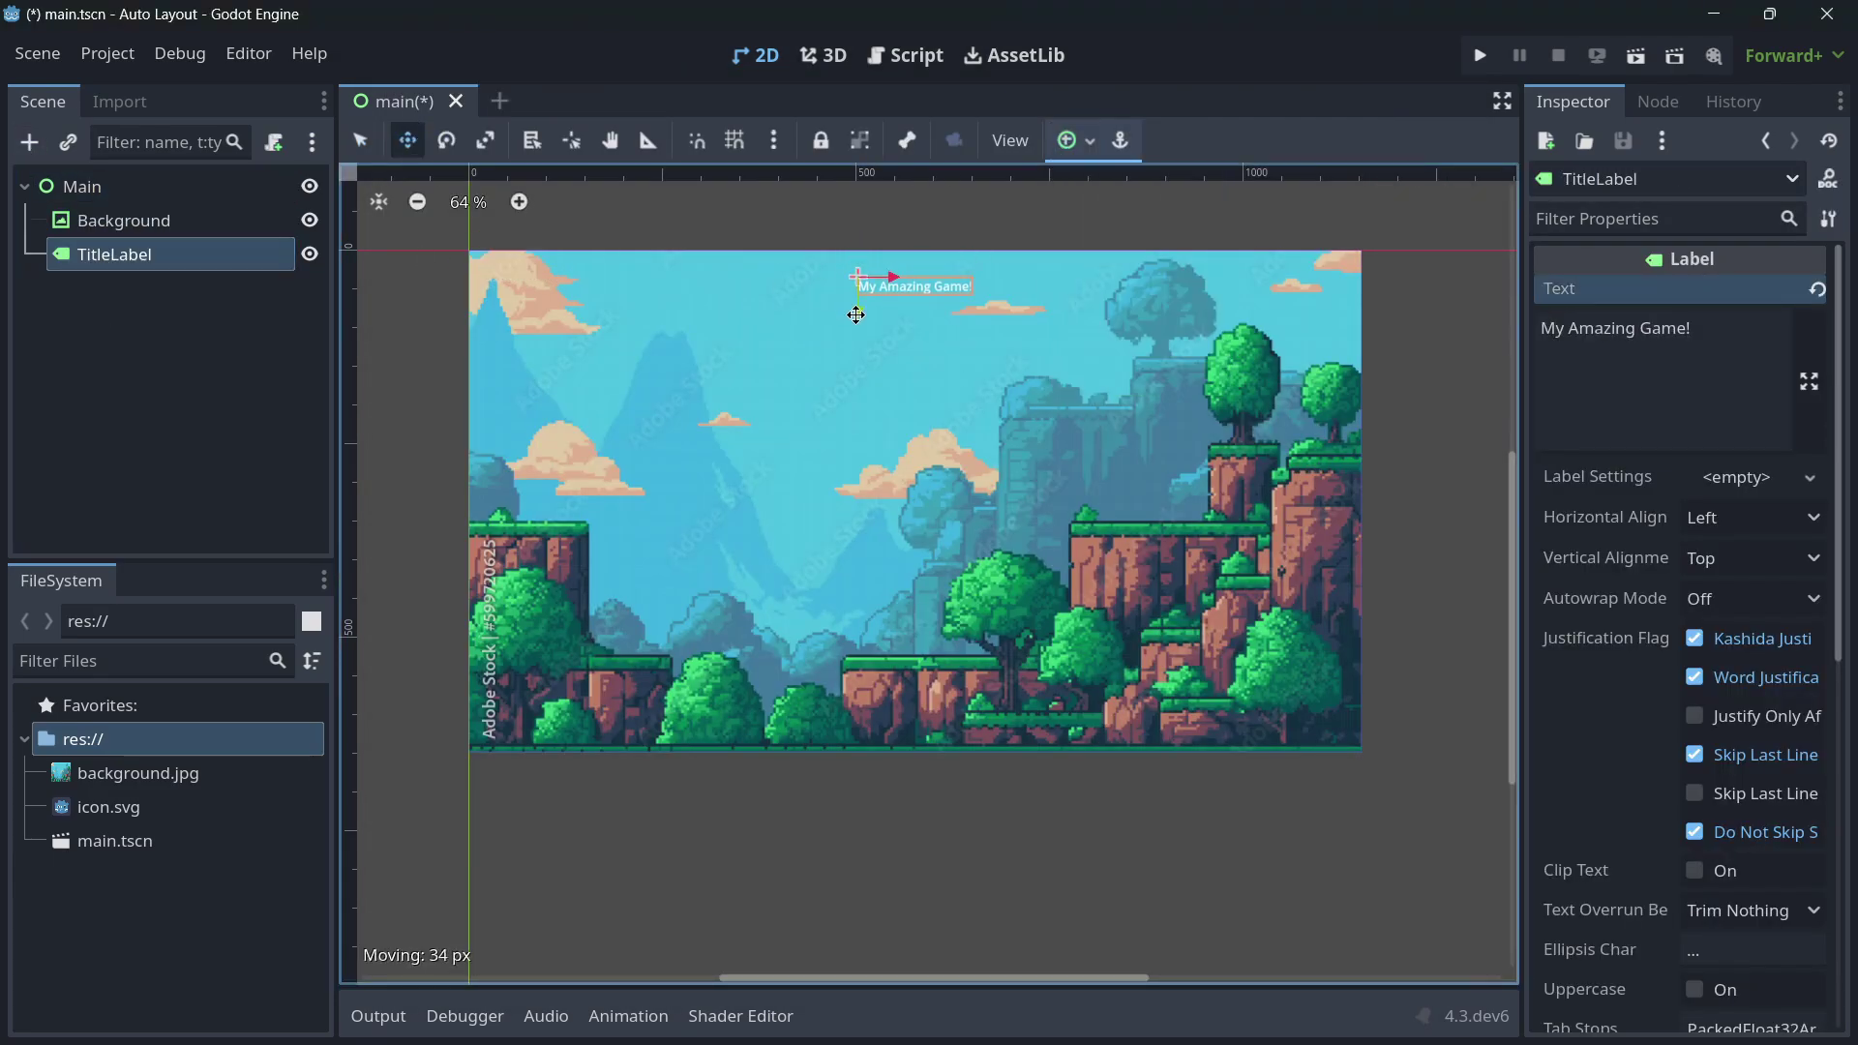
# Give the title a font size of 100 and an outline size of 10
pyautogui.scroll(-10, 1678, 580)
pyautogui.click(1621, 764)
pyautogui.click(1606, 895)
pyautogui.click(1662, 929)
pyautogui.click(1741, 928)
pyautogui.write('100')
pyautogui.click(1606, 826)
pyautogui.click(1581, 776)
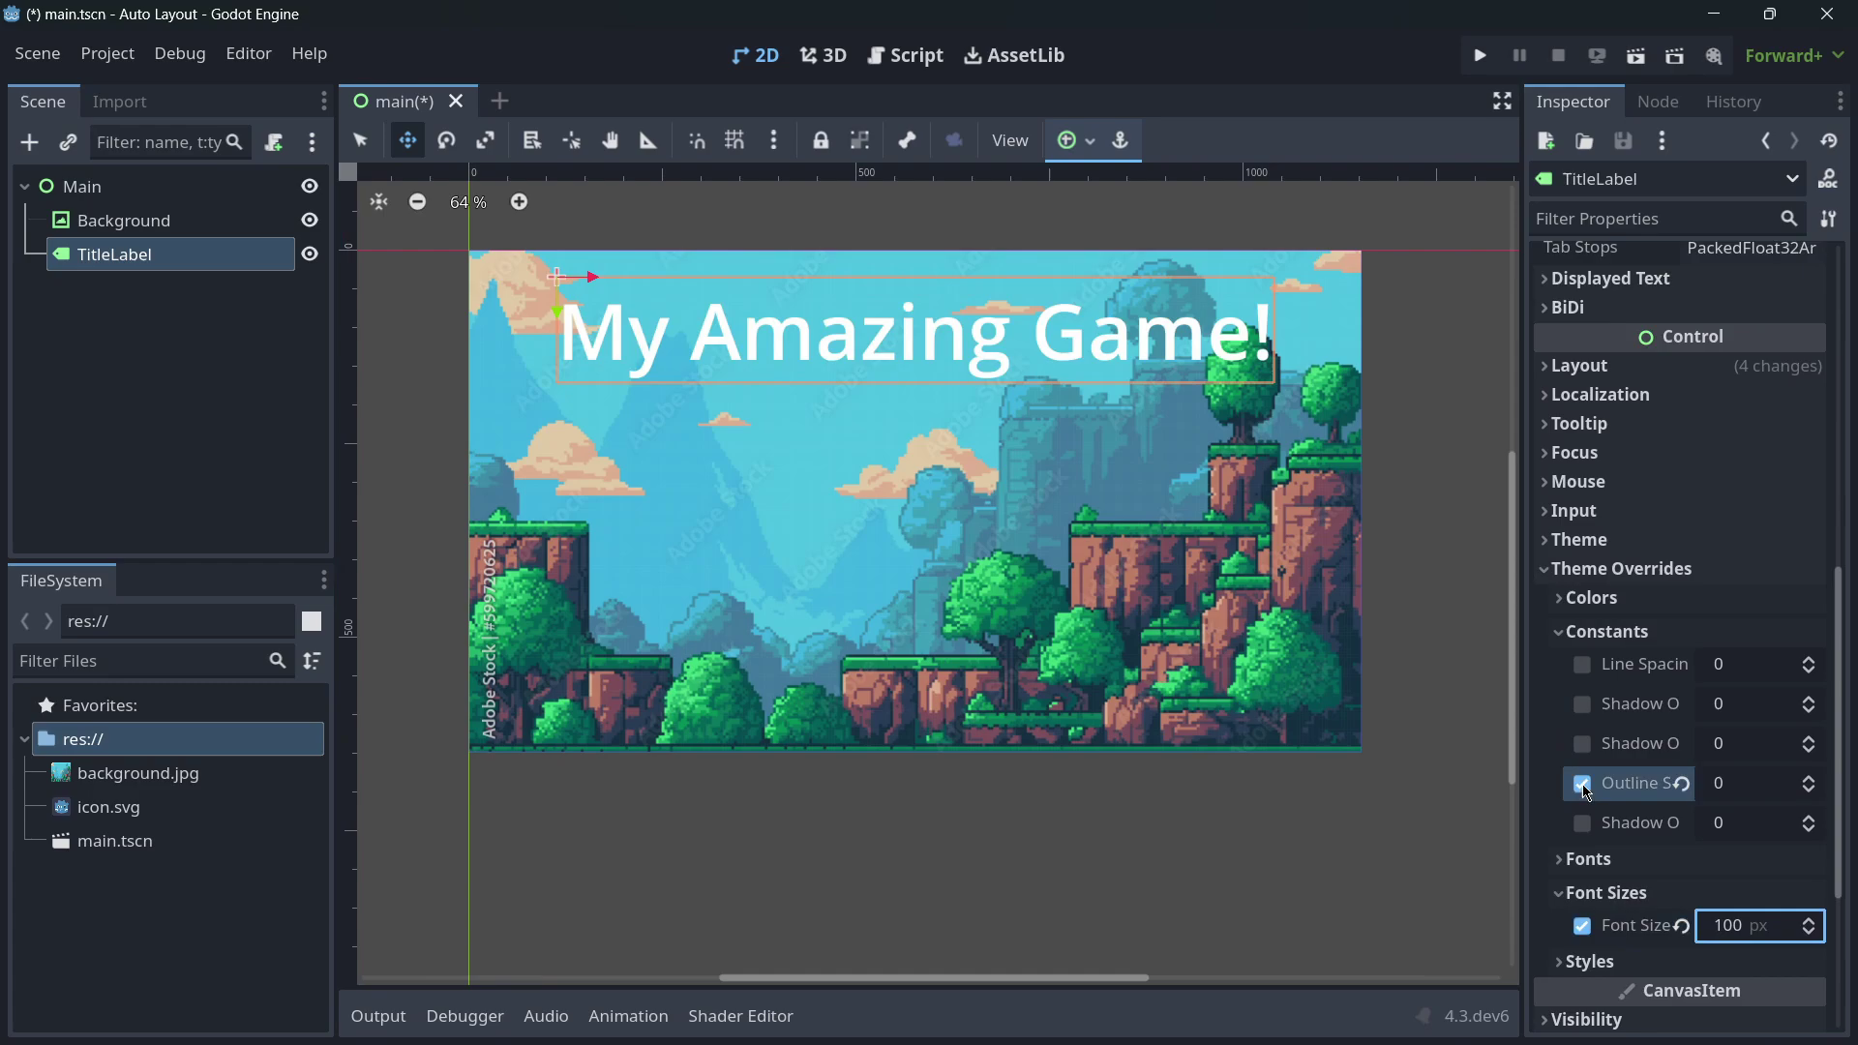
pyautogui.click(1742, 776)
pyautogui.write('10')
pyautogui.click(754, 345)
# Add a VBoxContainer as a child of Main
pyautogui.click(83, 185)
pyautogui.click(29, 142)
pyautogui.write('vbo')
pyautogui.press('Return')
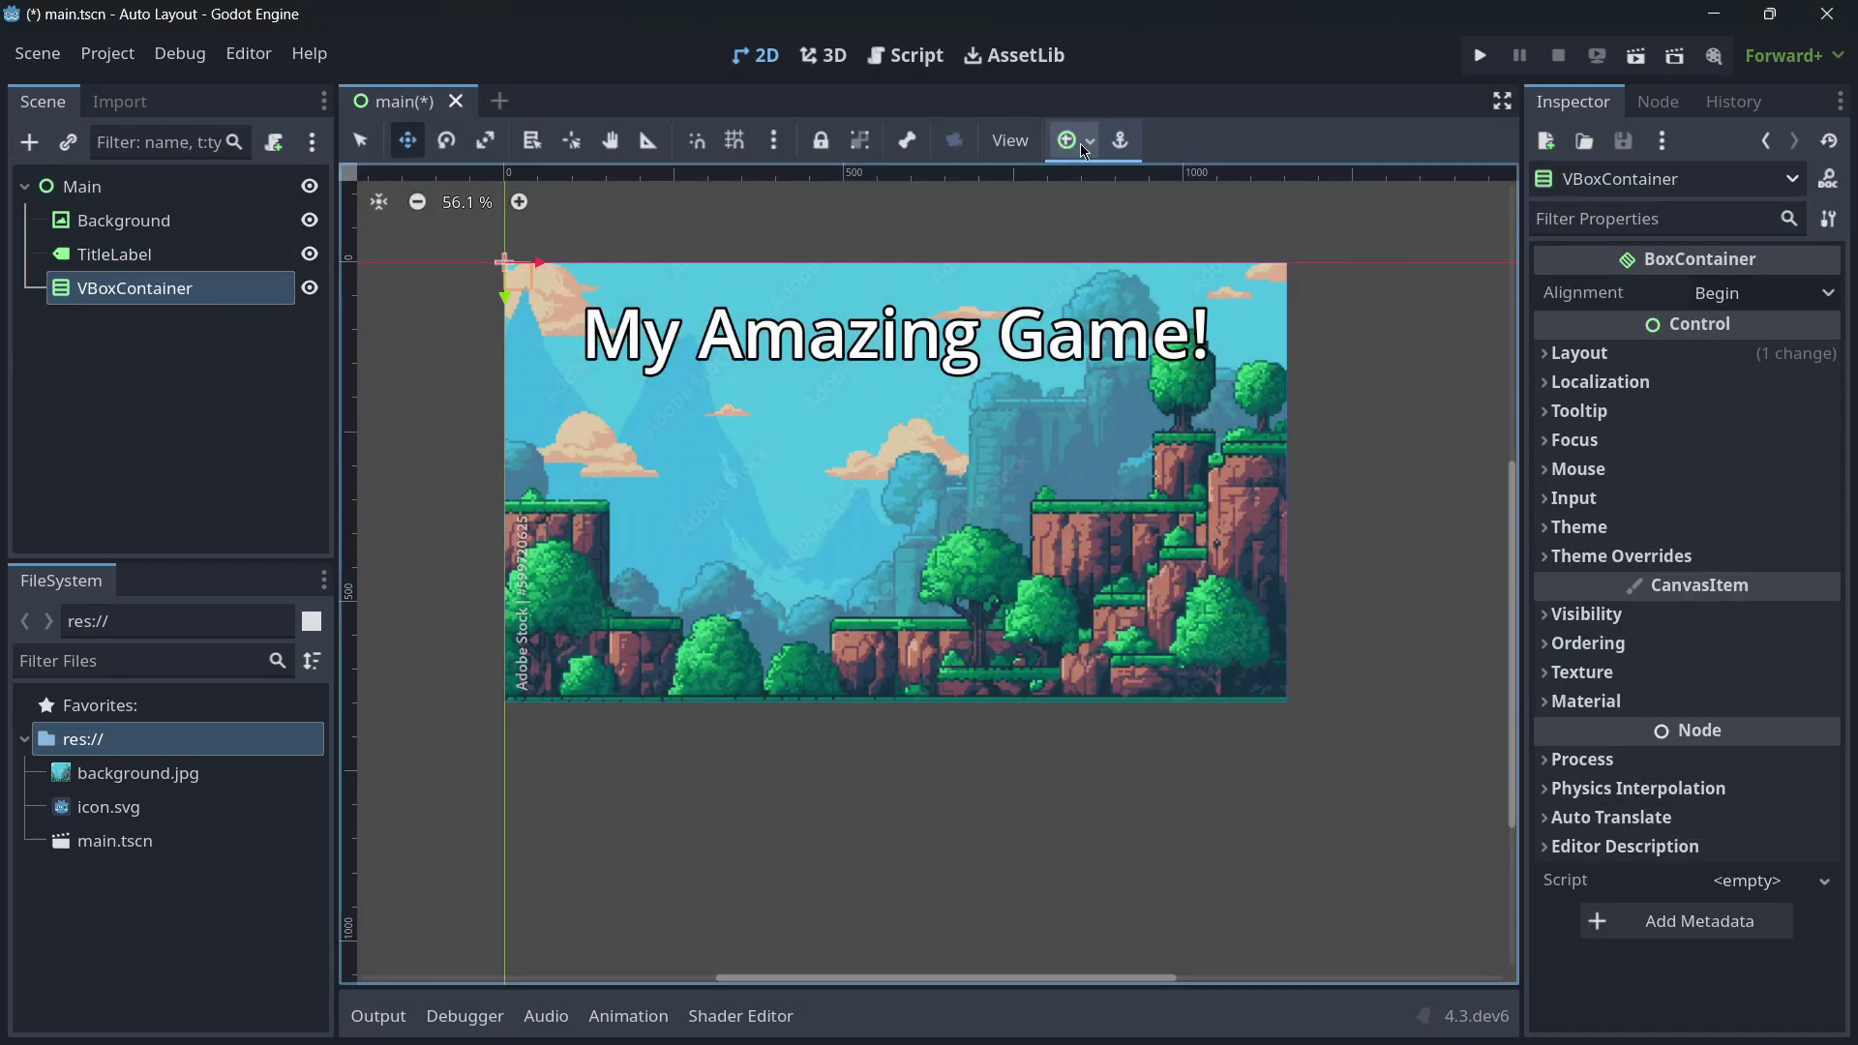
pyautogui.scroll(2, 488, 252)
# Add a PlayButton with text 'Play' to the VBoxContainer and enable its font size override
pyautogui.click(29, 142)
pyautogui.write('button')
pyautogui.press('Return')
pyautogui.doubleClick(133, 322)
pyautogui.write('PlayButton')
pyautogui.click(1684, 329)
pyautogui.write('Play')
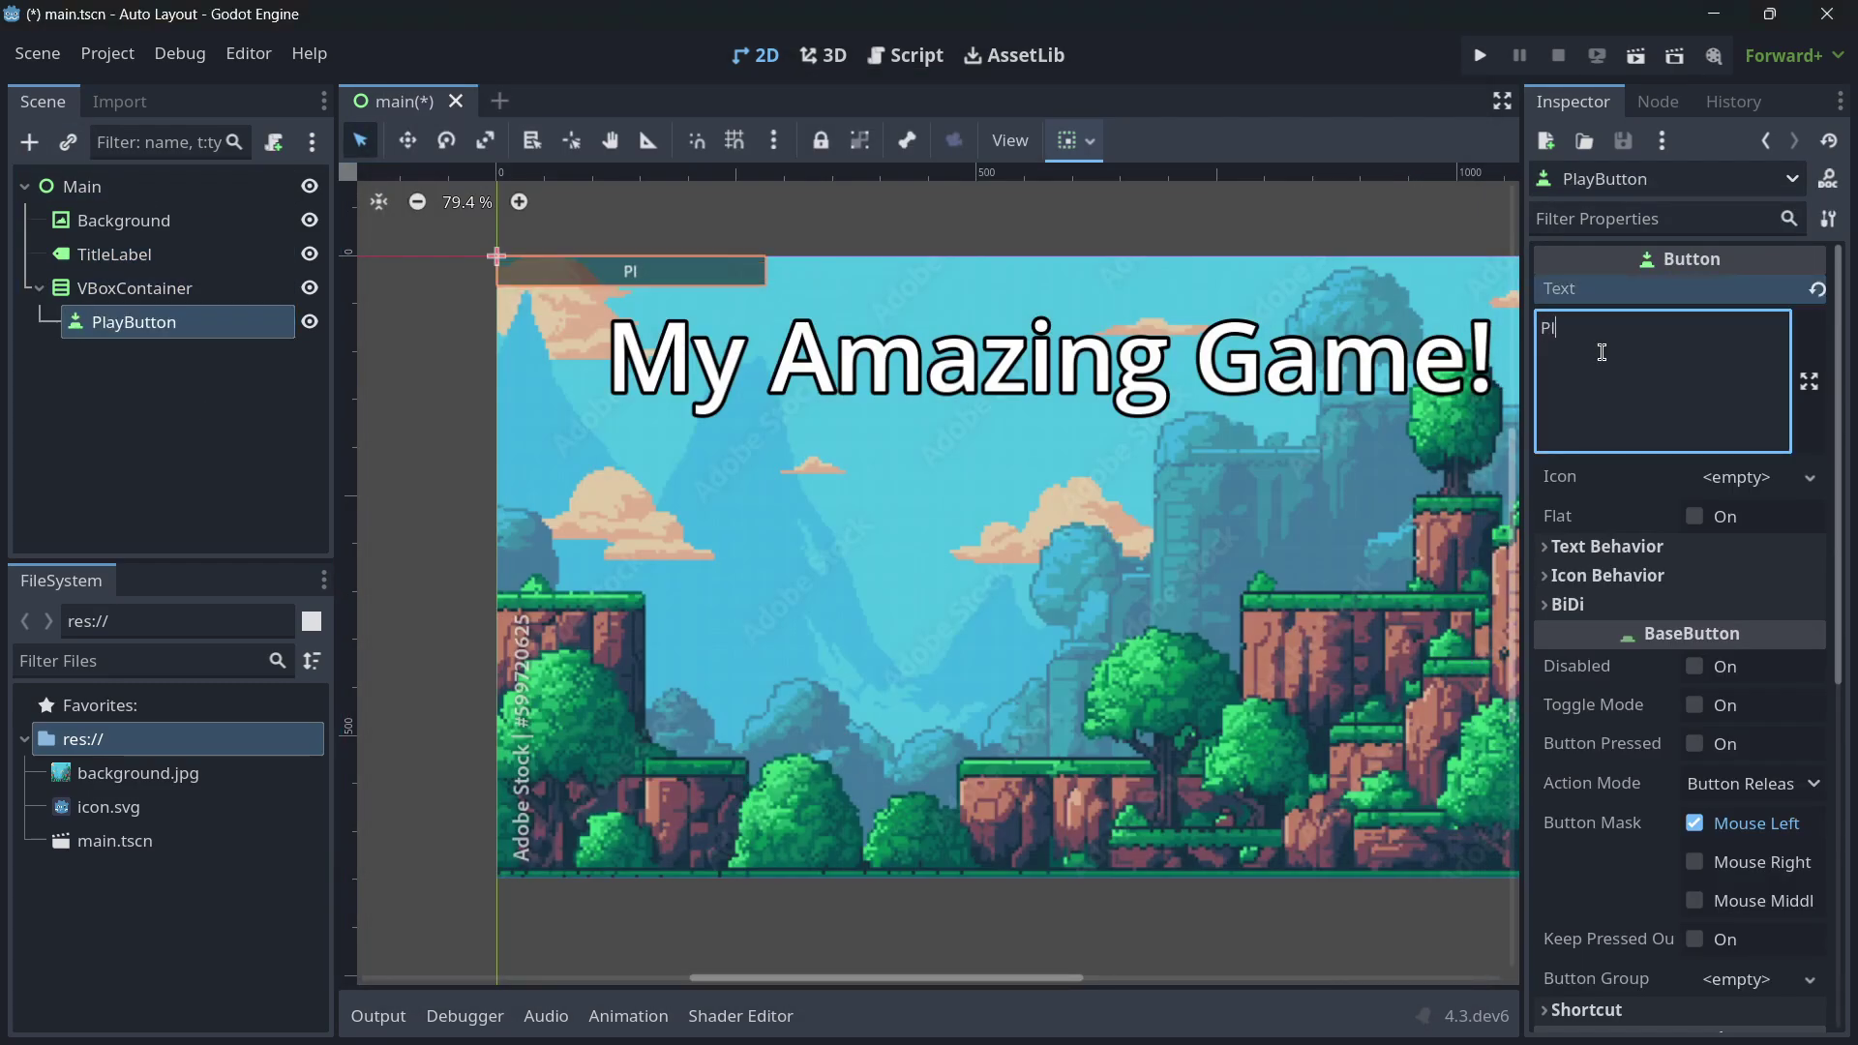
pyautogui.scroll(-10, 1679, 580)
pyautogui.click(1731, 847)
# Centre the button container on screen with Center alignment
pyautogui.click(133, 287)
pyautogui.click(1074, 141)
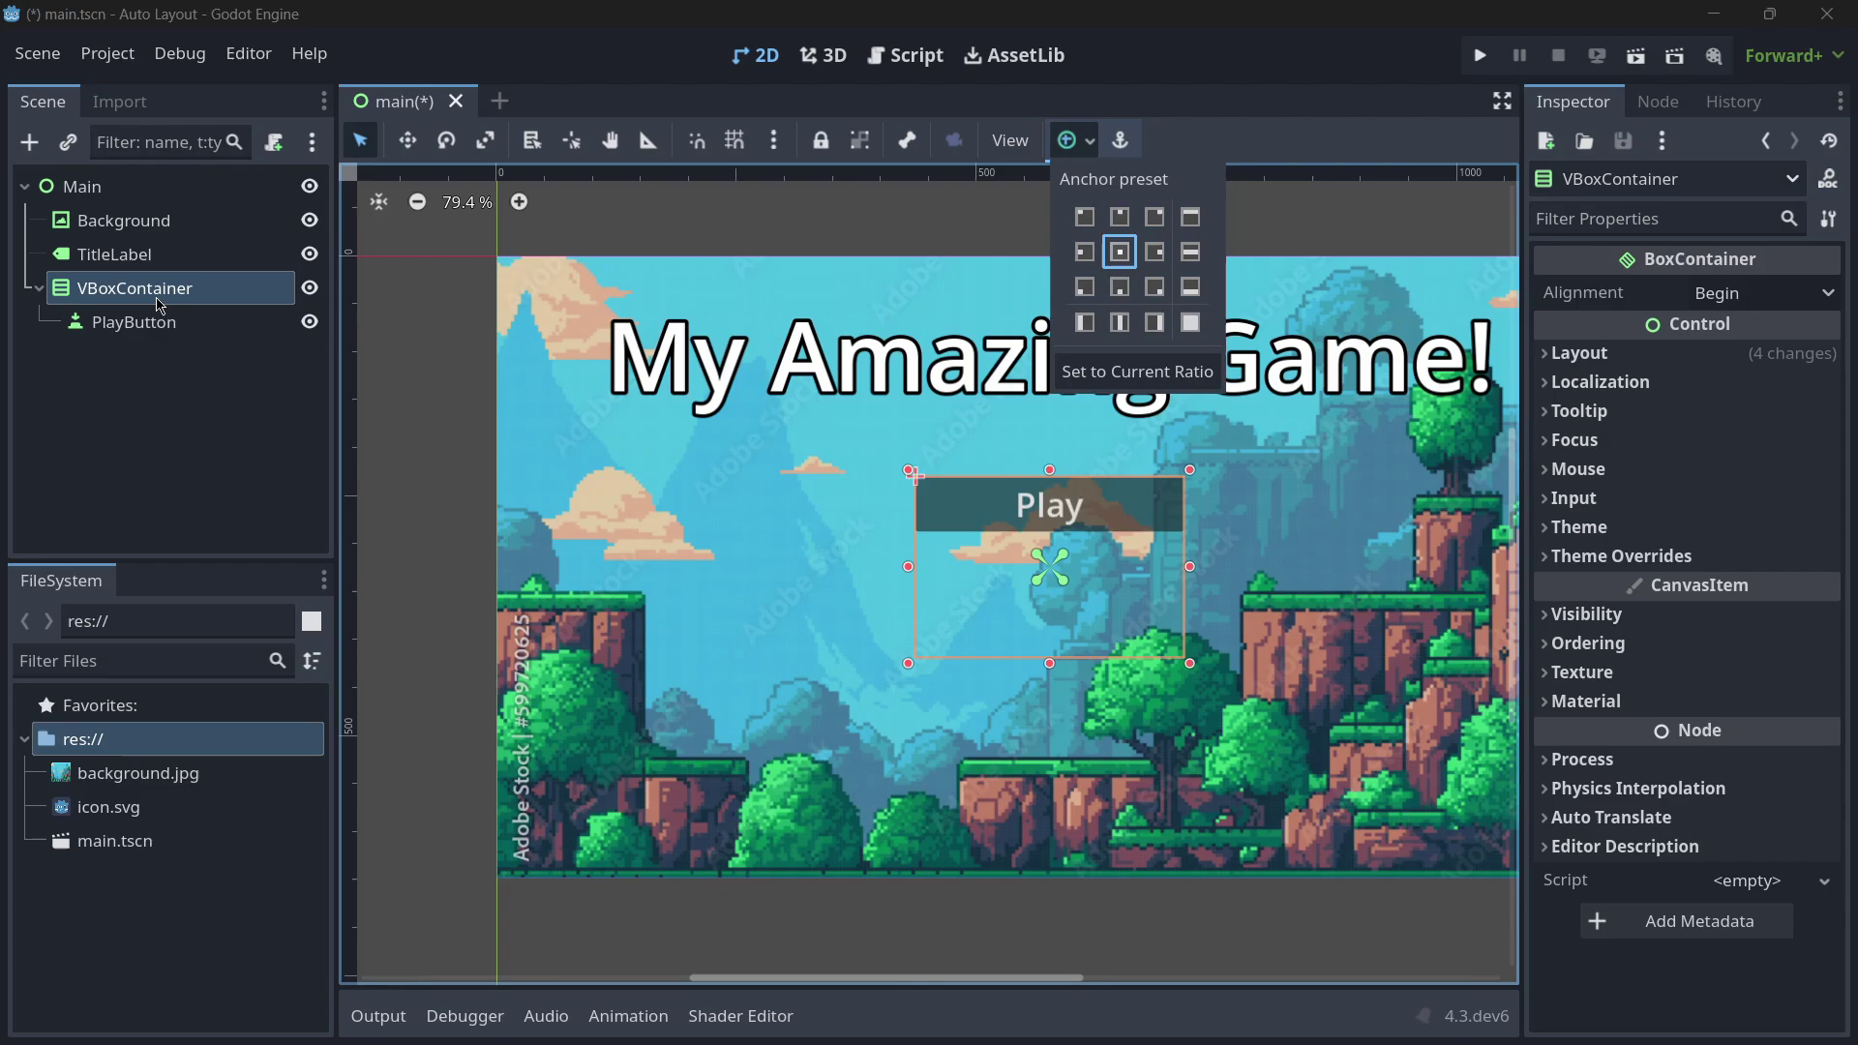
pyautogui.click(1119, 249)
pyautogui.click(1658, 294)
pyautogui.scroll(-2, 929, 571)
pyautogui.click(133, 321)
# Duplicate the PlayButton into a MenuButton with text 'Menu'
pyautogui.hotkey('ctrl', 'd')
pyautogui.hotkey('ctrl', 'd')
pyautogui.click(133, 355)
pyautogui.doubleClick(133, 355)
pyautogui.write('MenuButton')
pyautogui.press('Return')
pyautogui.doubleClick(1556, 328)
pyautogui.write('Menu')
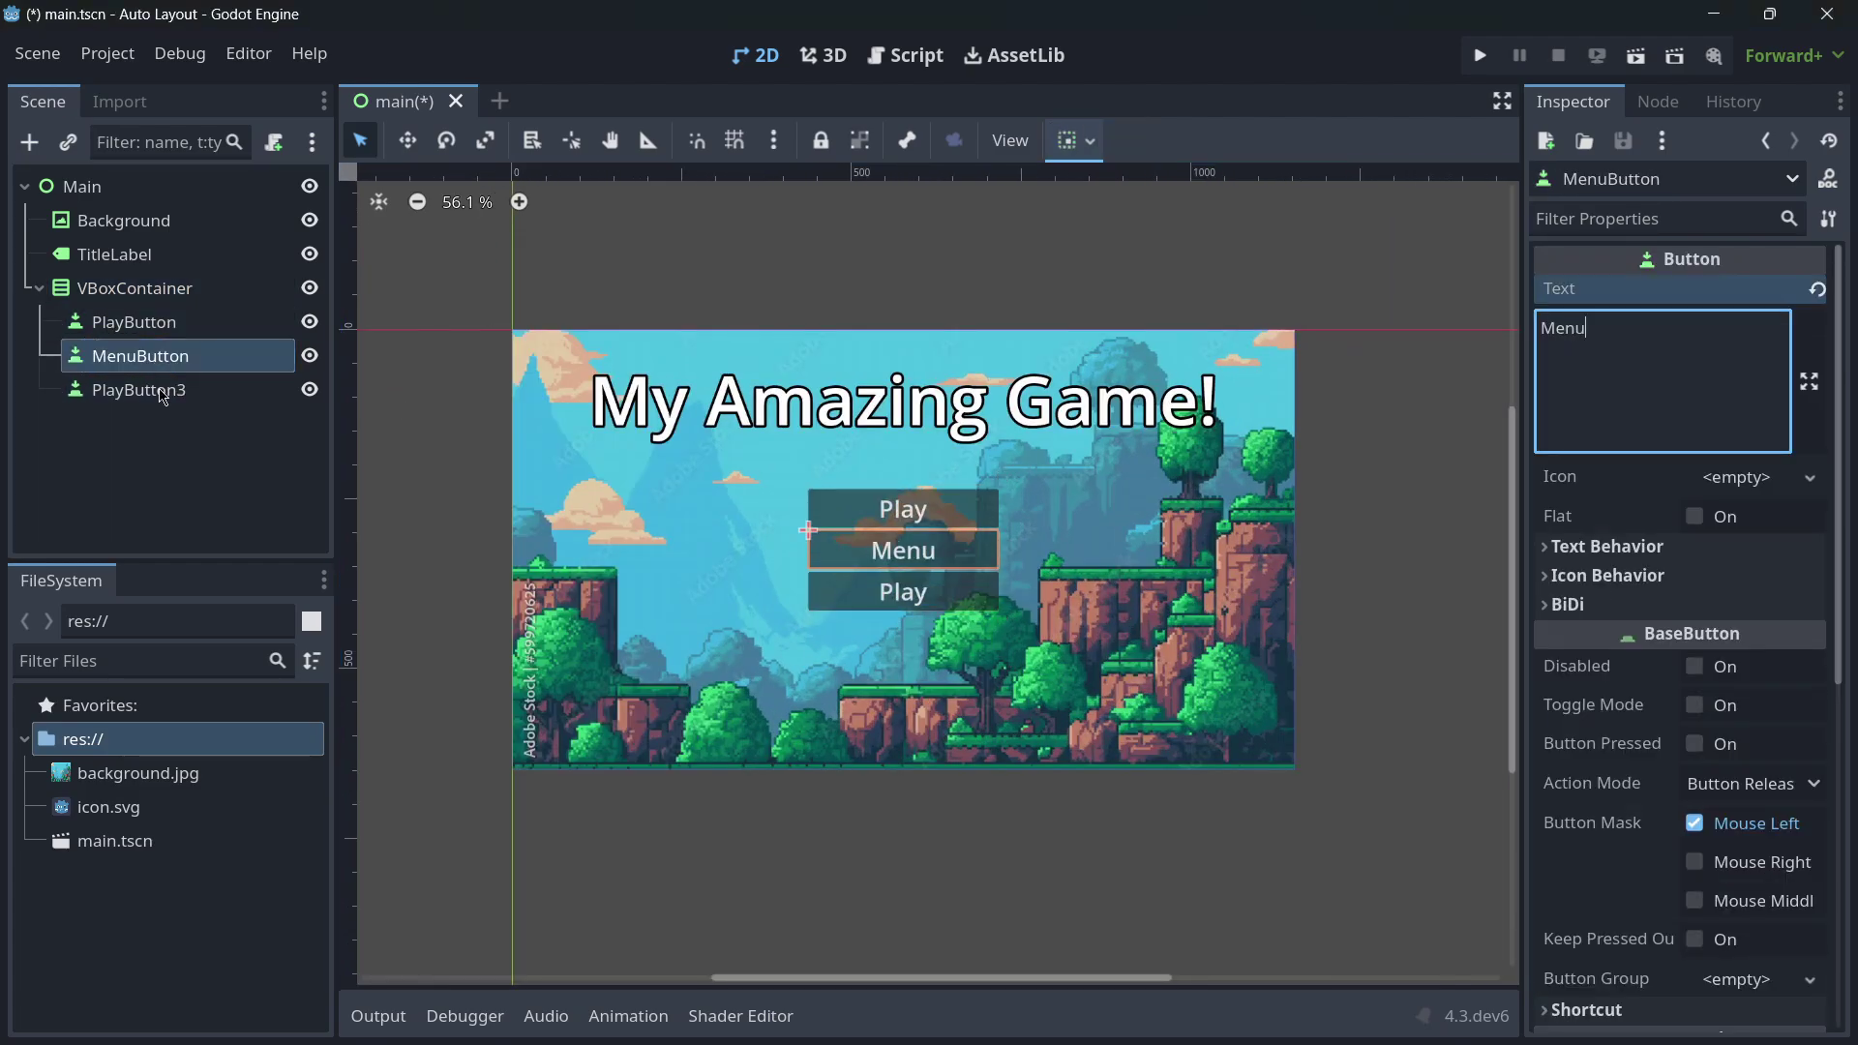
# Rename the third button ExitButton with text 'Exit'
pyautogui.doubleClick(139, 389)
pyautogui.write('ExitButton')
pyautogui.doubleClick(1556, 328)
pyautogui.write('Exit')
# Enable a spacing override between the buttons on the VBoxContainer
pyautogui.click(134, 288)
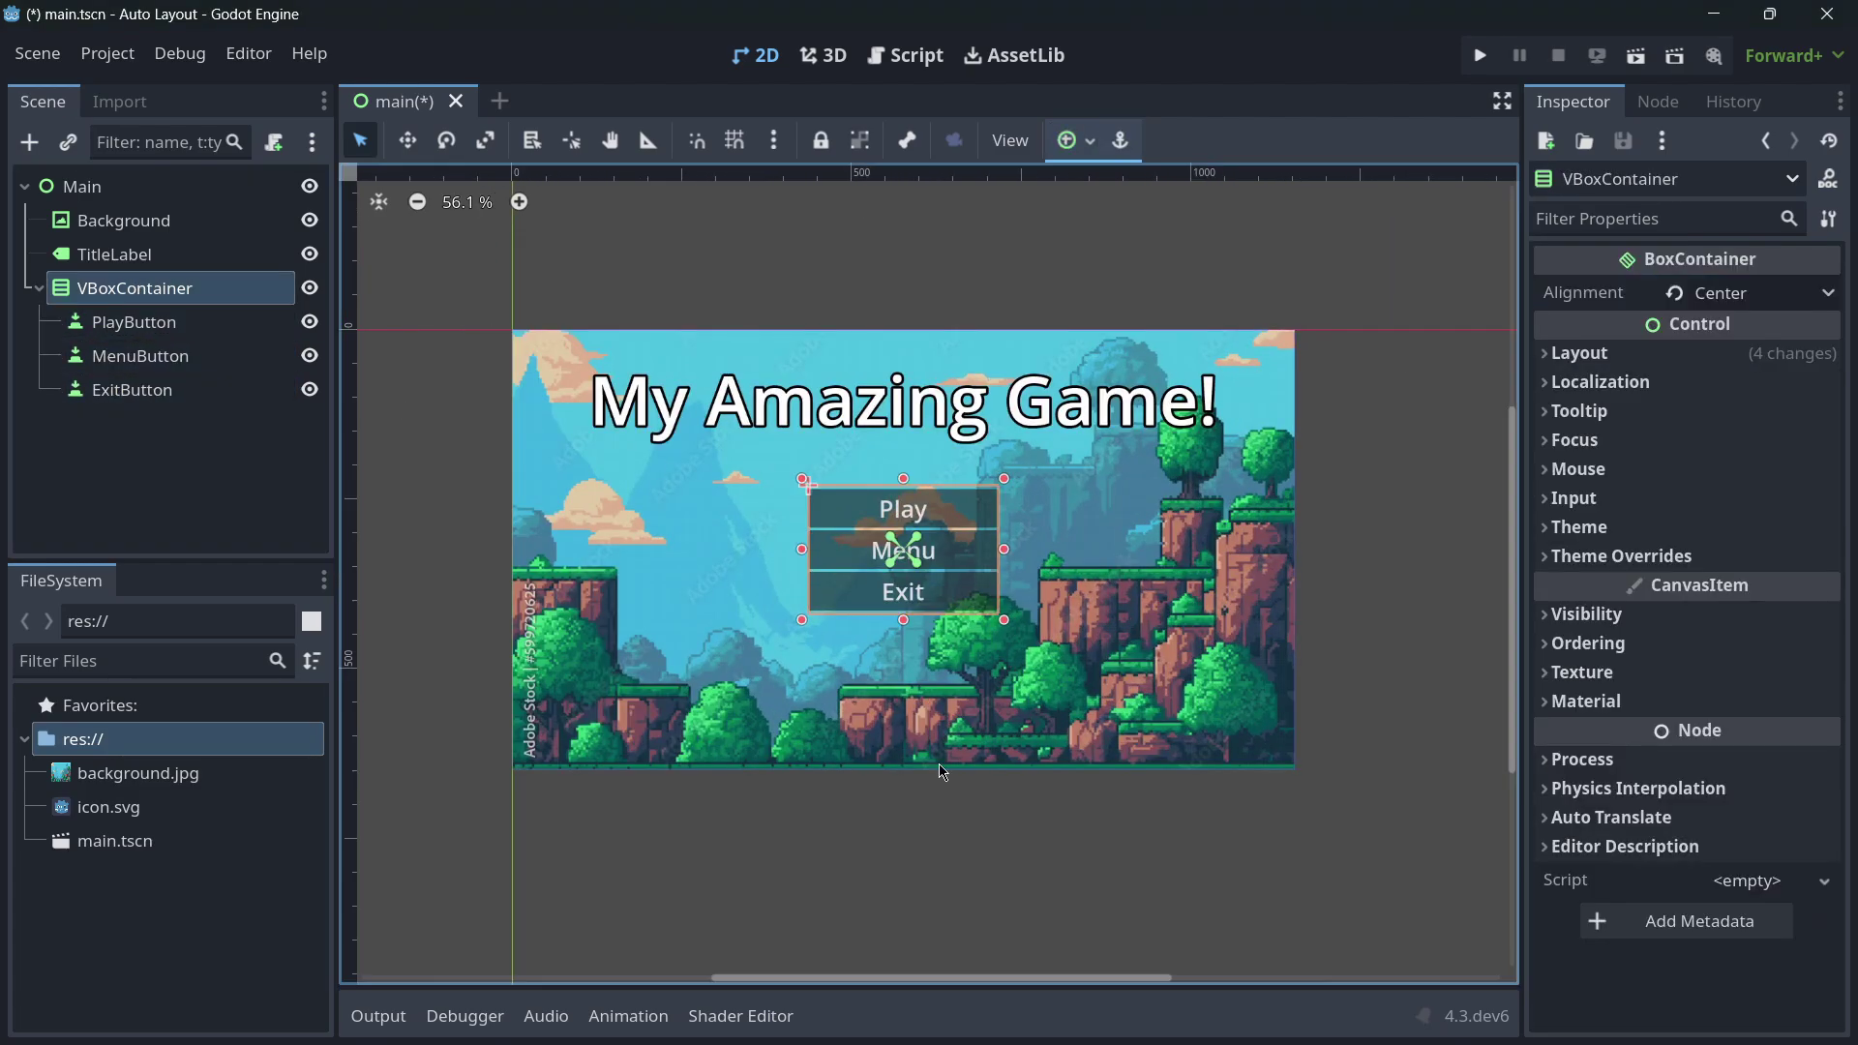
pyautogui.scroll(1, 900, 556)
pyautogui.click(1621, 556)
pyautogui.click(1581, 618)
pyautogui.click(1761, 622)
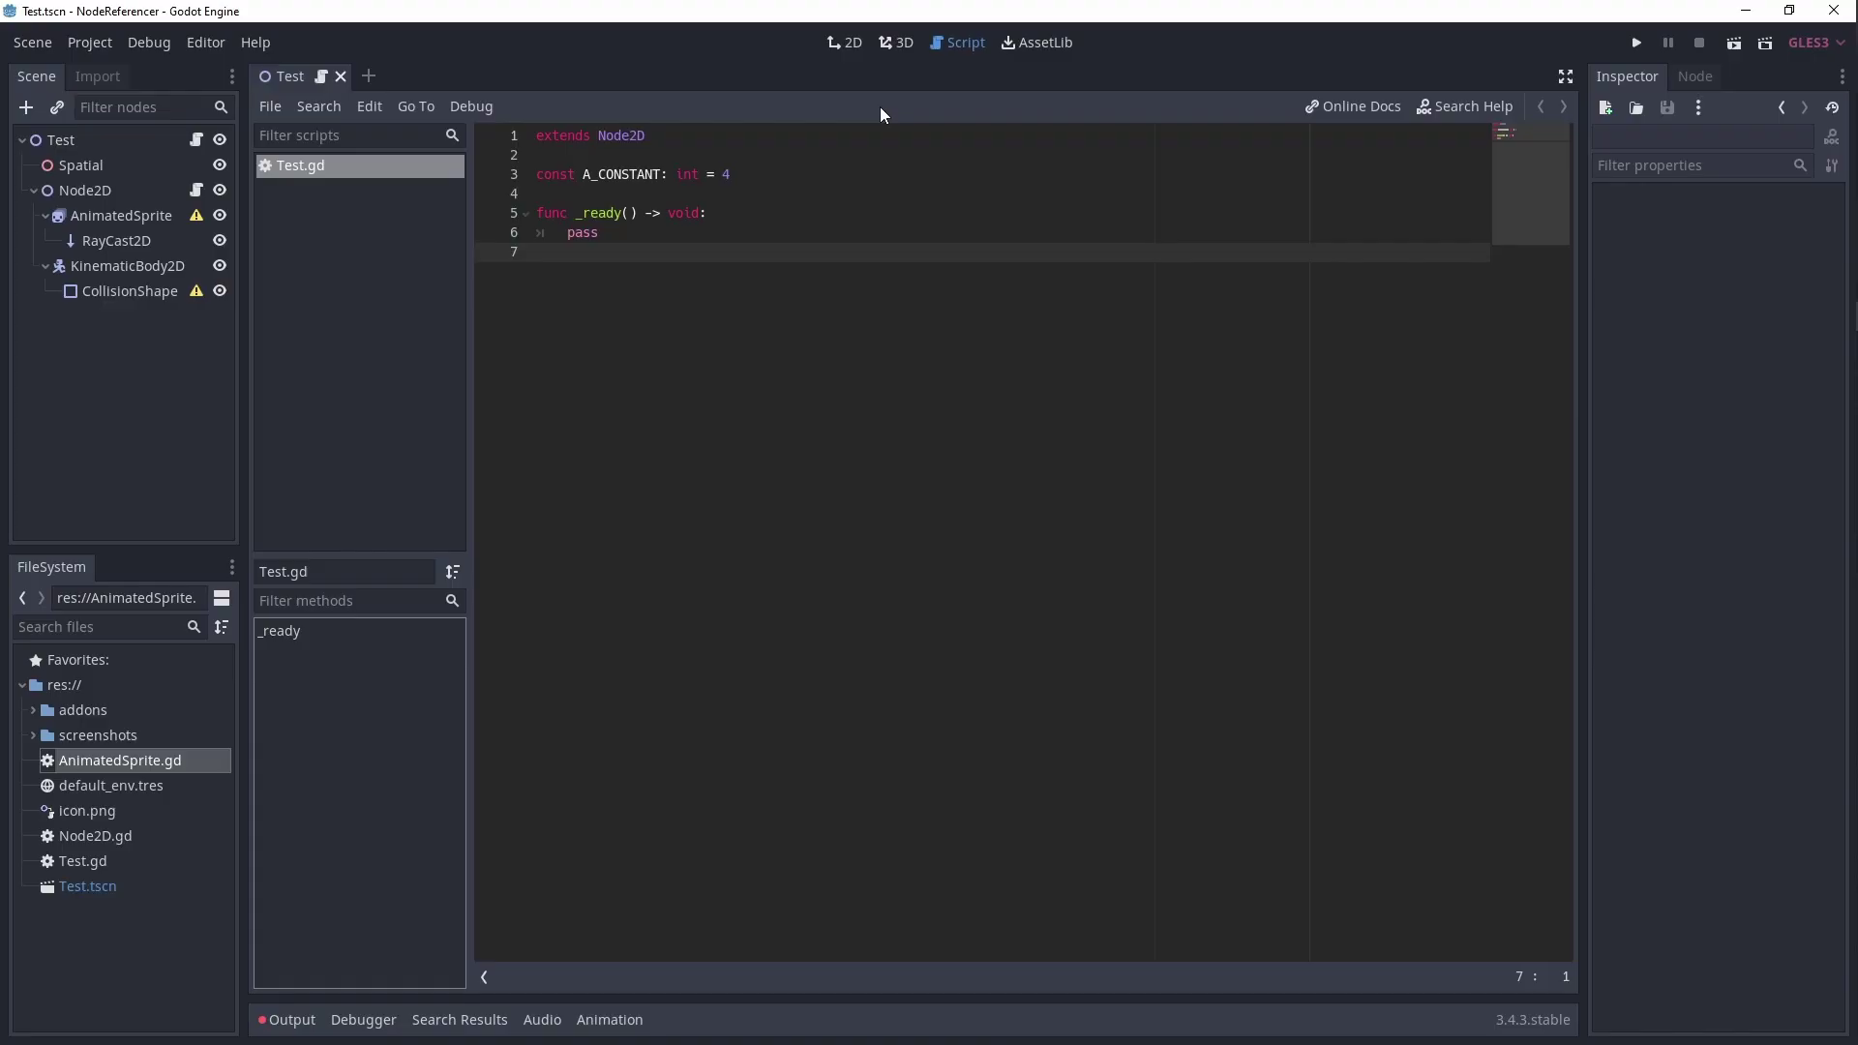
pyautogui.click(845, 43)
pyautogui.click(116, 239)
pyautogui.keyDown('ctrl'); pyautogui.click(129, 290); pyautogui.keyUp('ctrl')
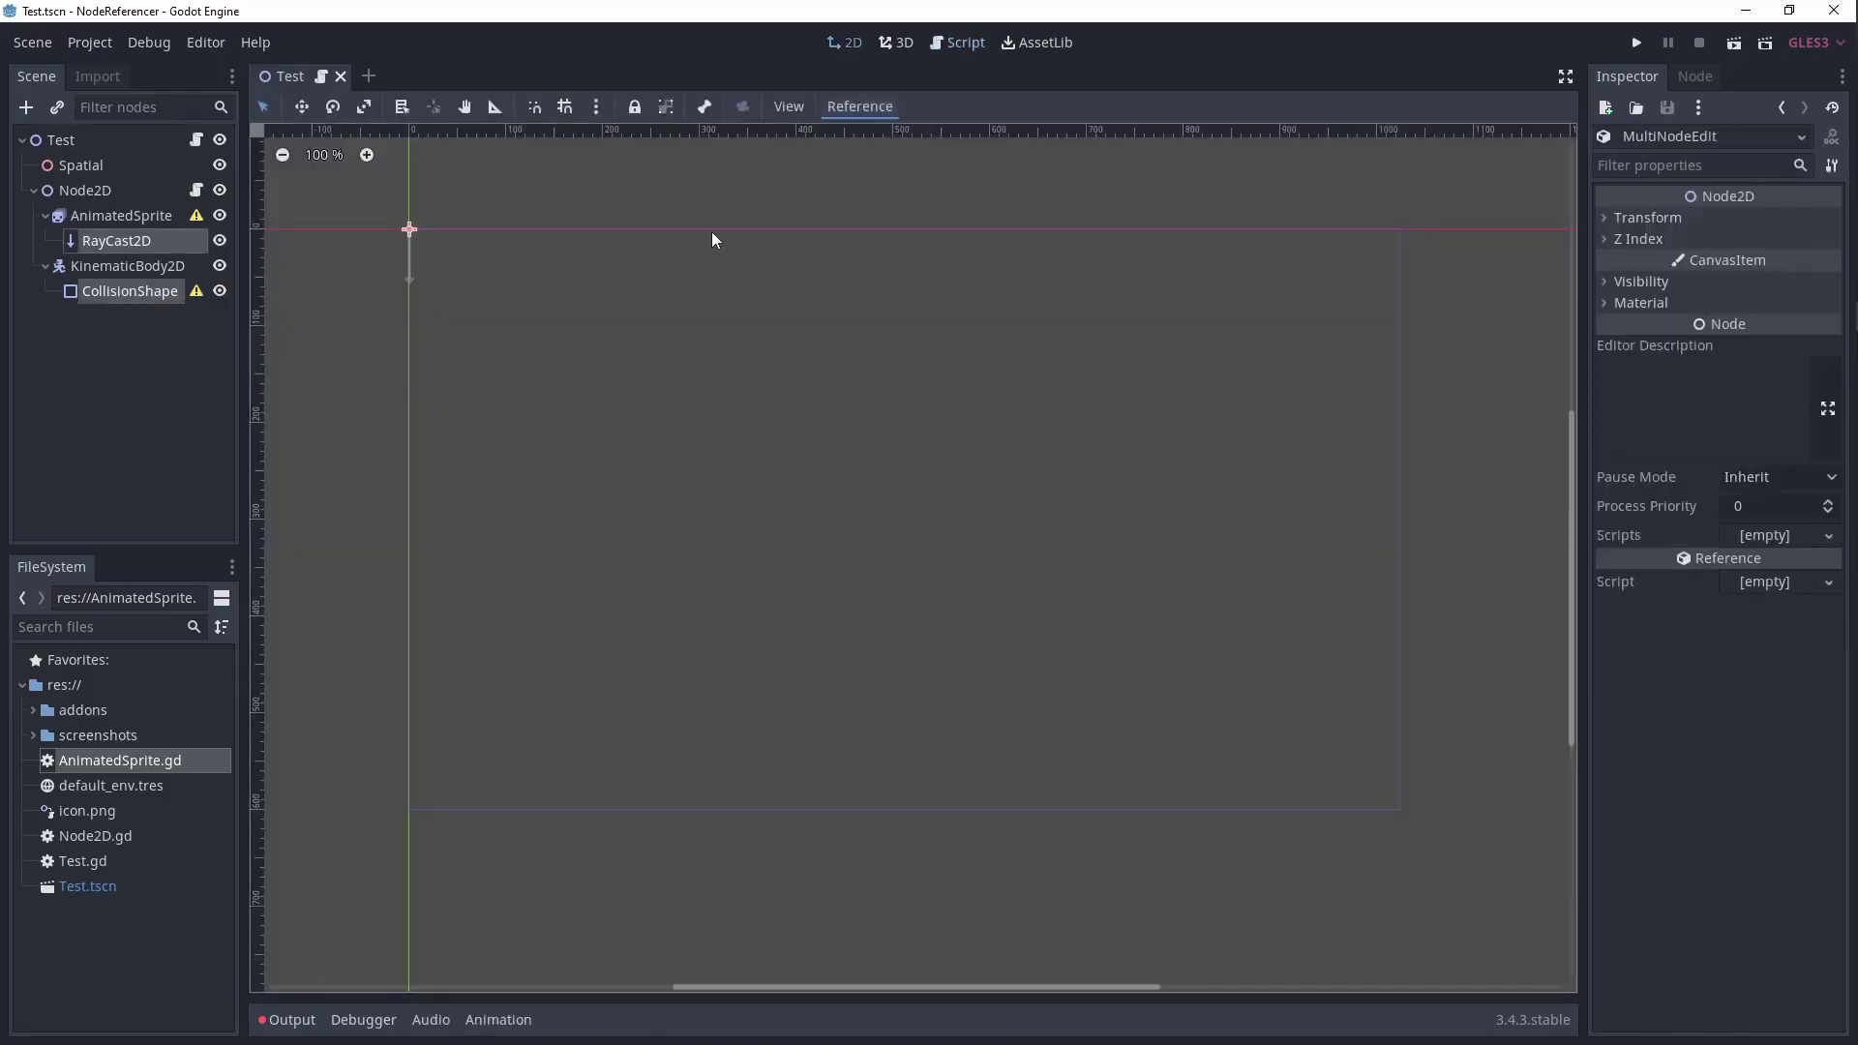
pyautogui.click(859, 106)
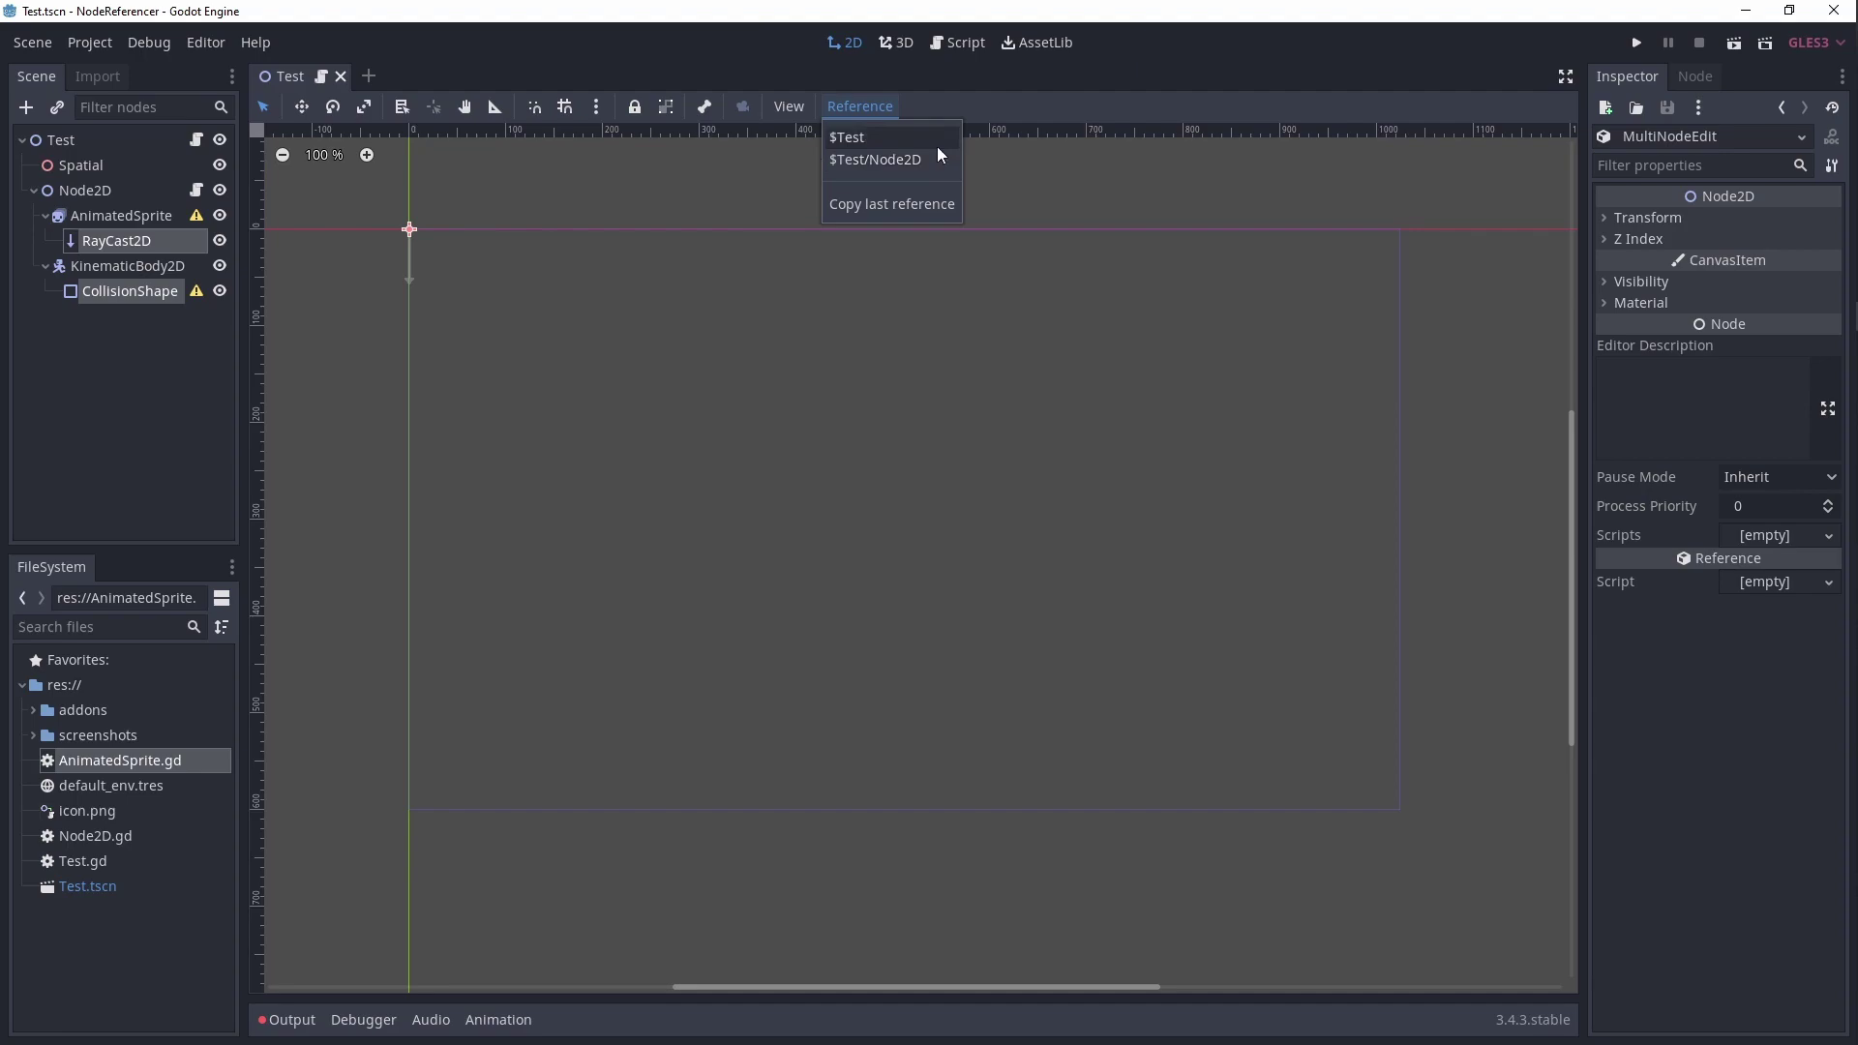
pyautogui.click(933, 155)
pyautogui.click(197, 139)
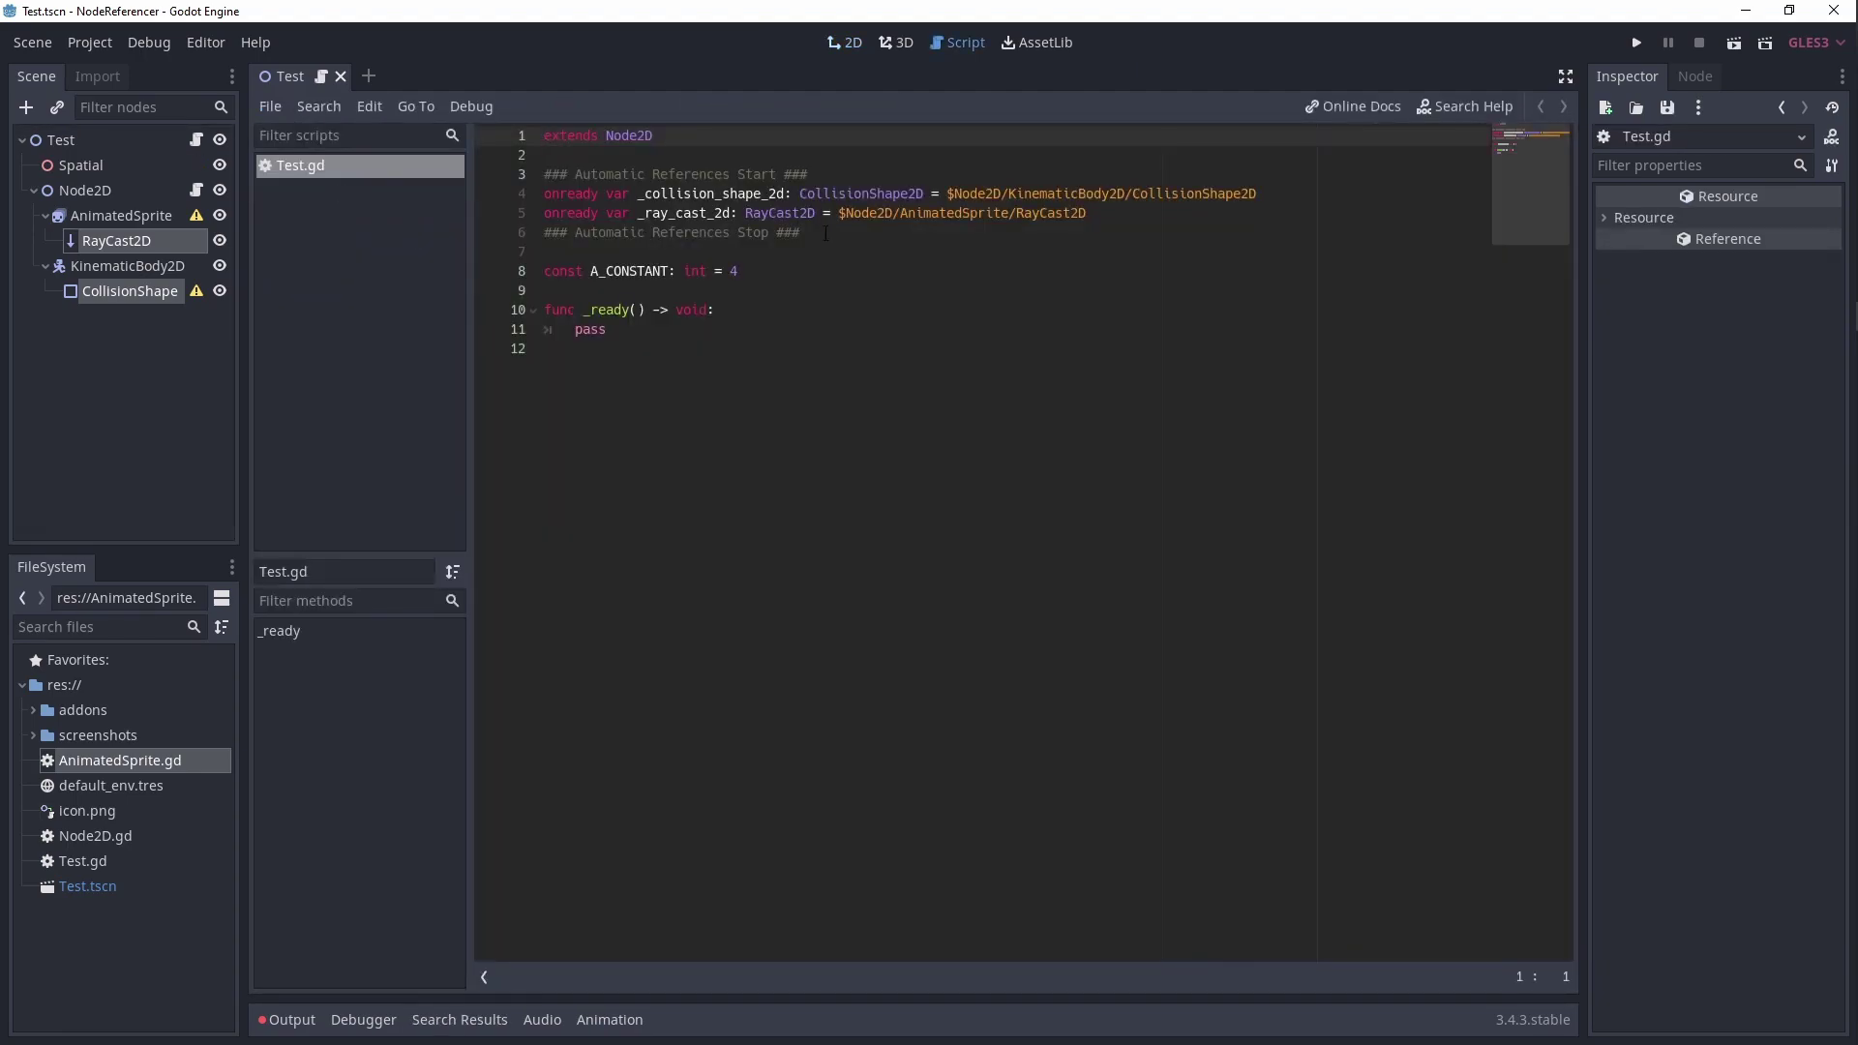
pyautogui.moveTo(825, 233); pyautogui.dragTo(523, 177)
pyautogui.press('Down')
pyautogui.press('Down')
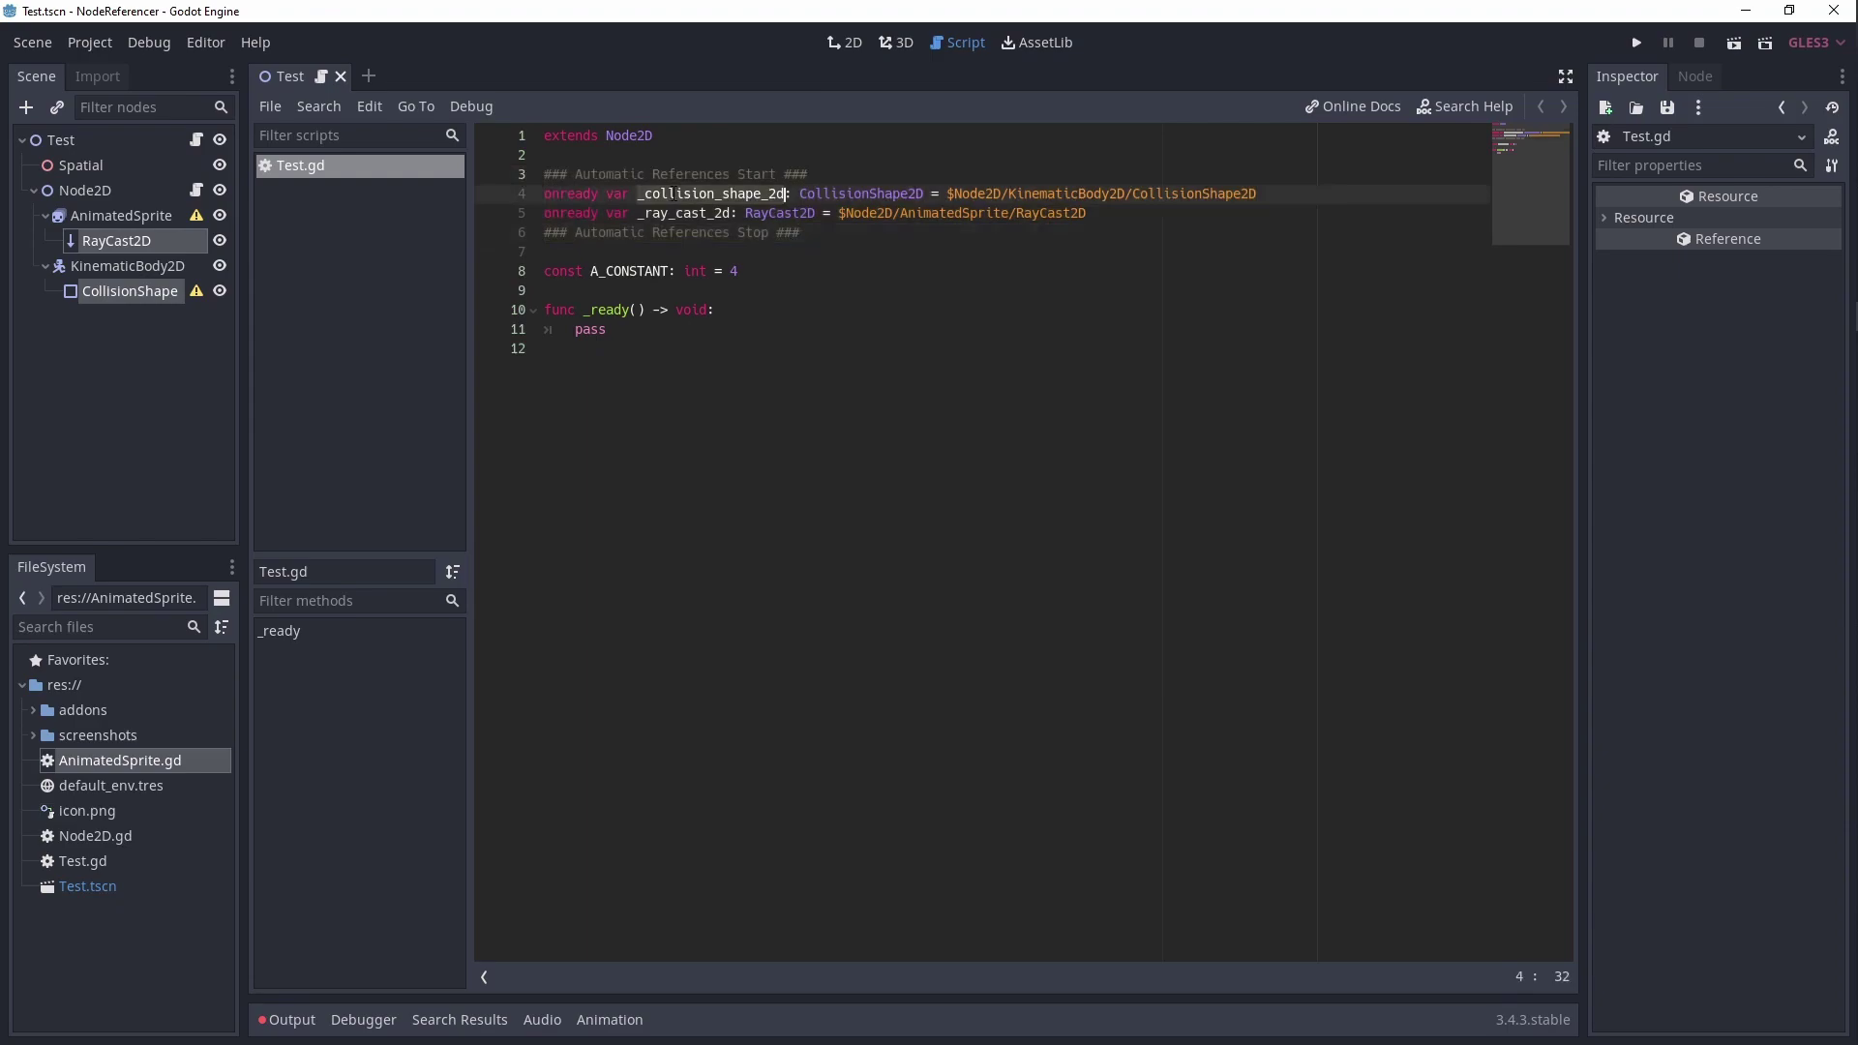
pyautogui.click(825, 234)
pyautogui.doubleClick(780, 214)
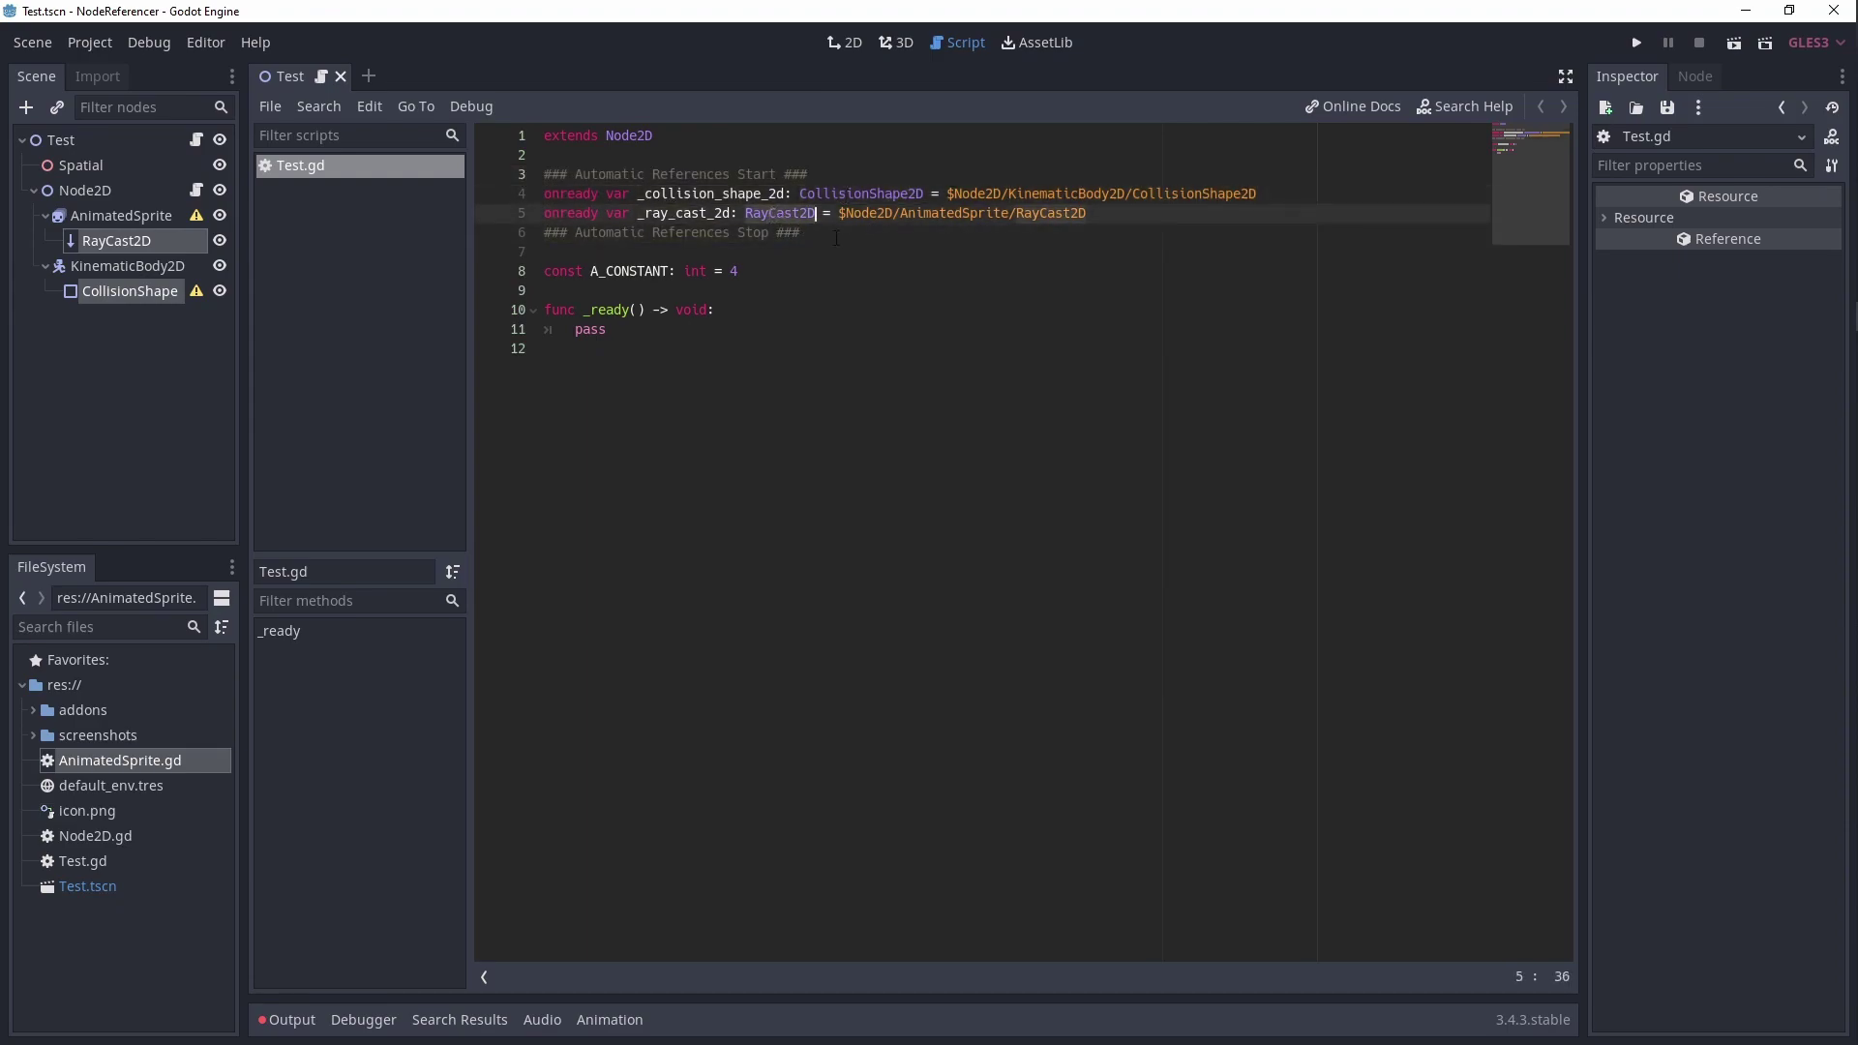
pyautogui.click(837, 238)
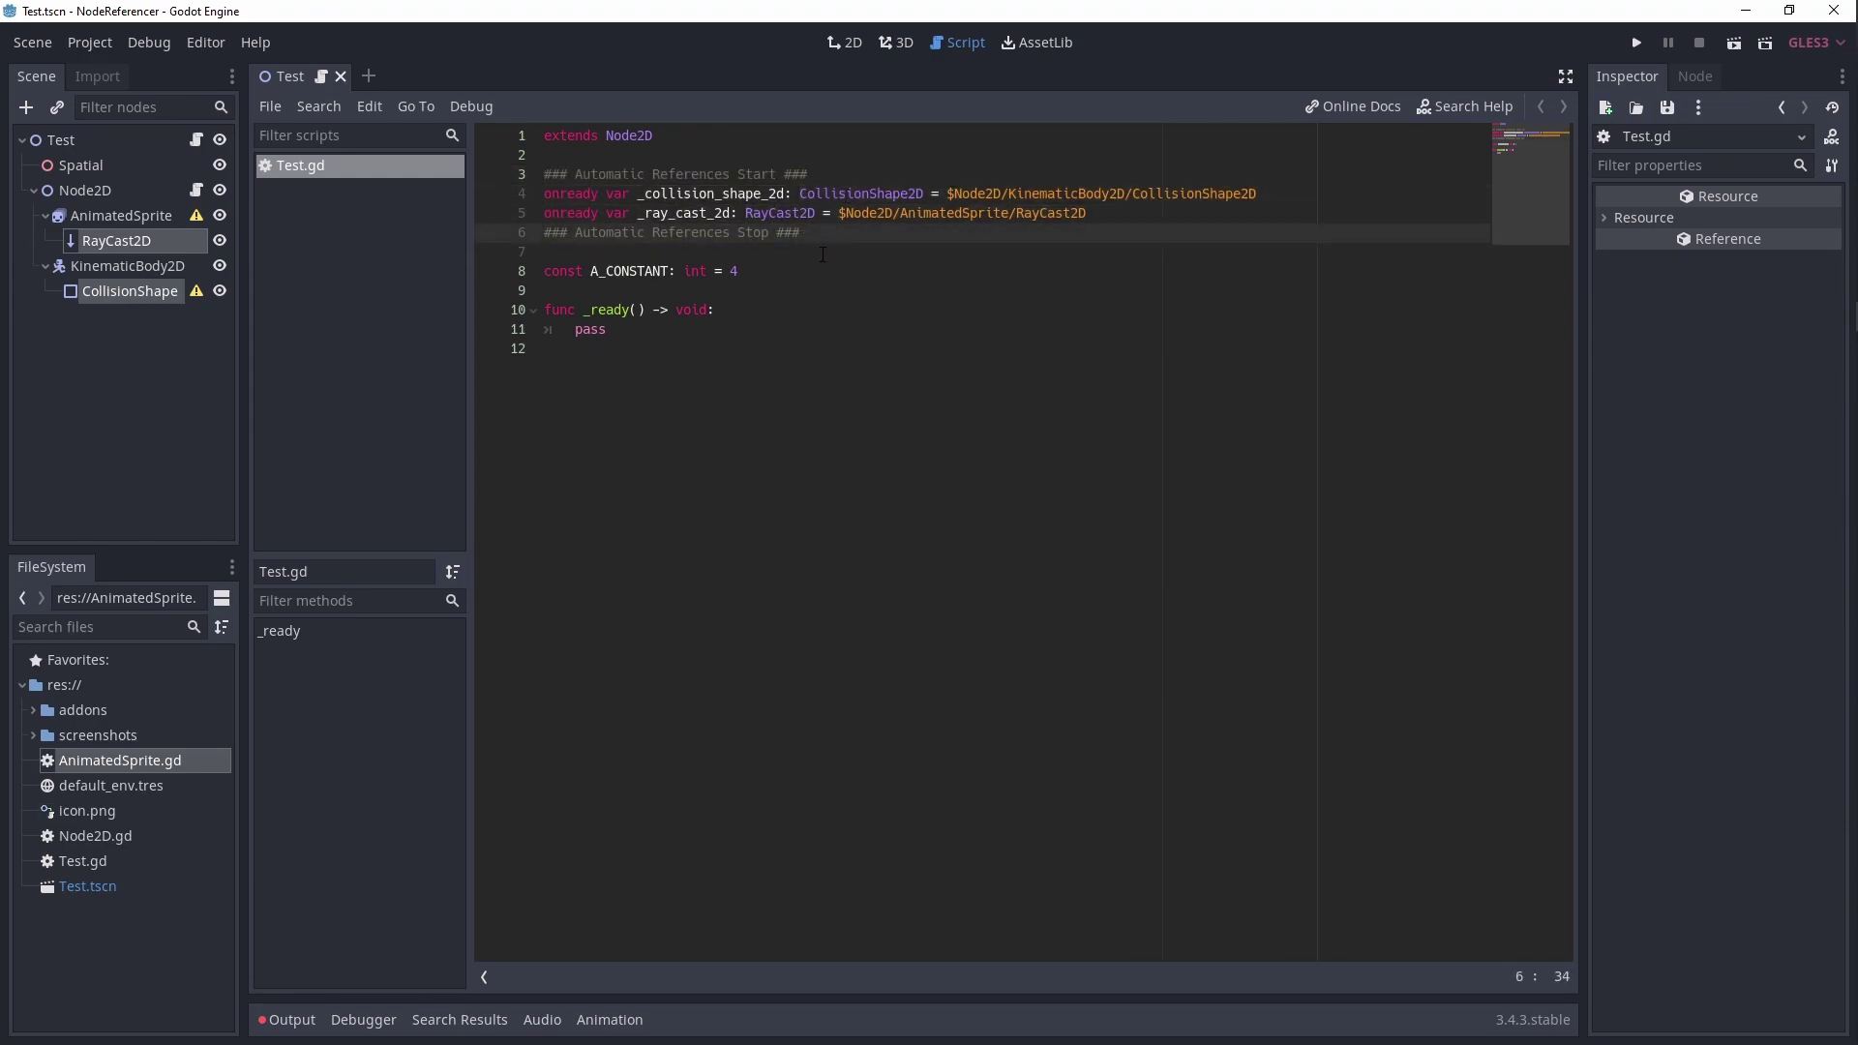
pyautogui.click(843, 42)
pyautogui.click(851, 108)
pyautogui.click(887, 200)
pyautogui.doubleClick(590, 329)
pyautogui.write('_ray_cast_2d')
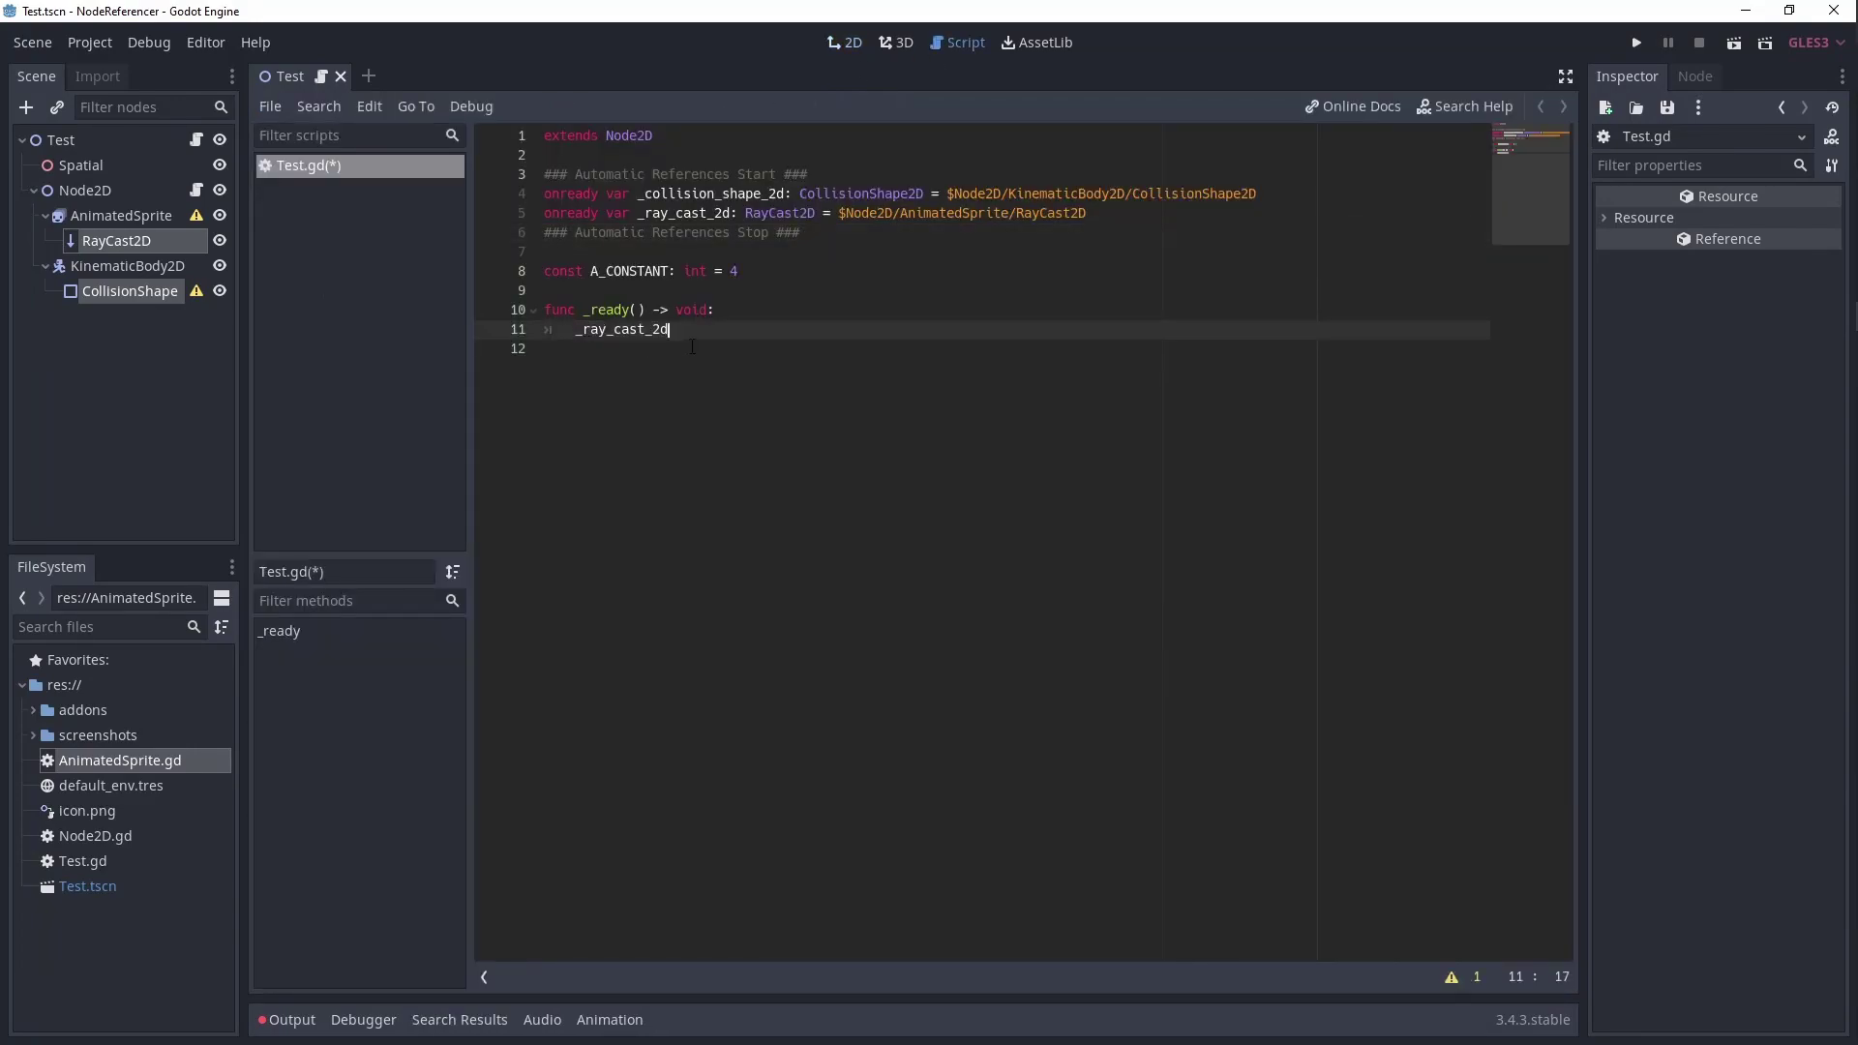
# Revert Test.gd and generate references for the selected RayCast2D and CollisionShape nodes
pyautogui.hotkey('ctrl', 'z')
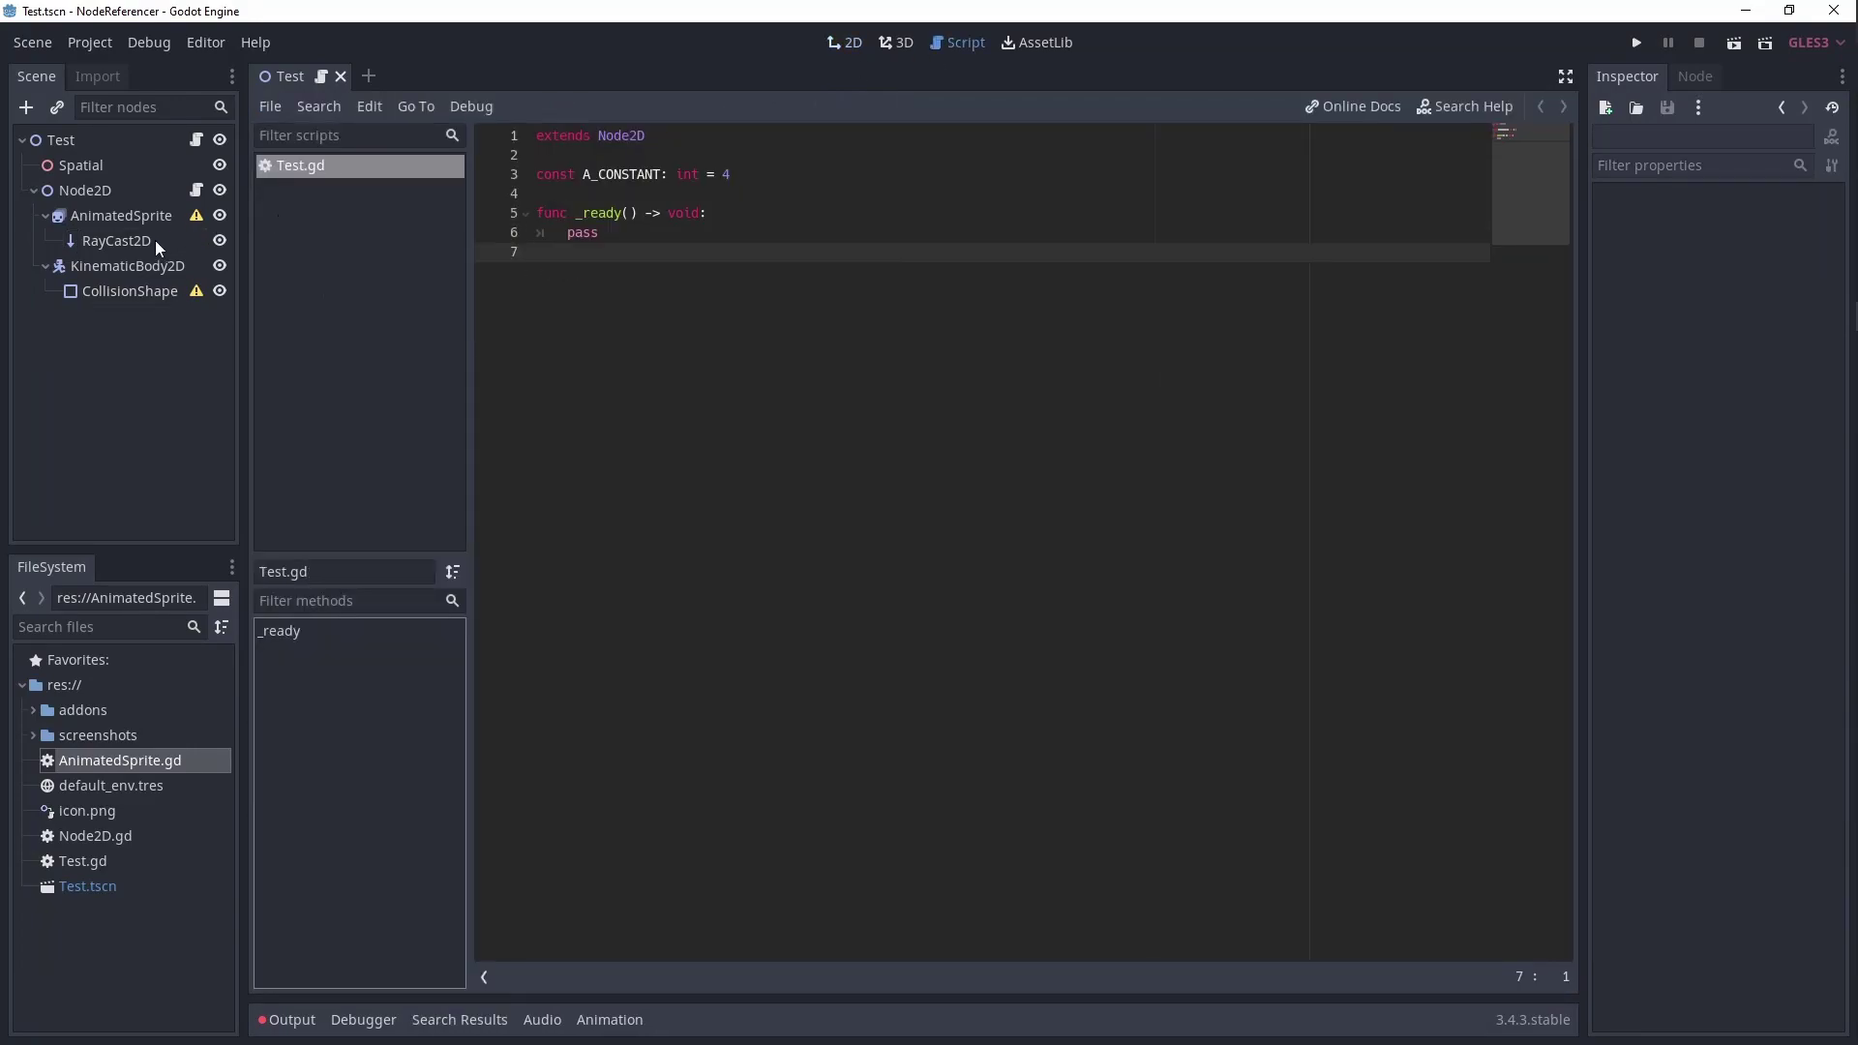
pyautogui.click(155, 240)
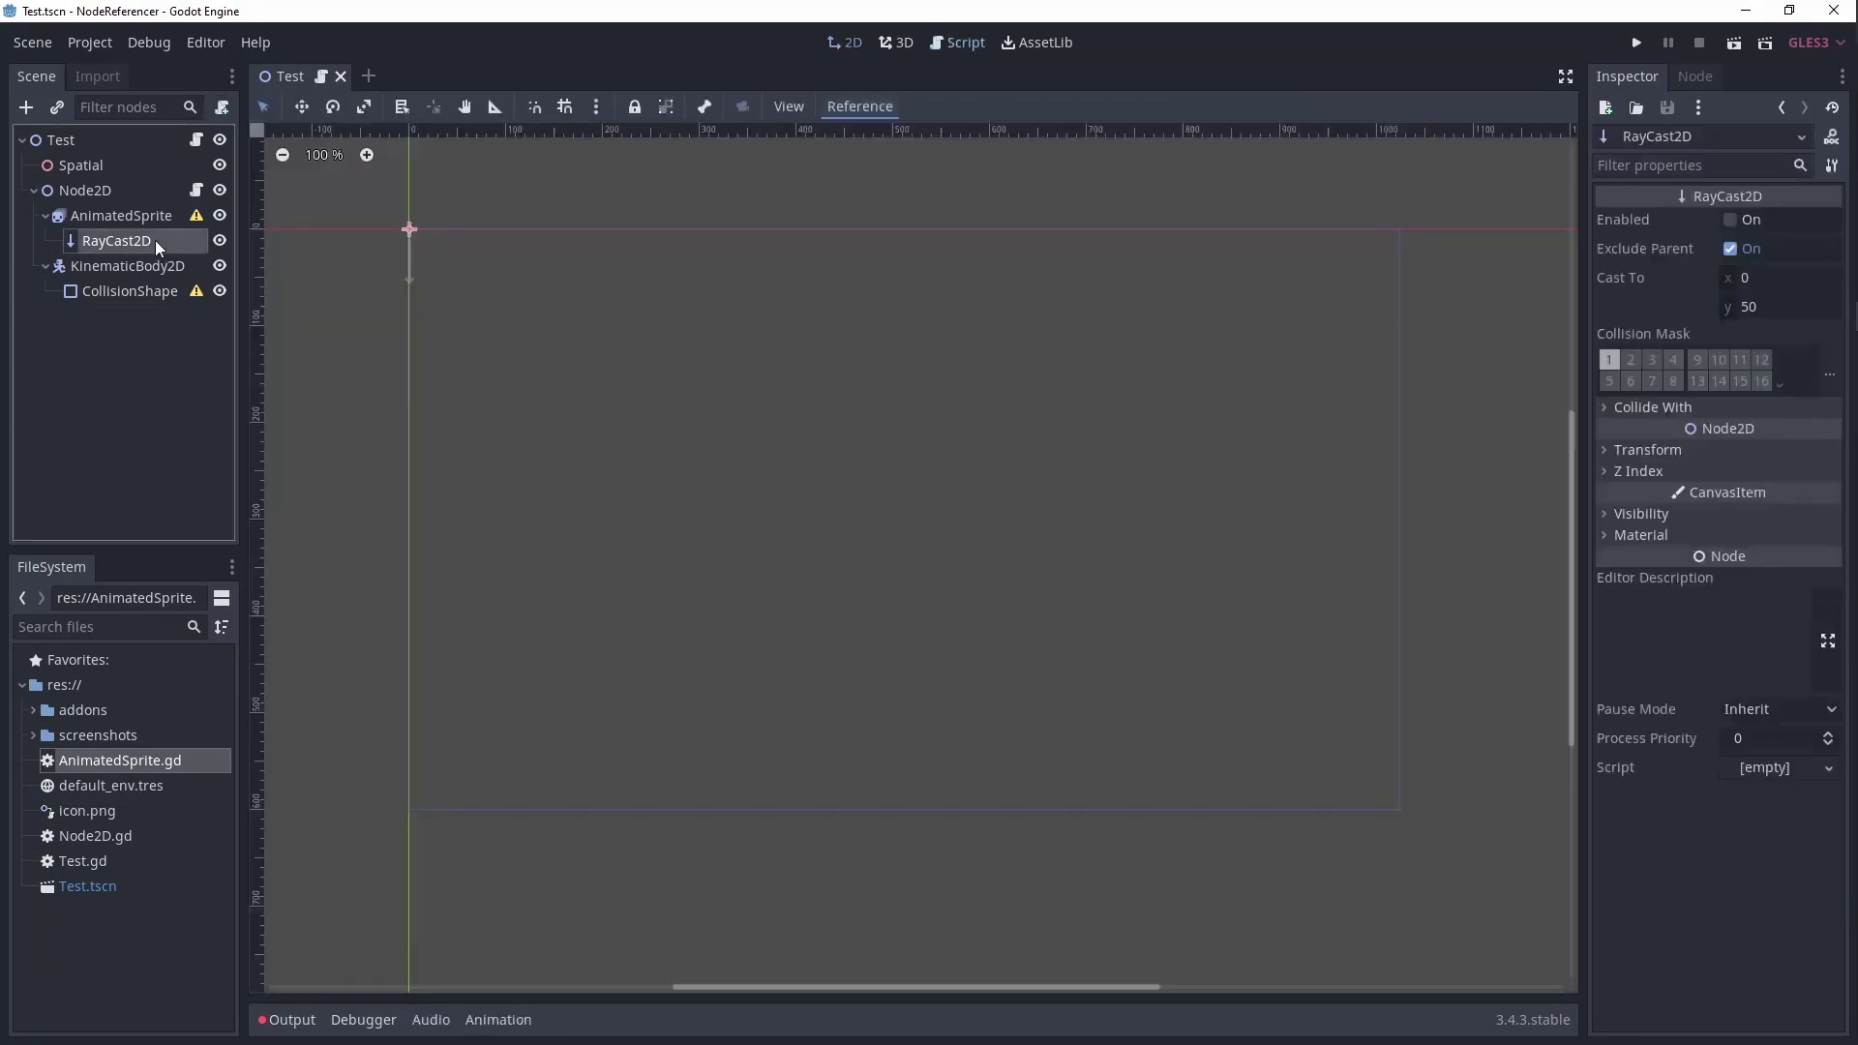
pyautogui.keyDown('ctrl'); pyautogui.click(140, 293); pyautogui.keyUp('ctrl')
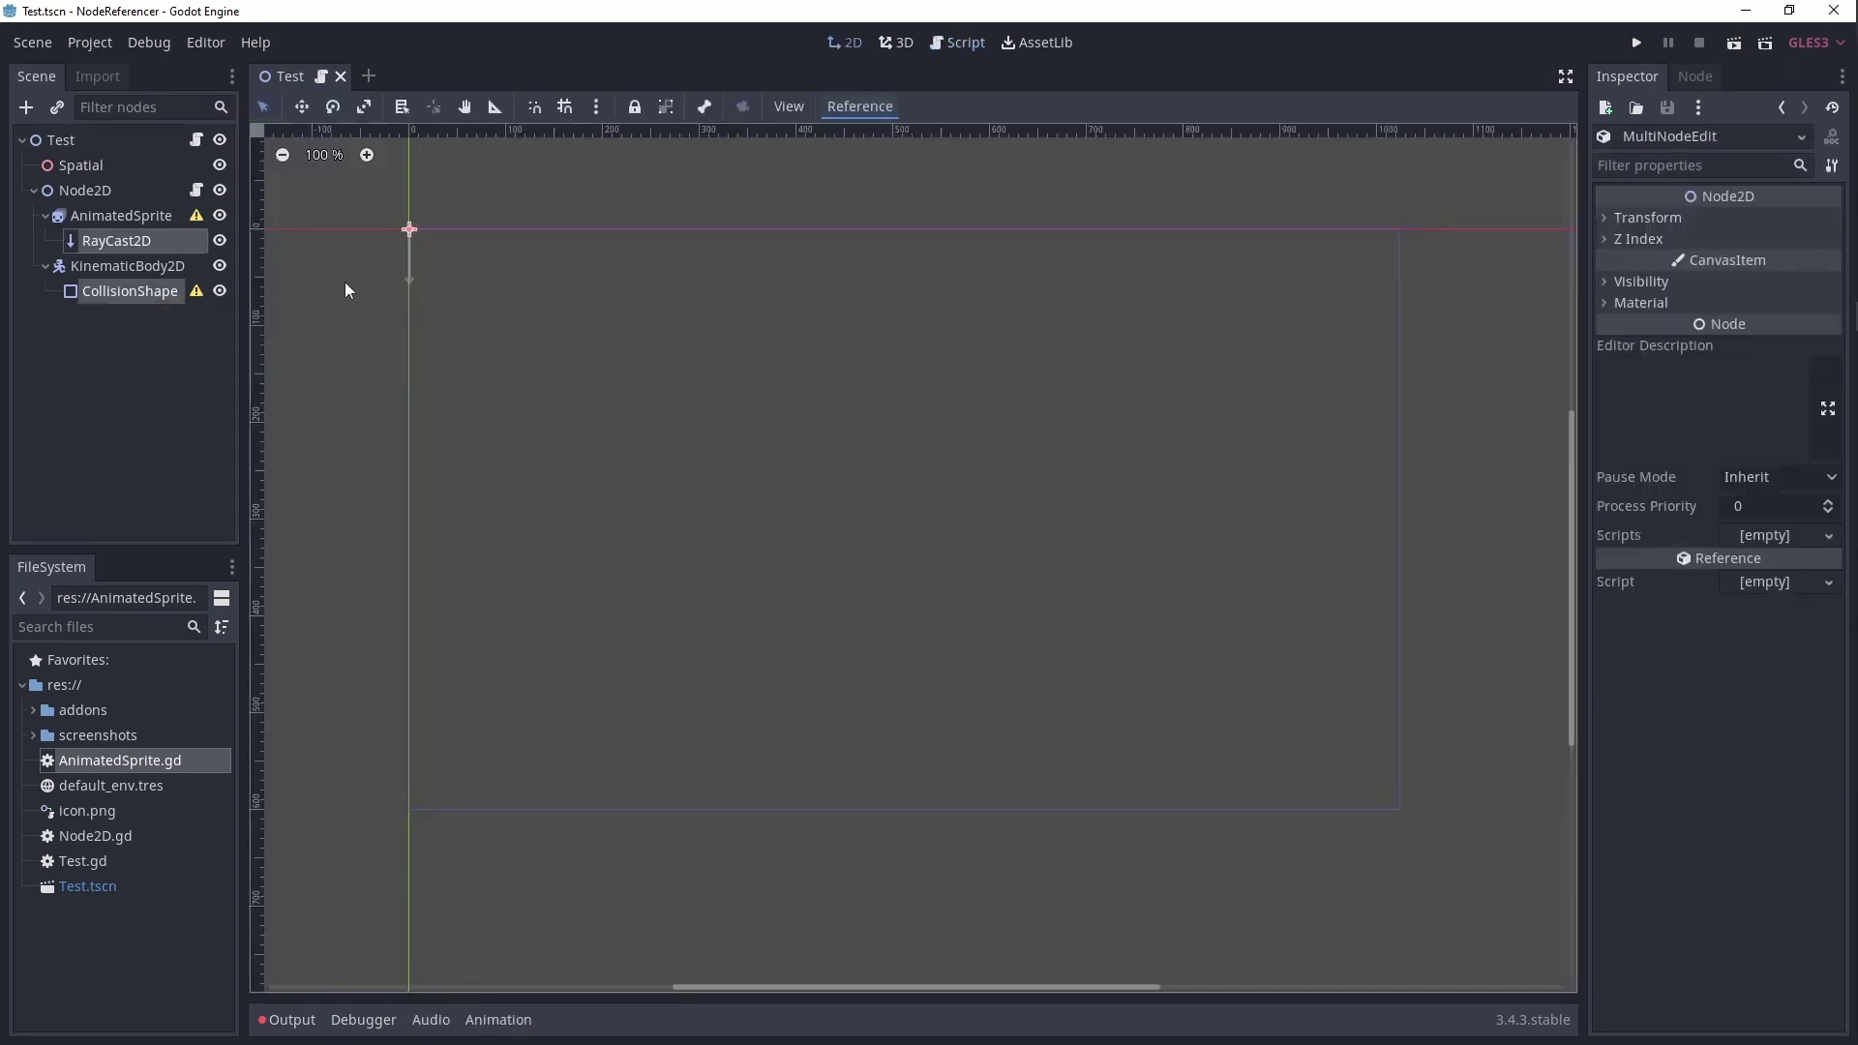
pyautogui.click(860, 107)
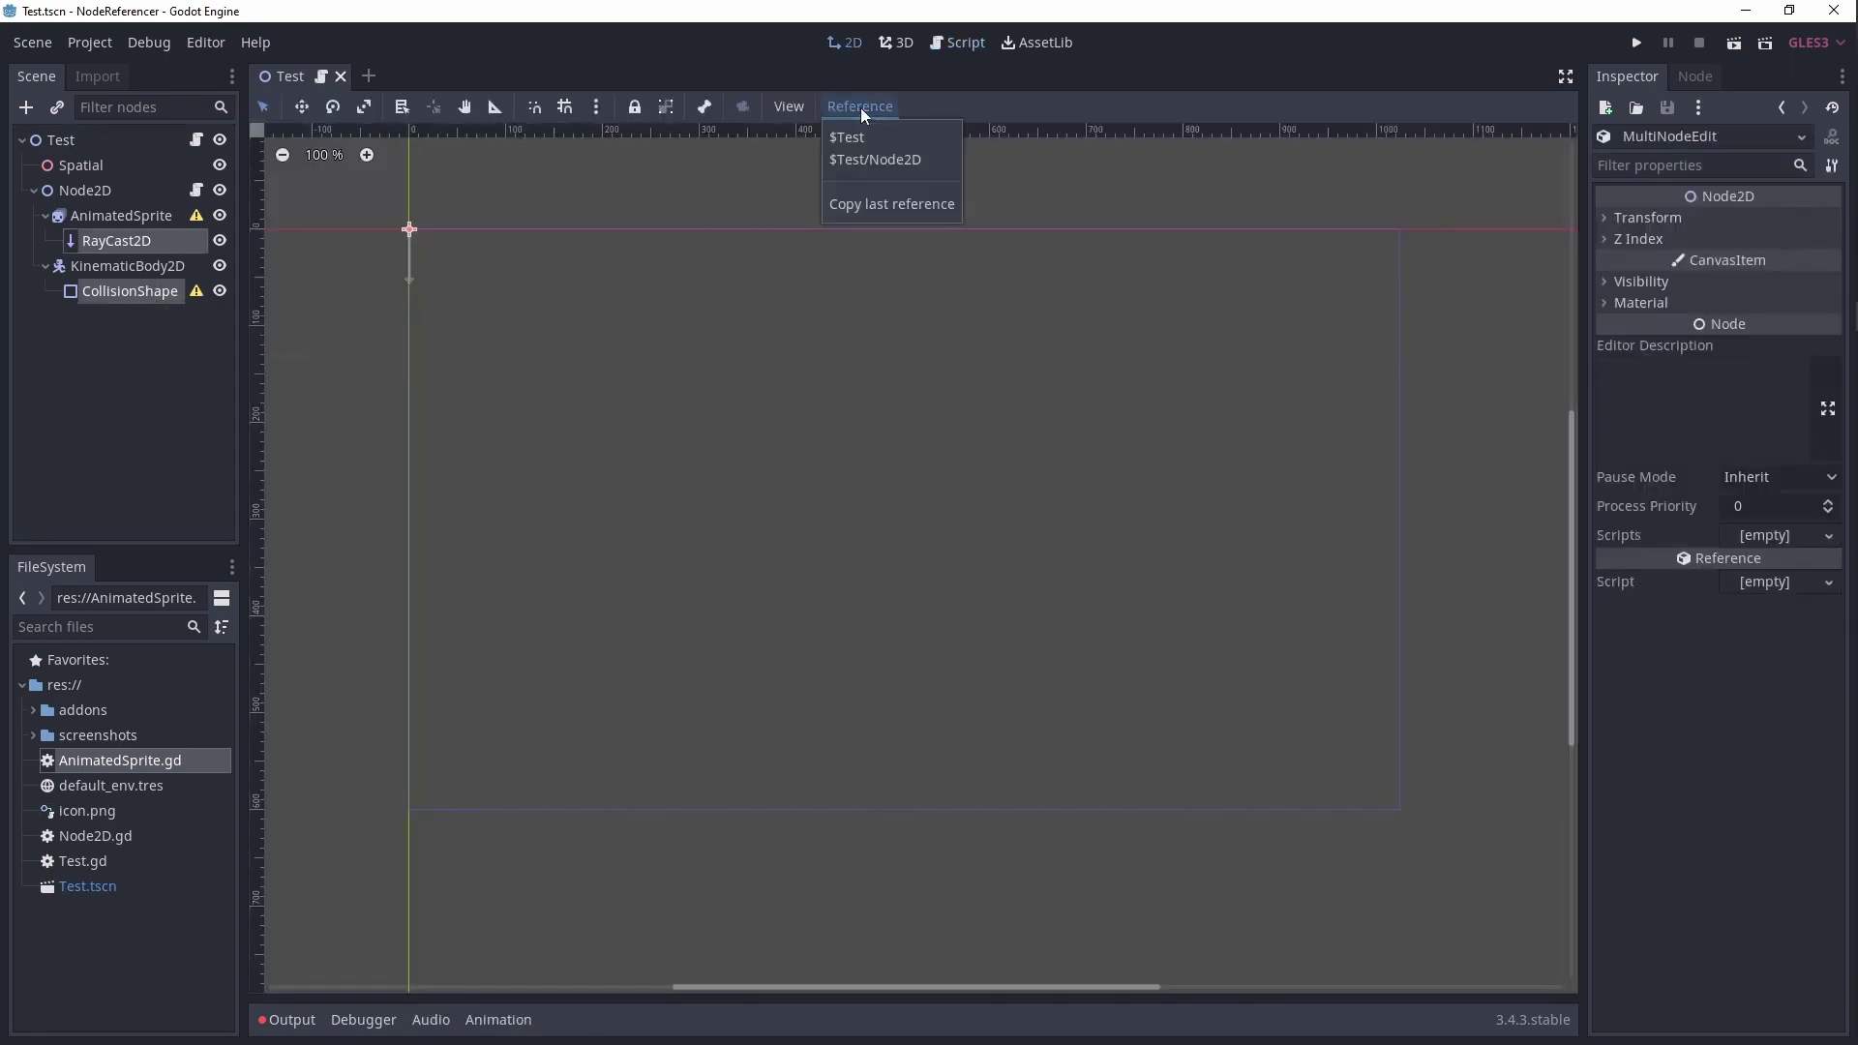
pyautogui.click(937, 145)
# Close and reopen Test.gd to inspect the generated Automatic References block on lines 3–6
pyautogui.click(199, 141)
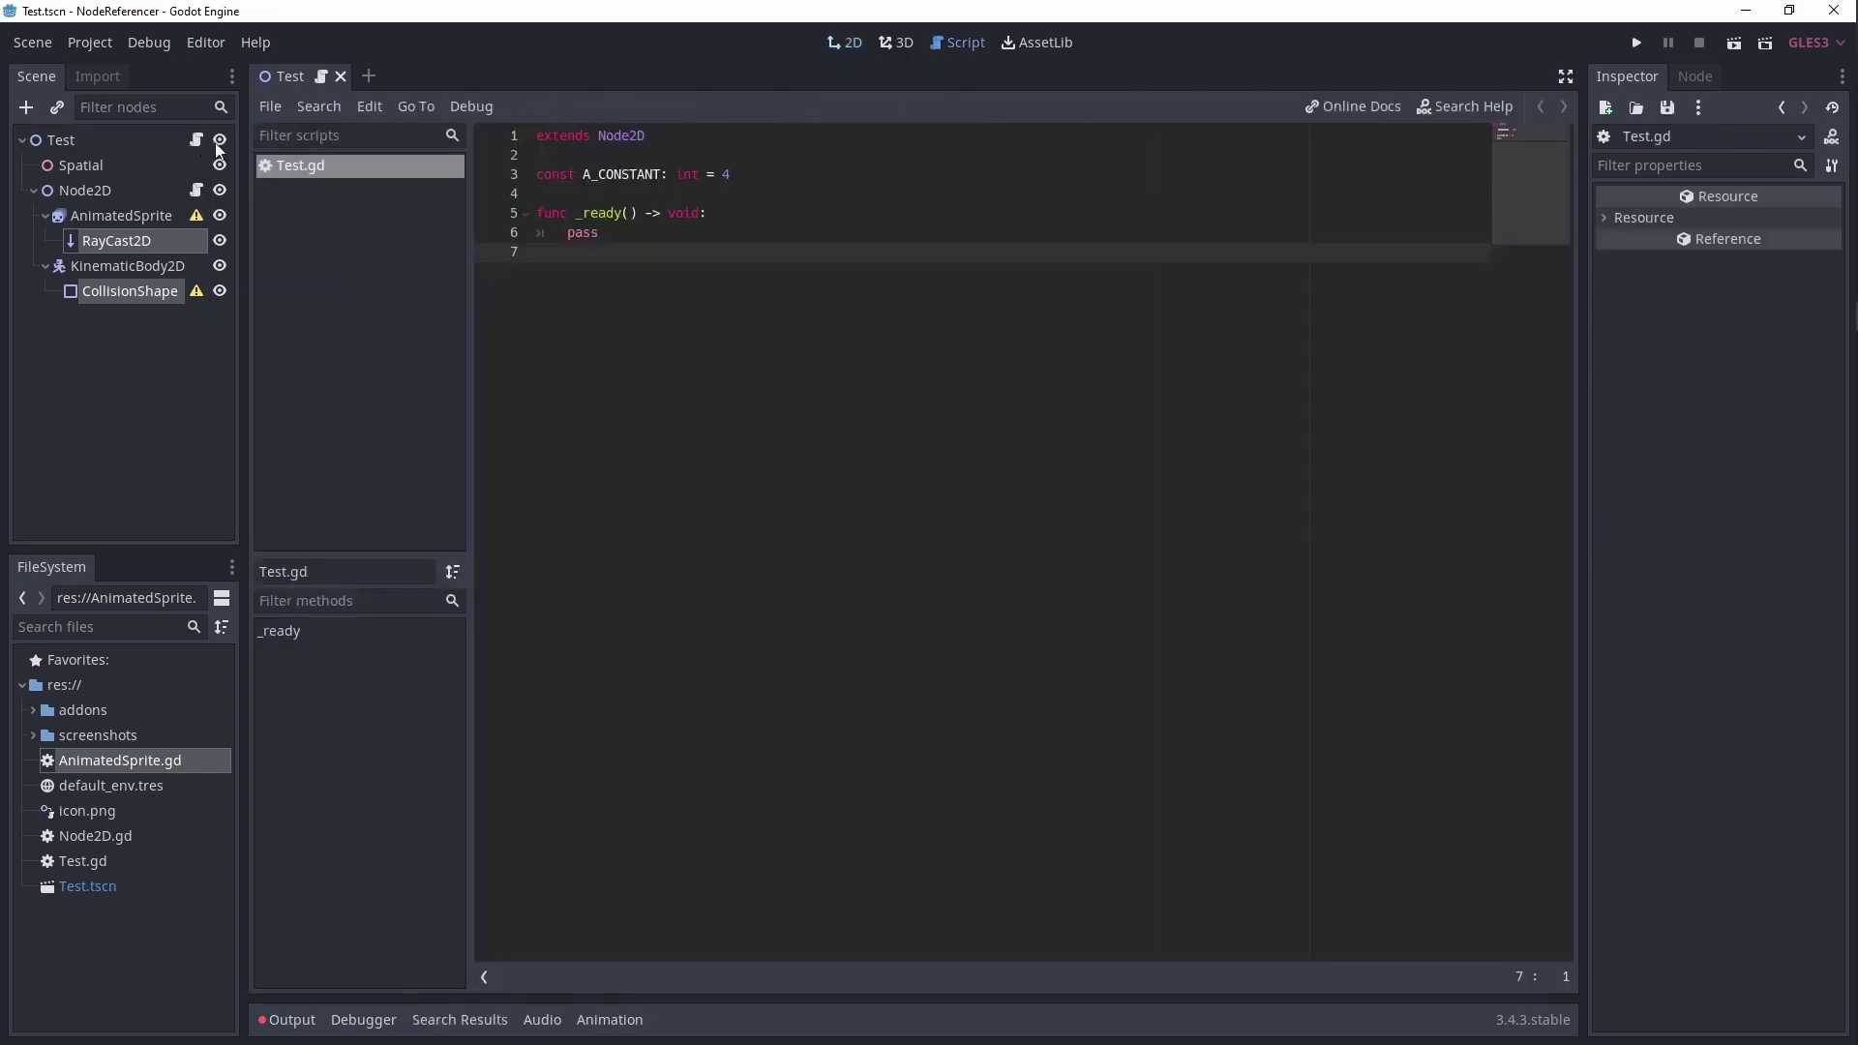
pyautogui.rightClick(364, 174)
pyautogui.click(416, 223)
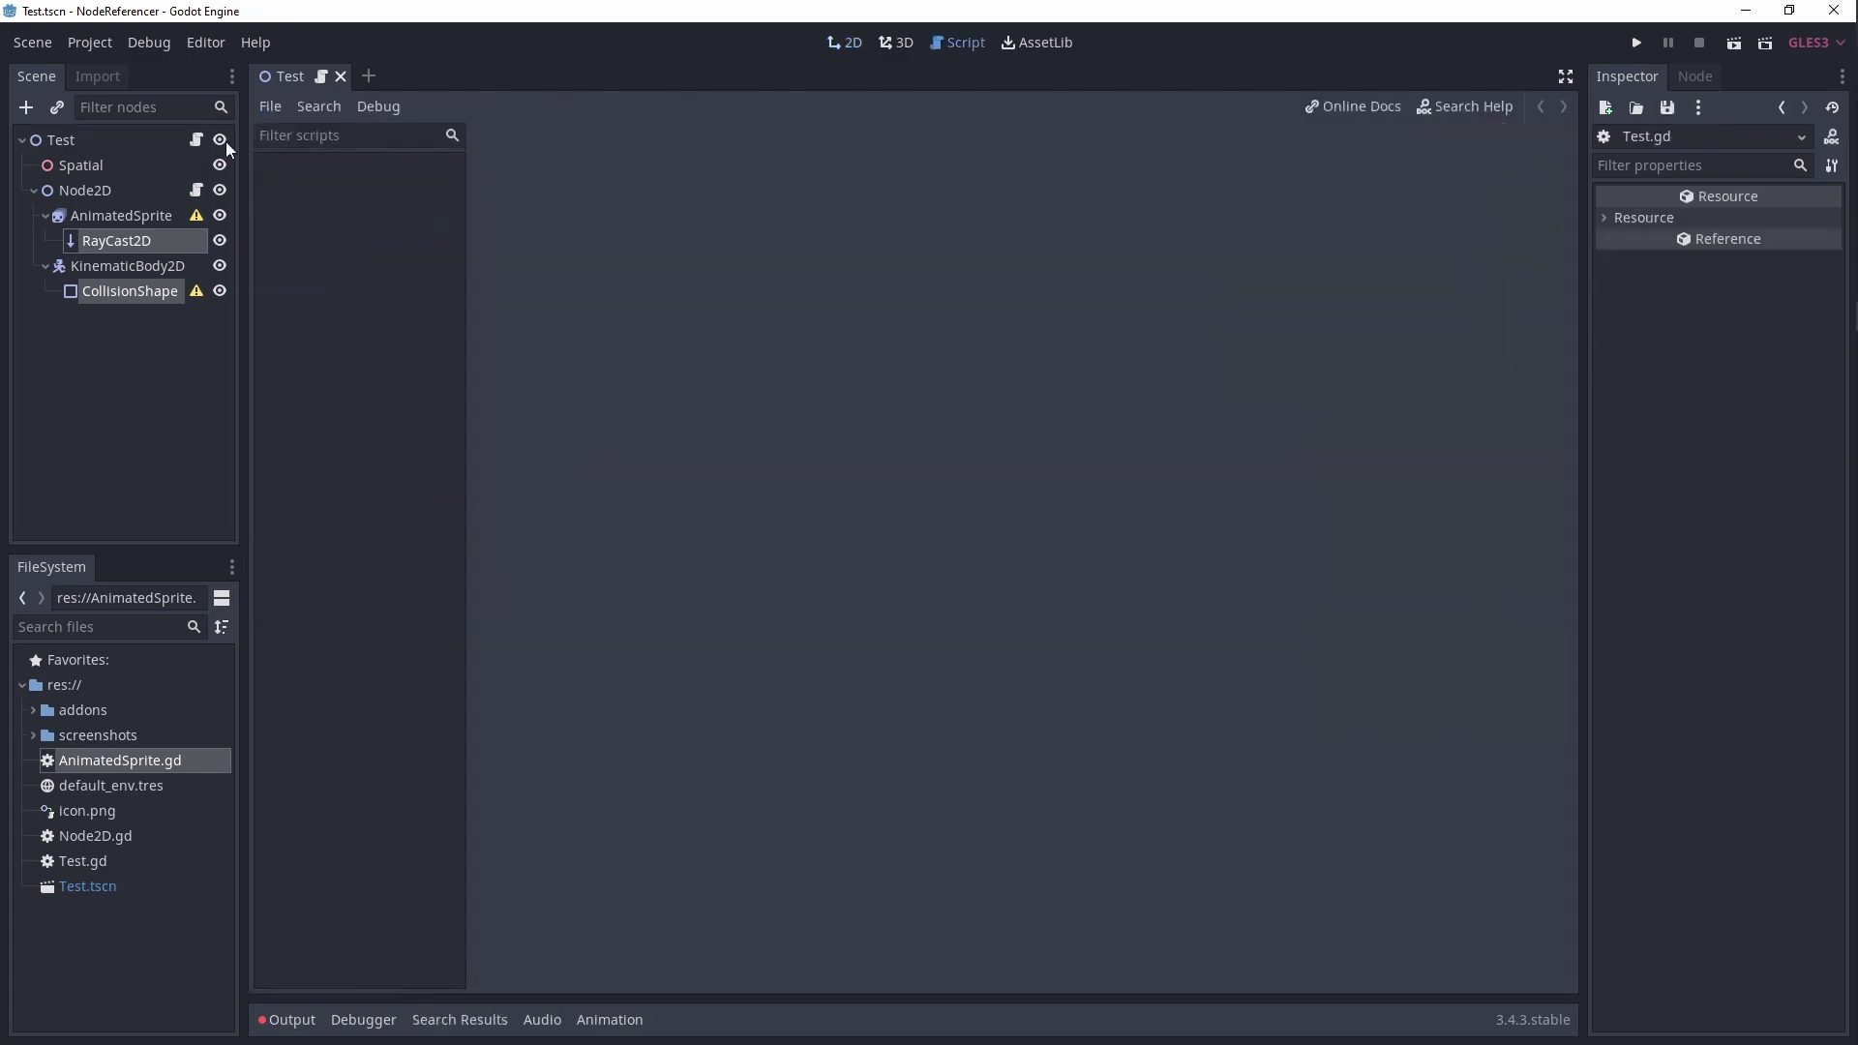
pyautogui.click(198, 141)
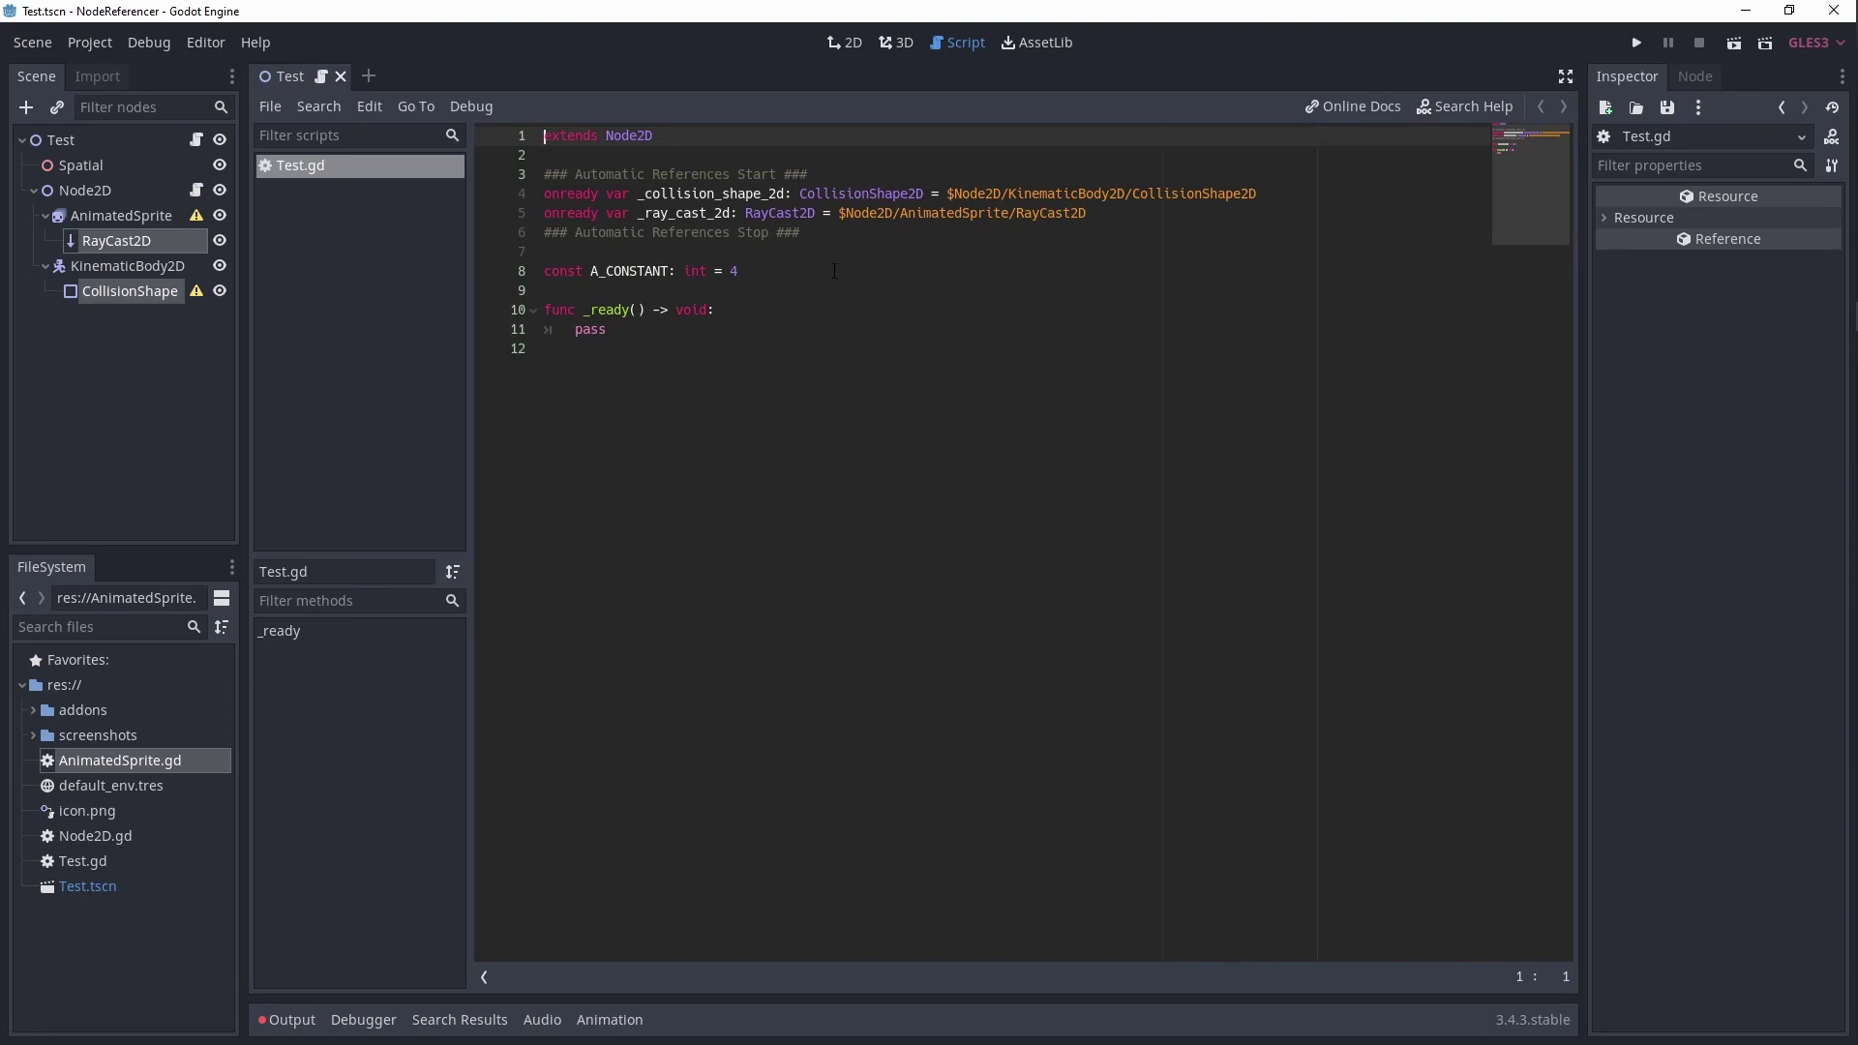
pyautogui.moveTo(825, 233); pyautogui.dragTo(524, 177)
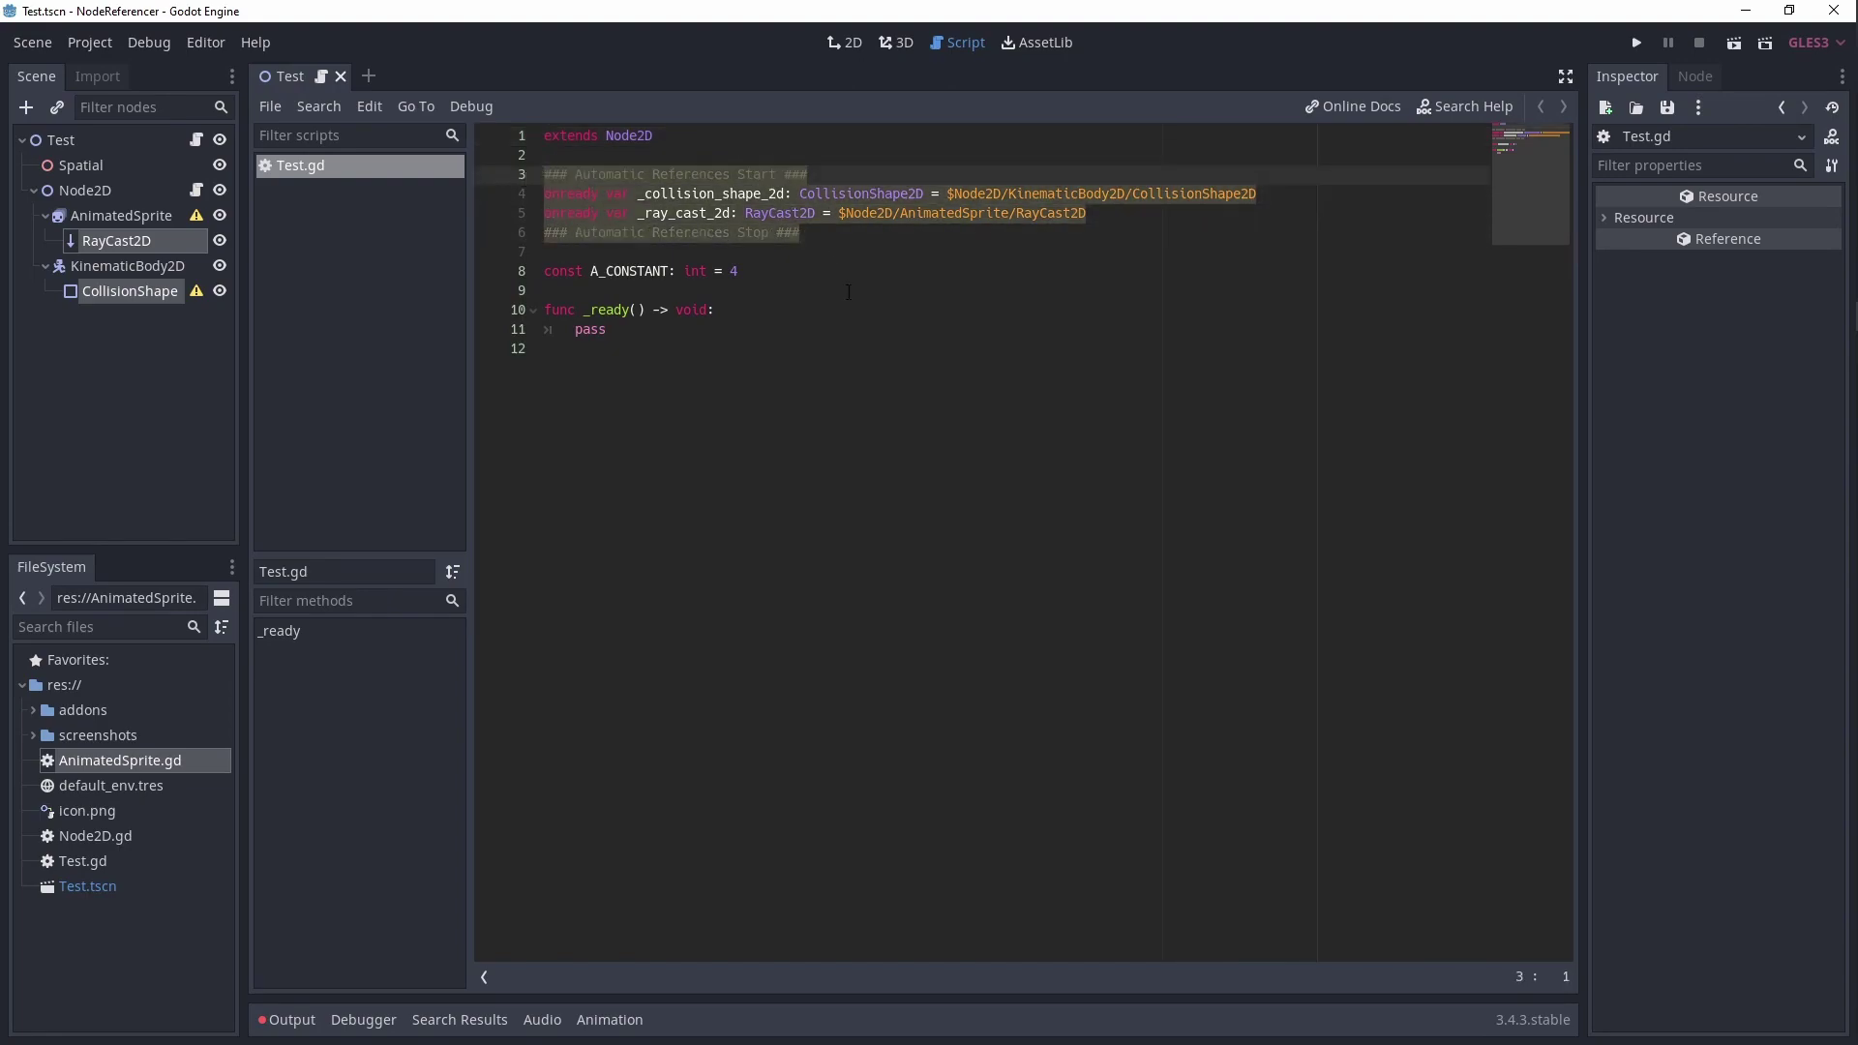
pyautogui.click(846, 240)
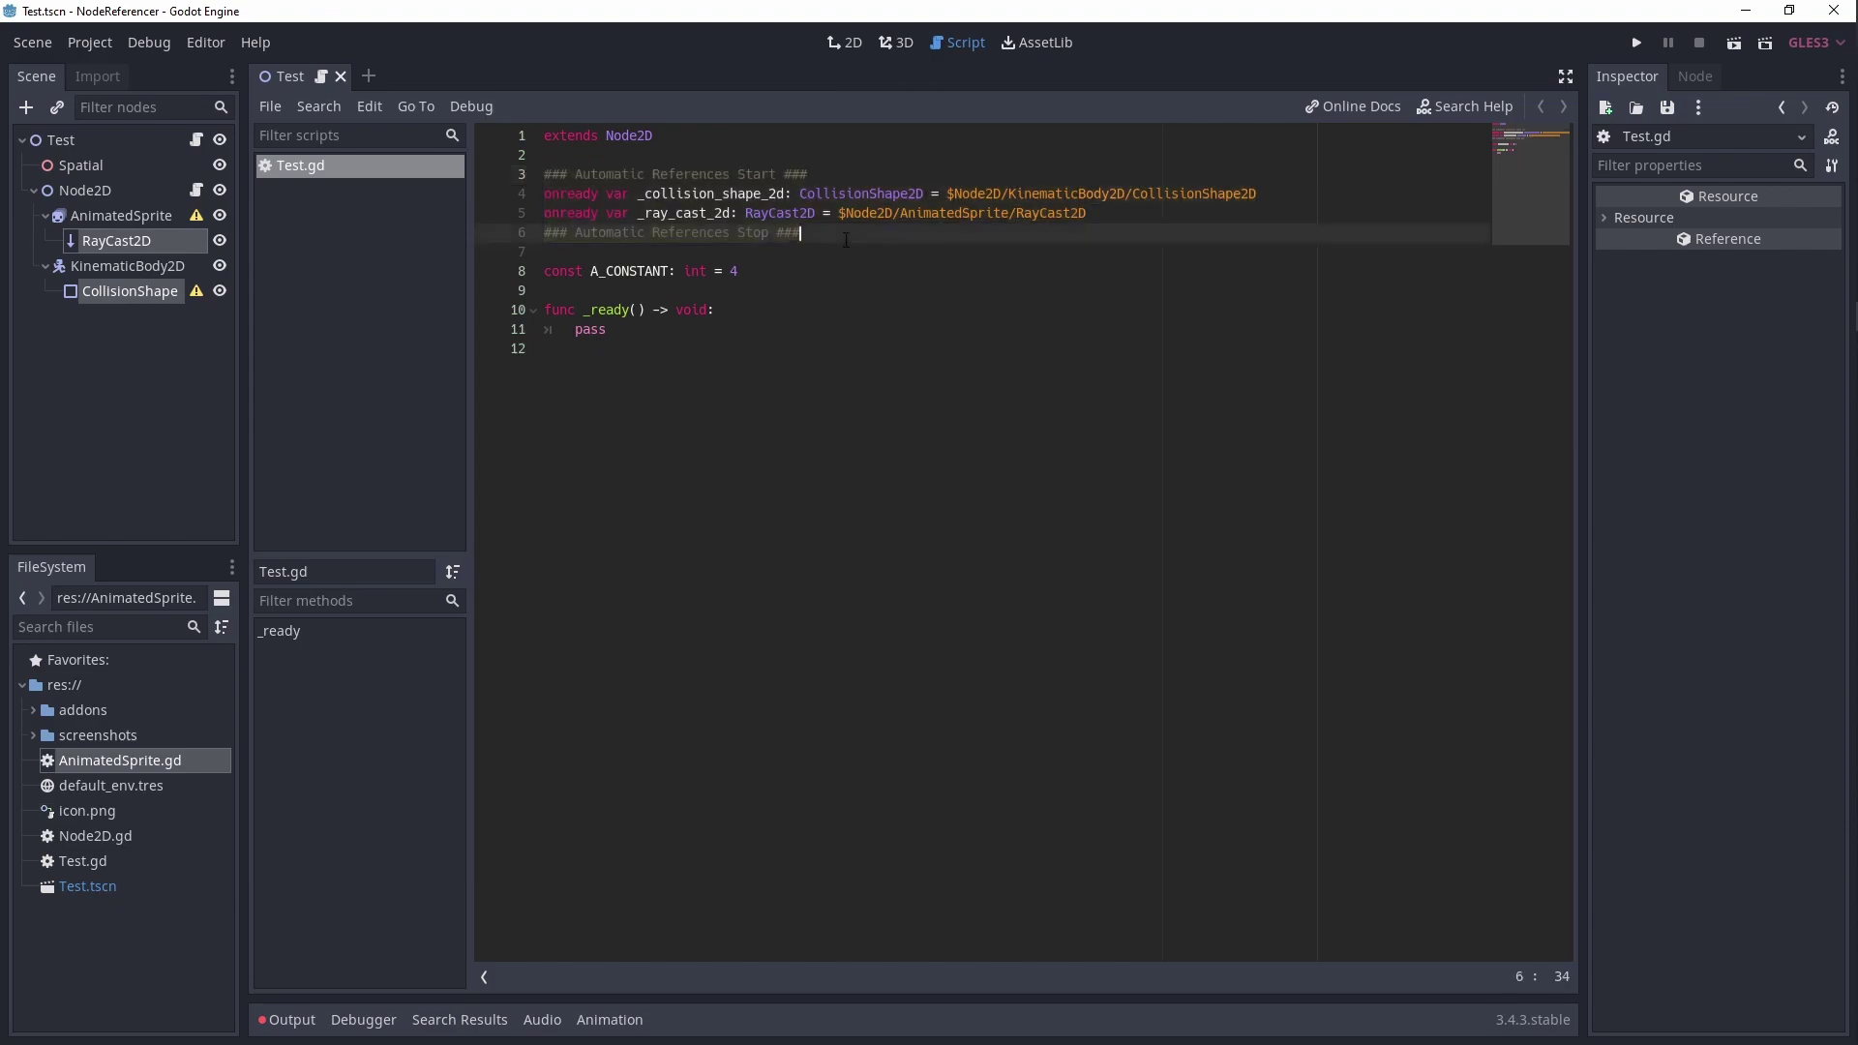
pyautogui.click(786, 194)
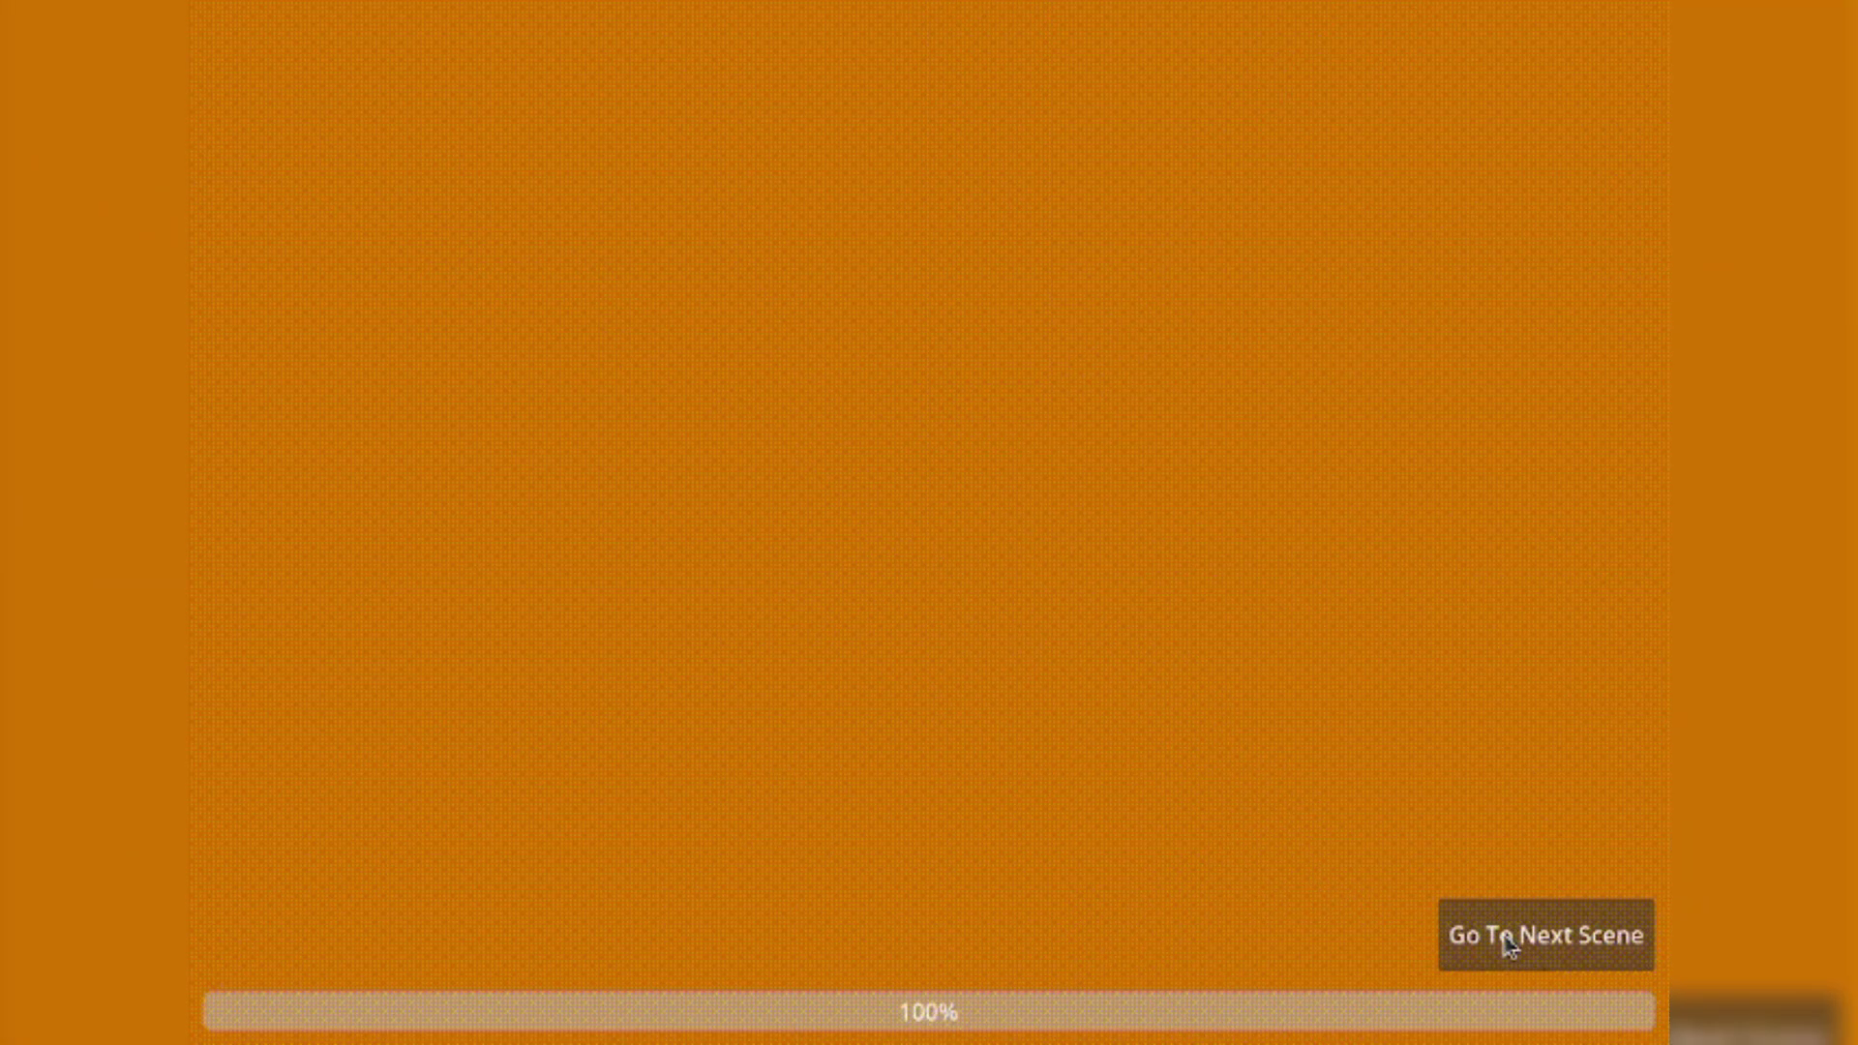
# Advance to the next scene, then load one through the waiting loading screen to reach the Special Scene
pyautogui.click(1507, 938)
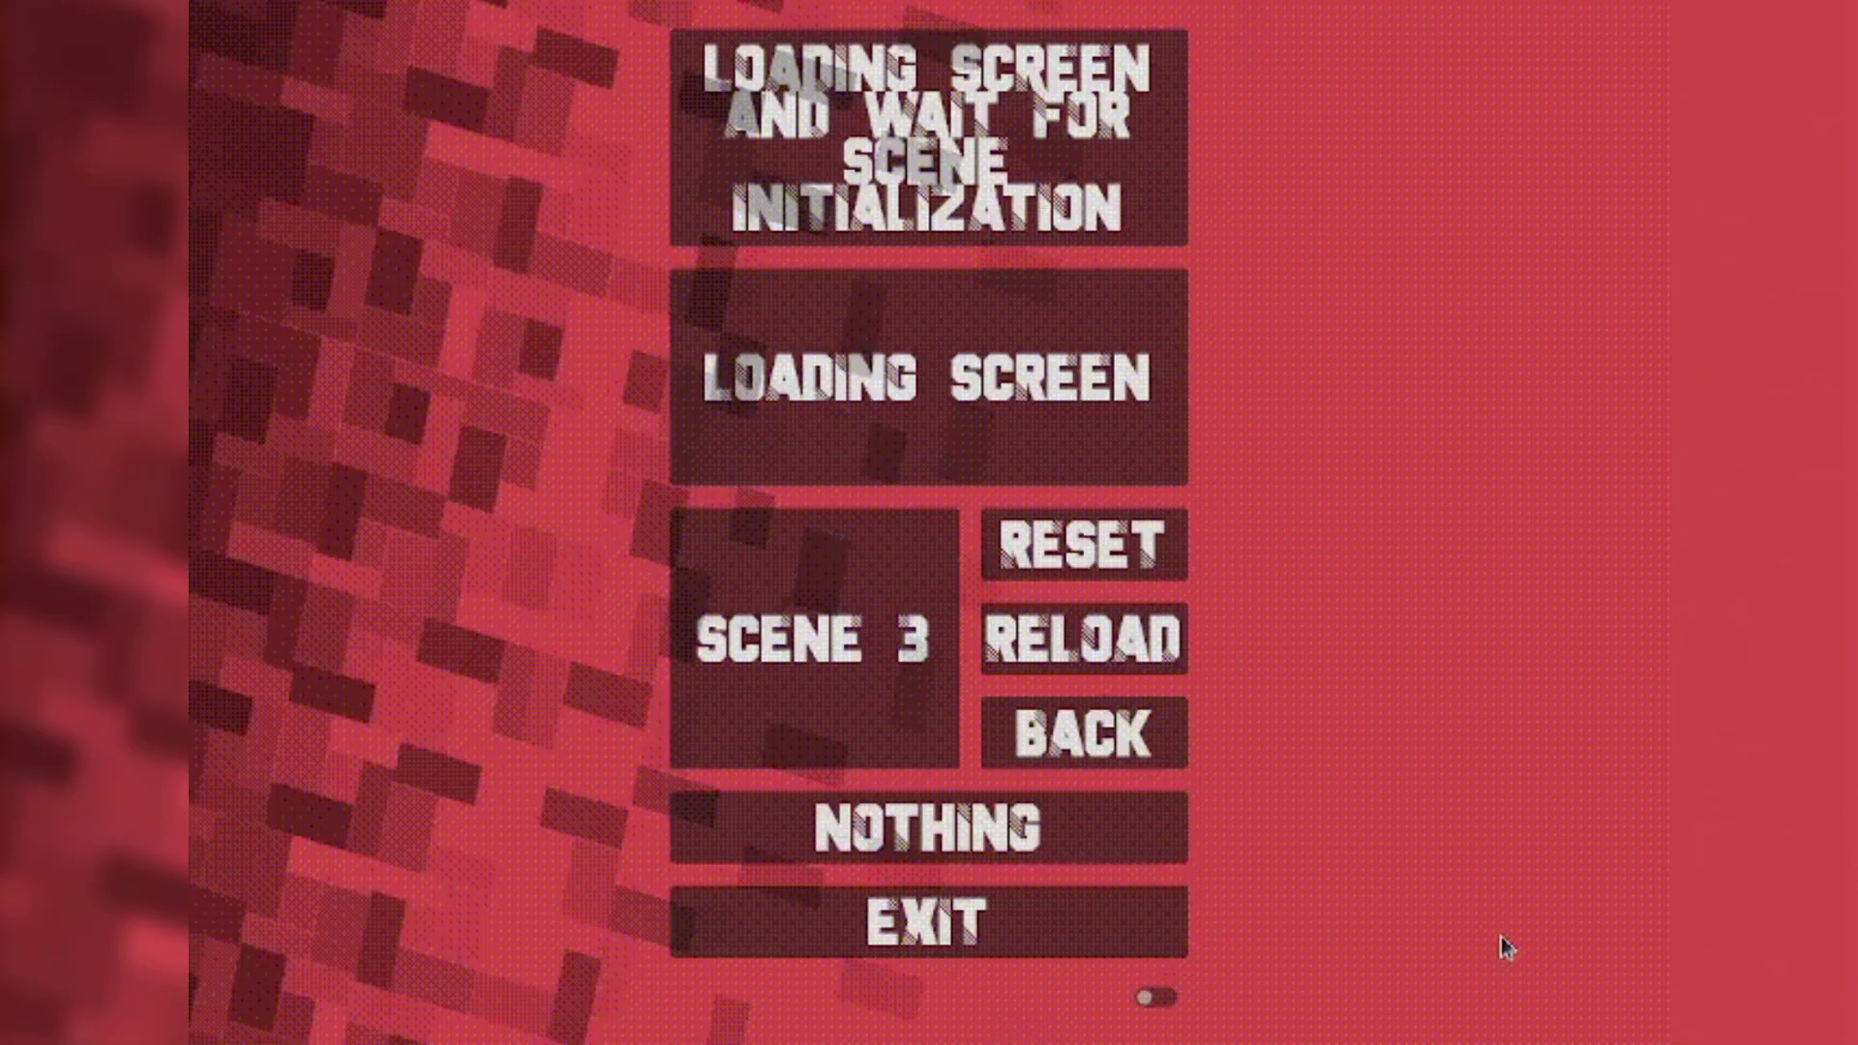
pyautogui.click(918, 150)
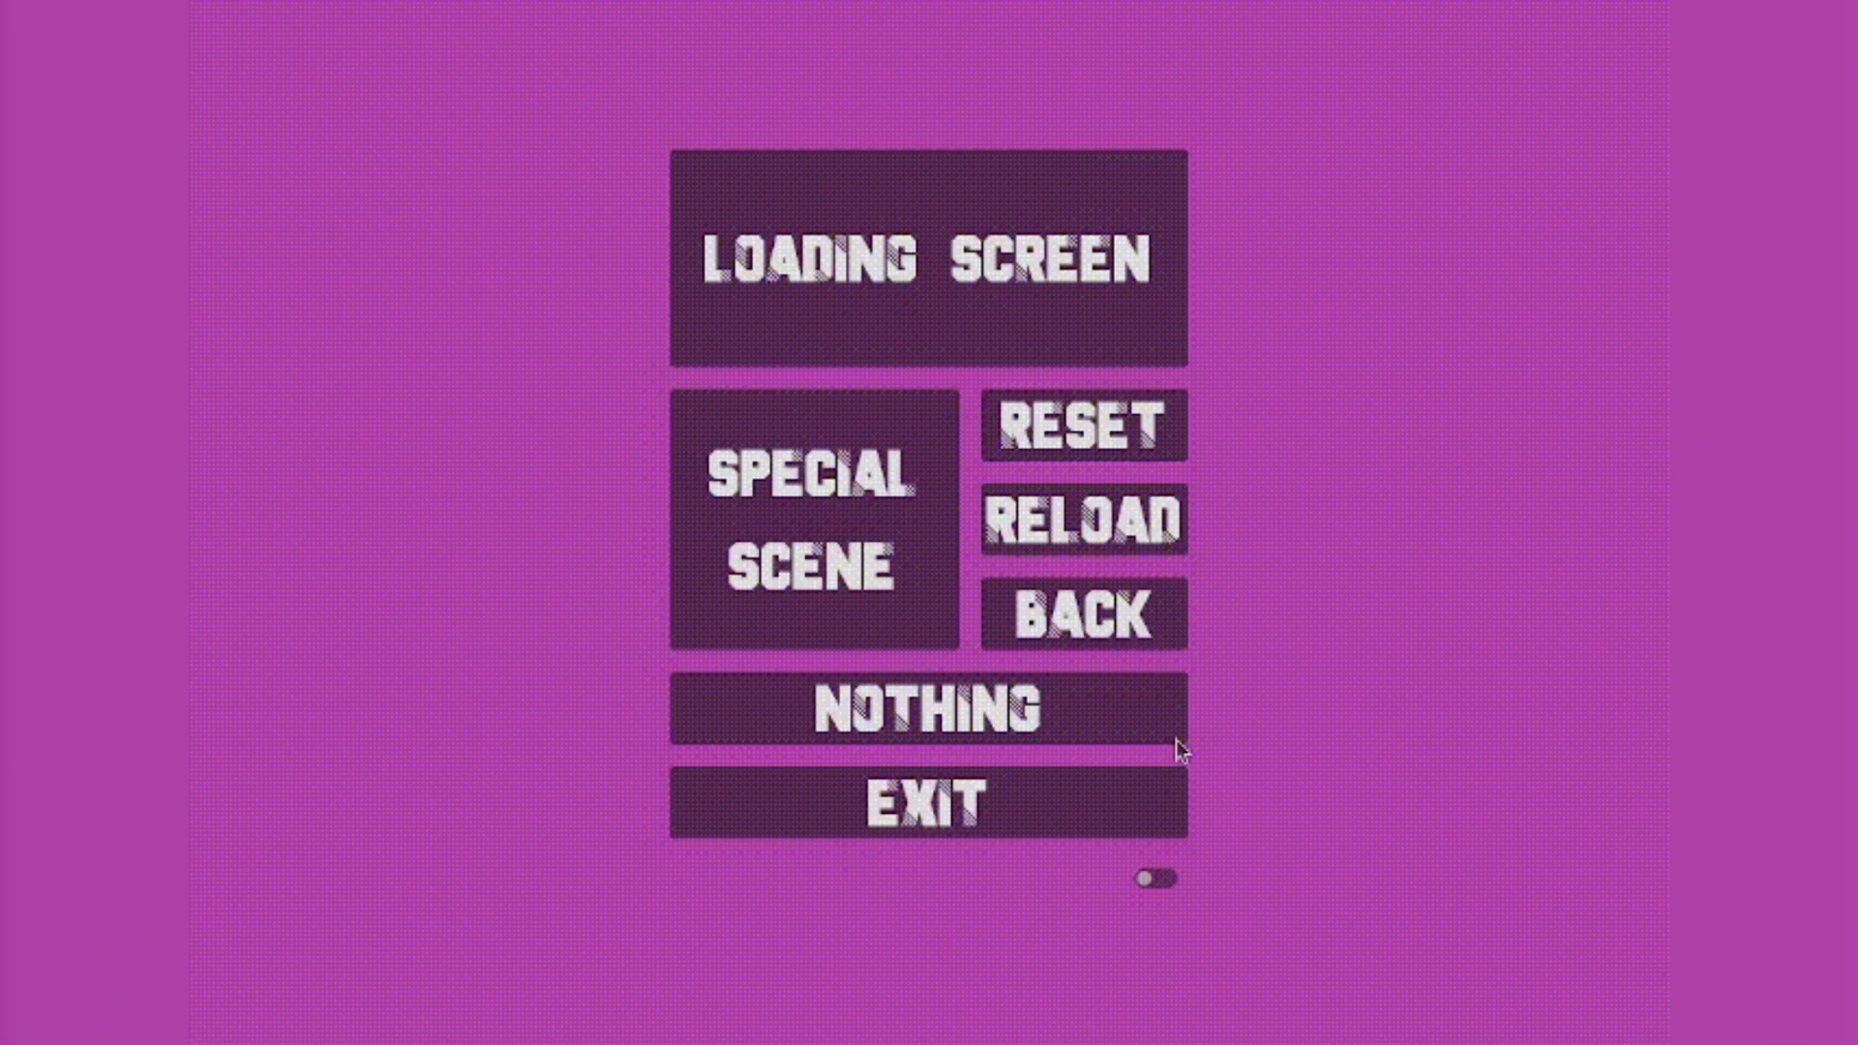
# Go back to Scene 3, switch its toggle on and reload the scene
pyautogui.click(1098, 617)
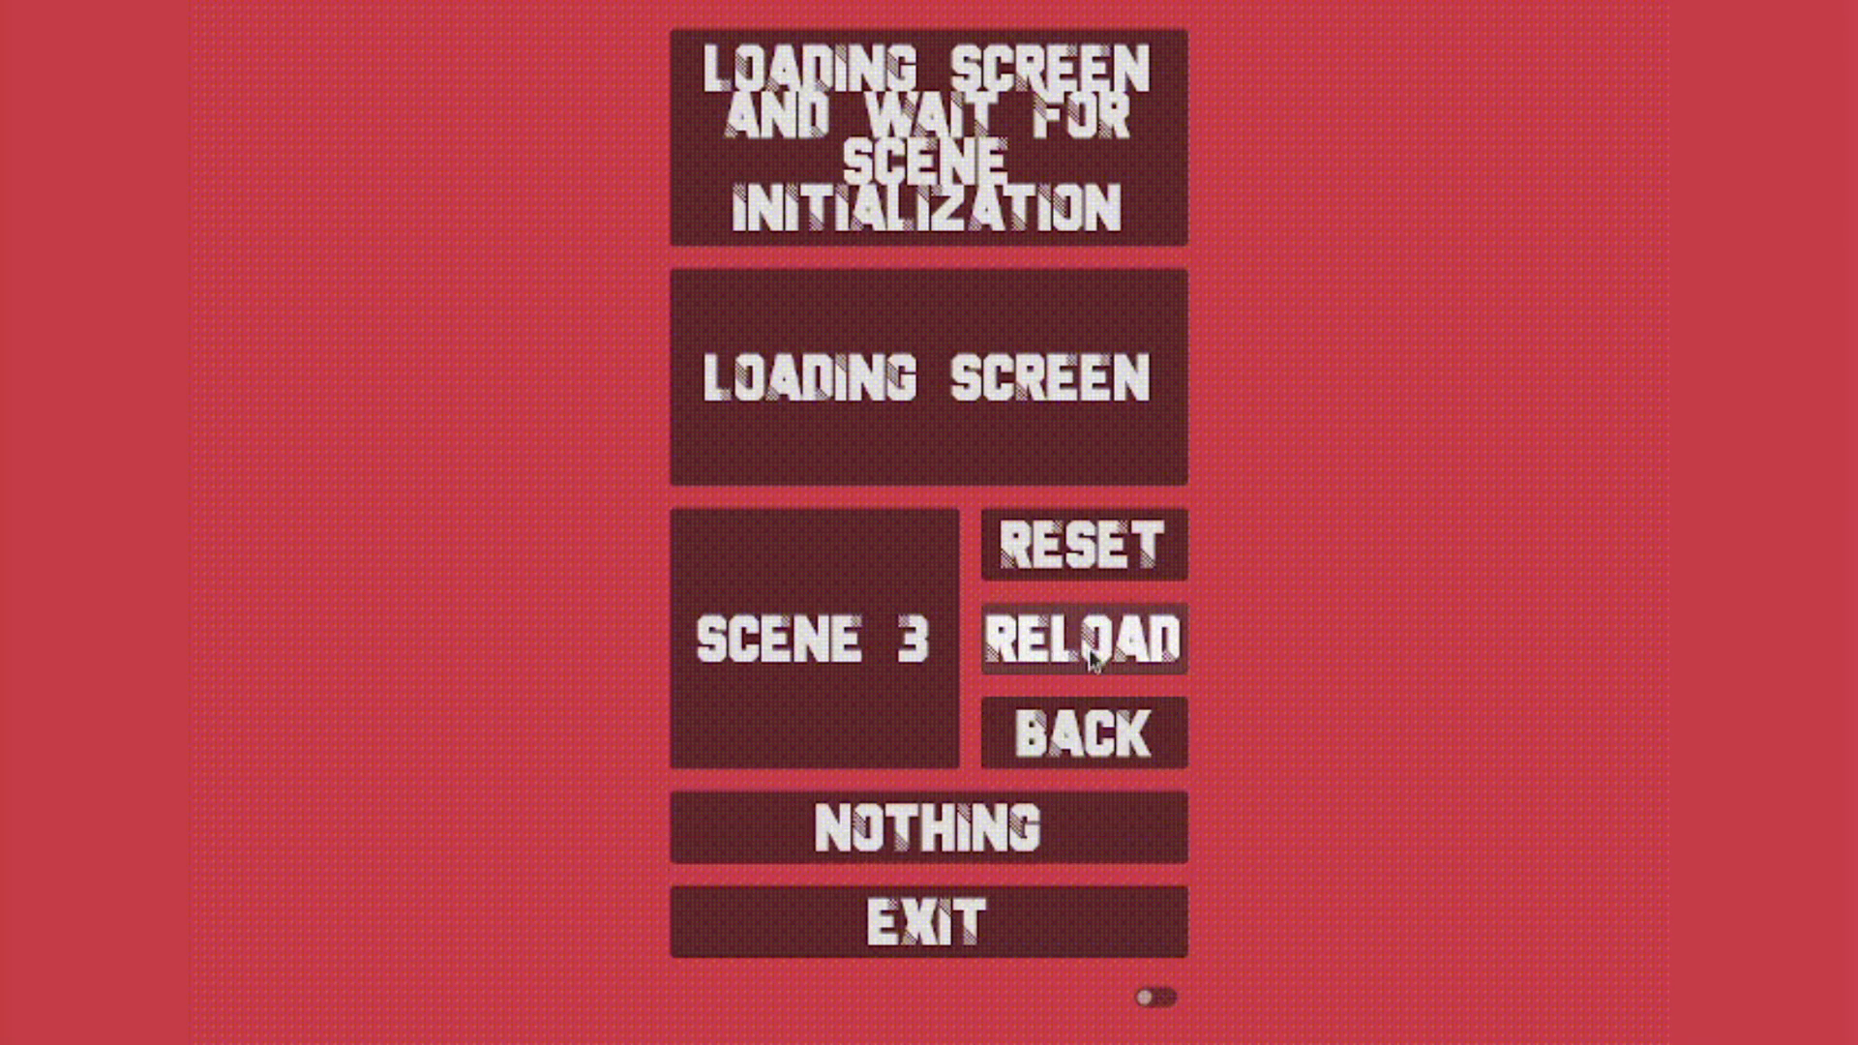
pyautogui.click(1161, 1002)
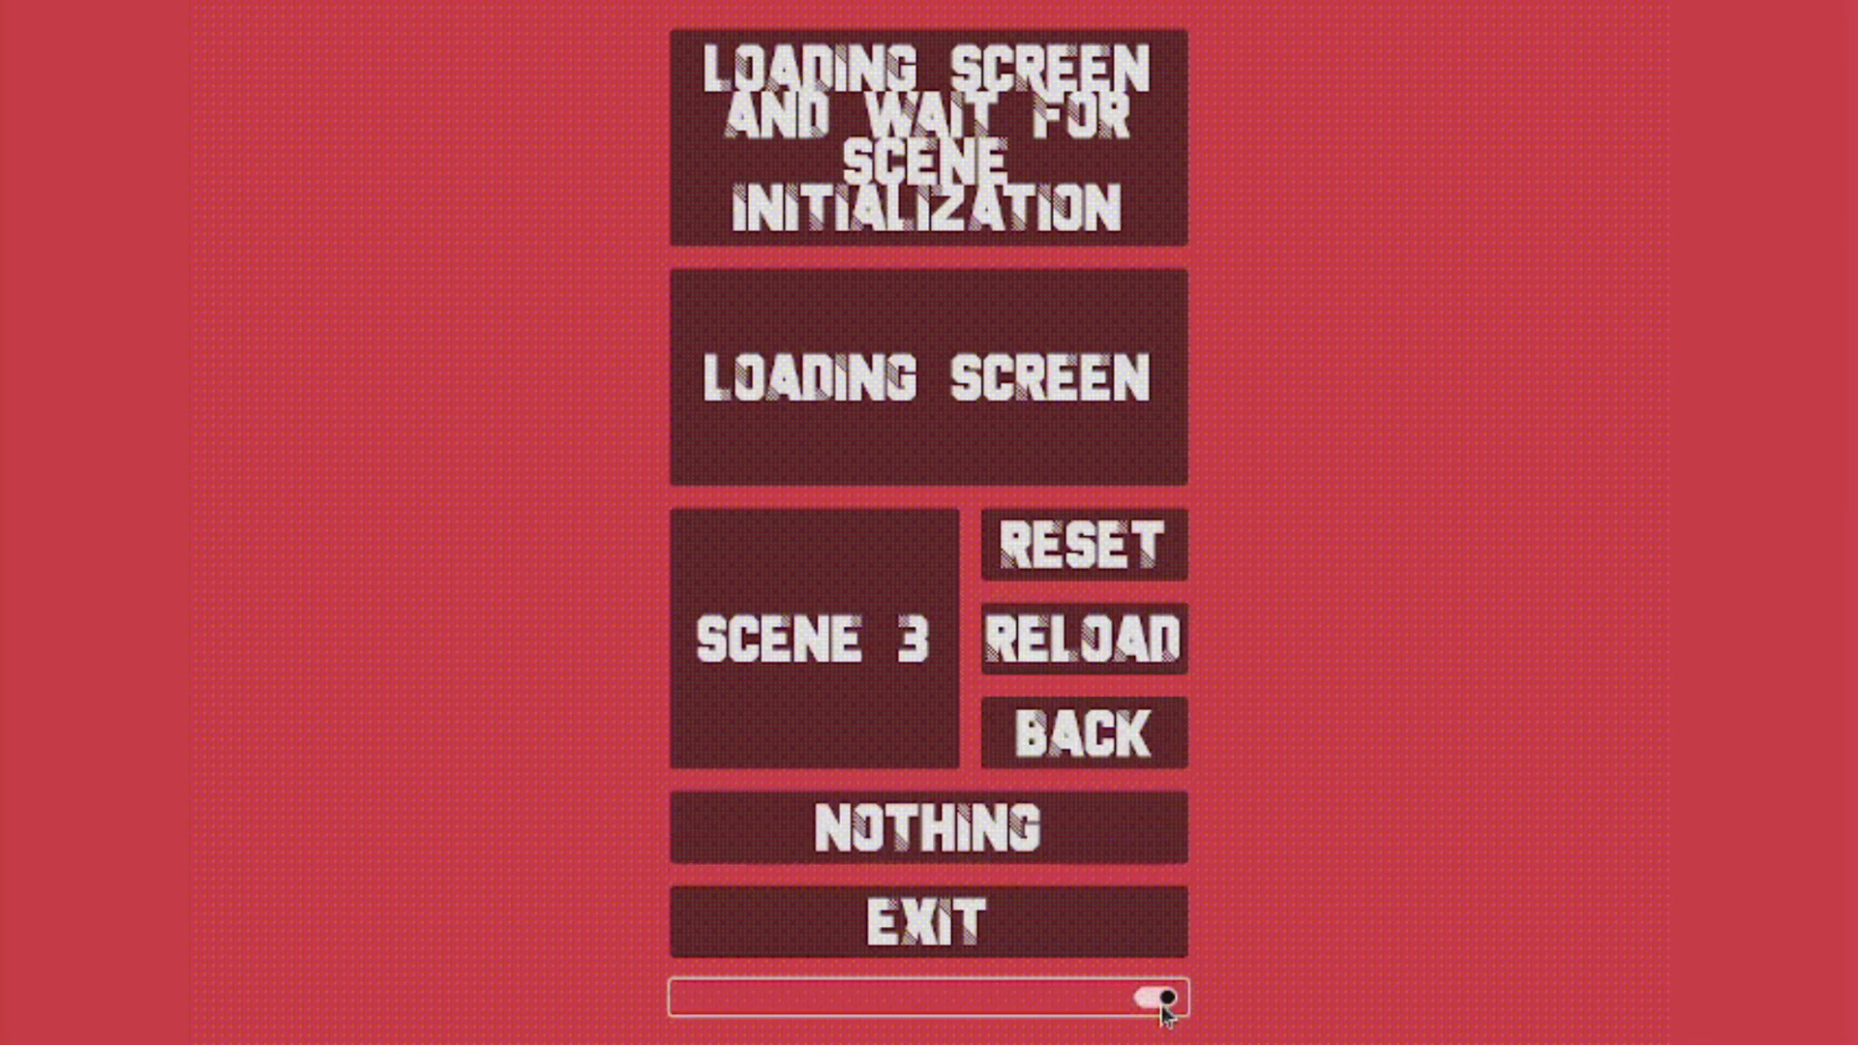
pyautogui.click(1093, 650)
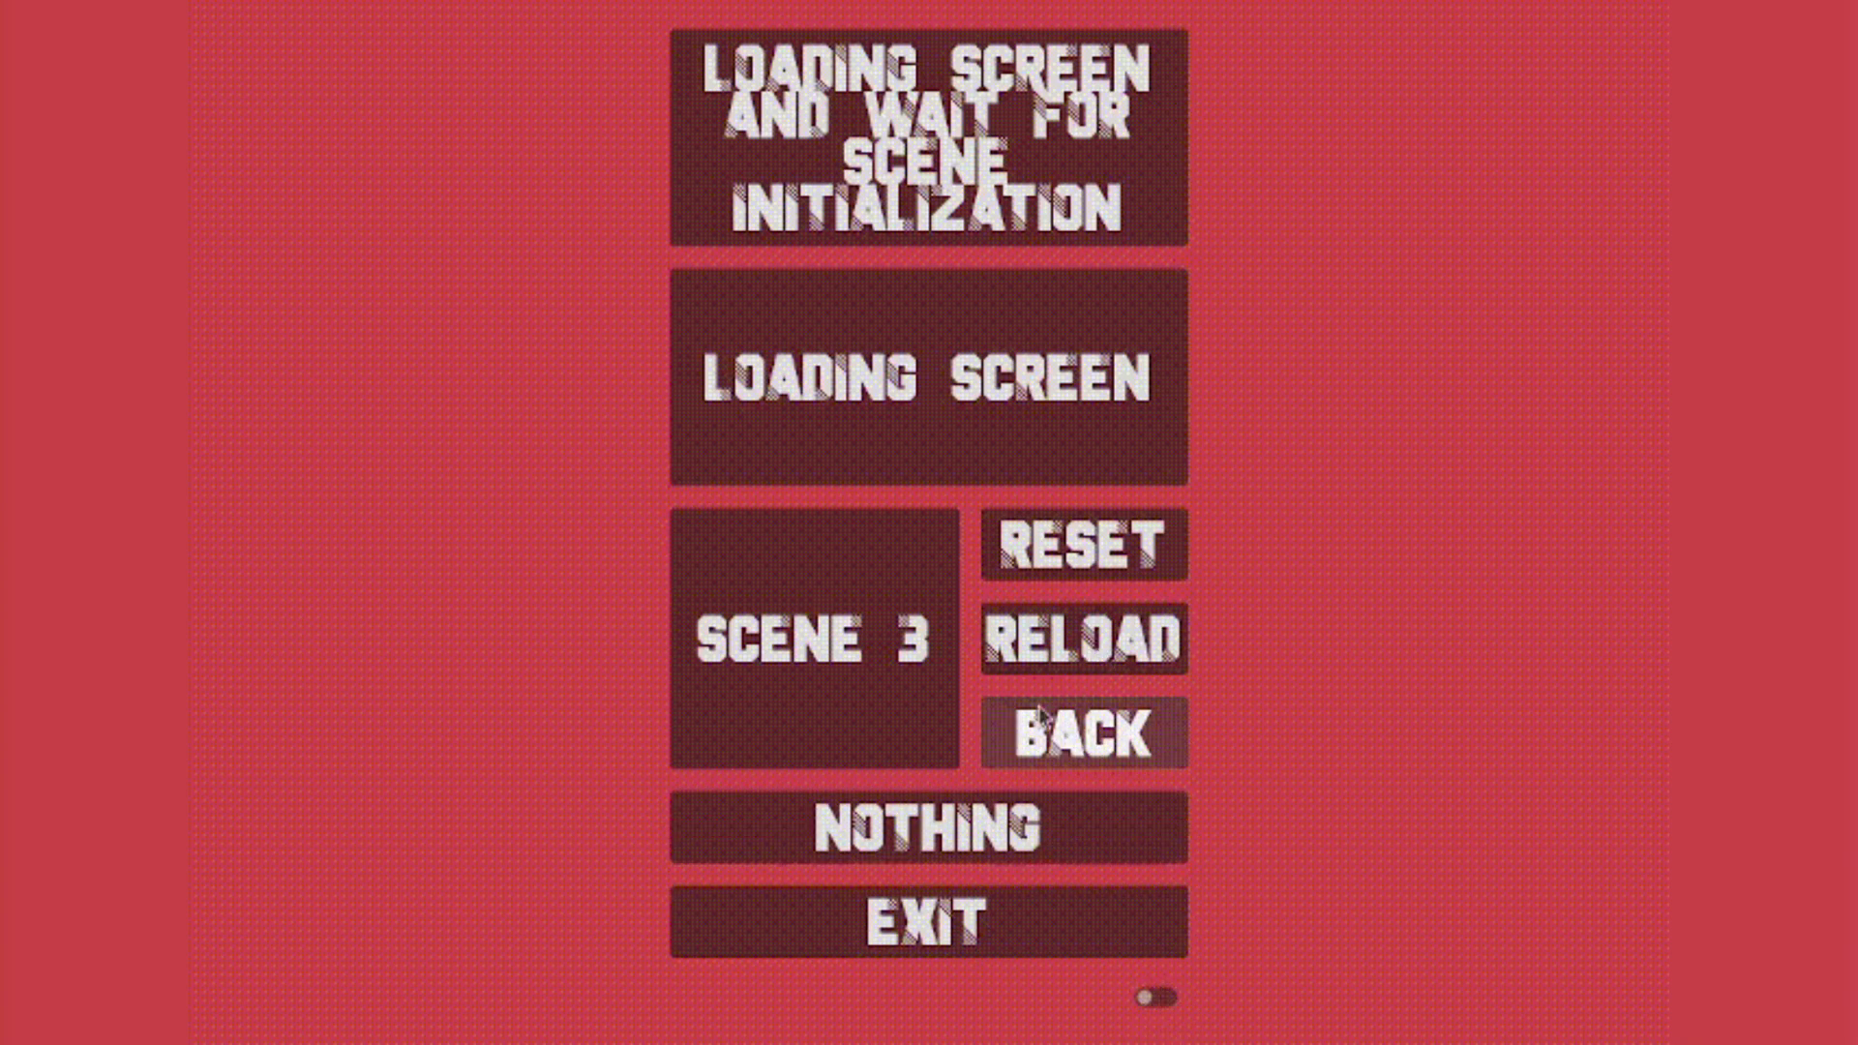
# Return to Scene 2, reset the scene history, and switch its toggle on again after a reload
pyautogui.click(1103, 750)
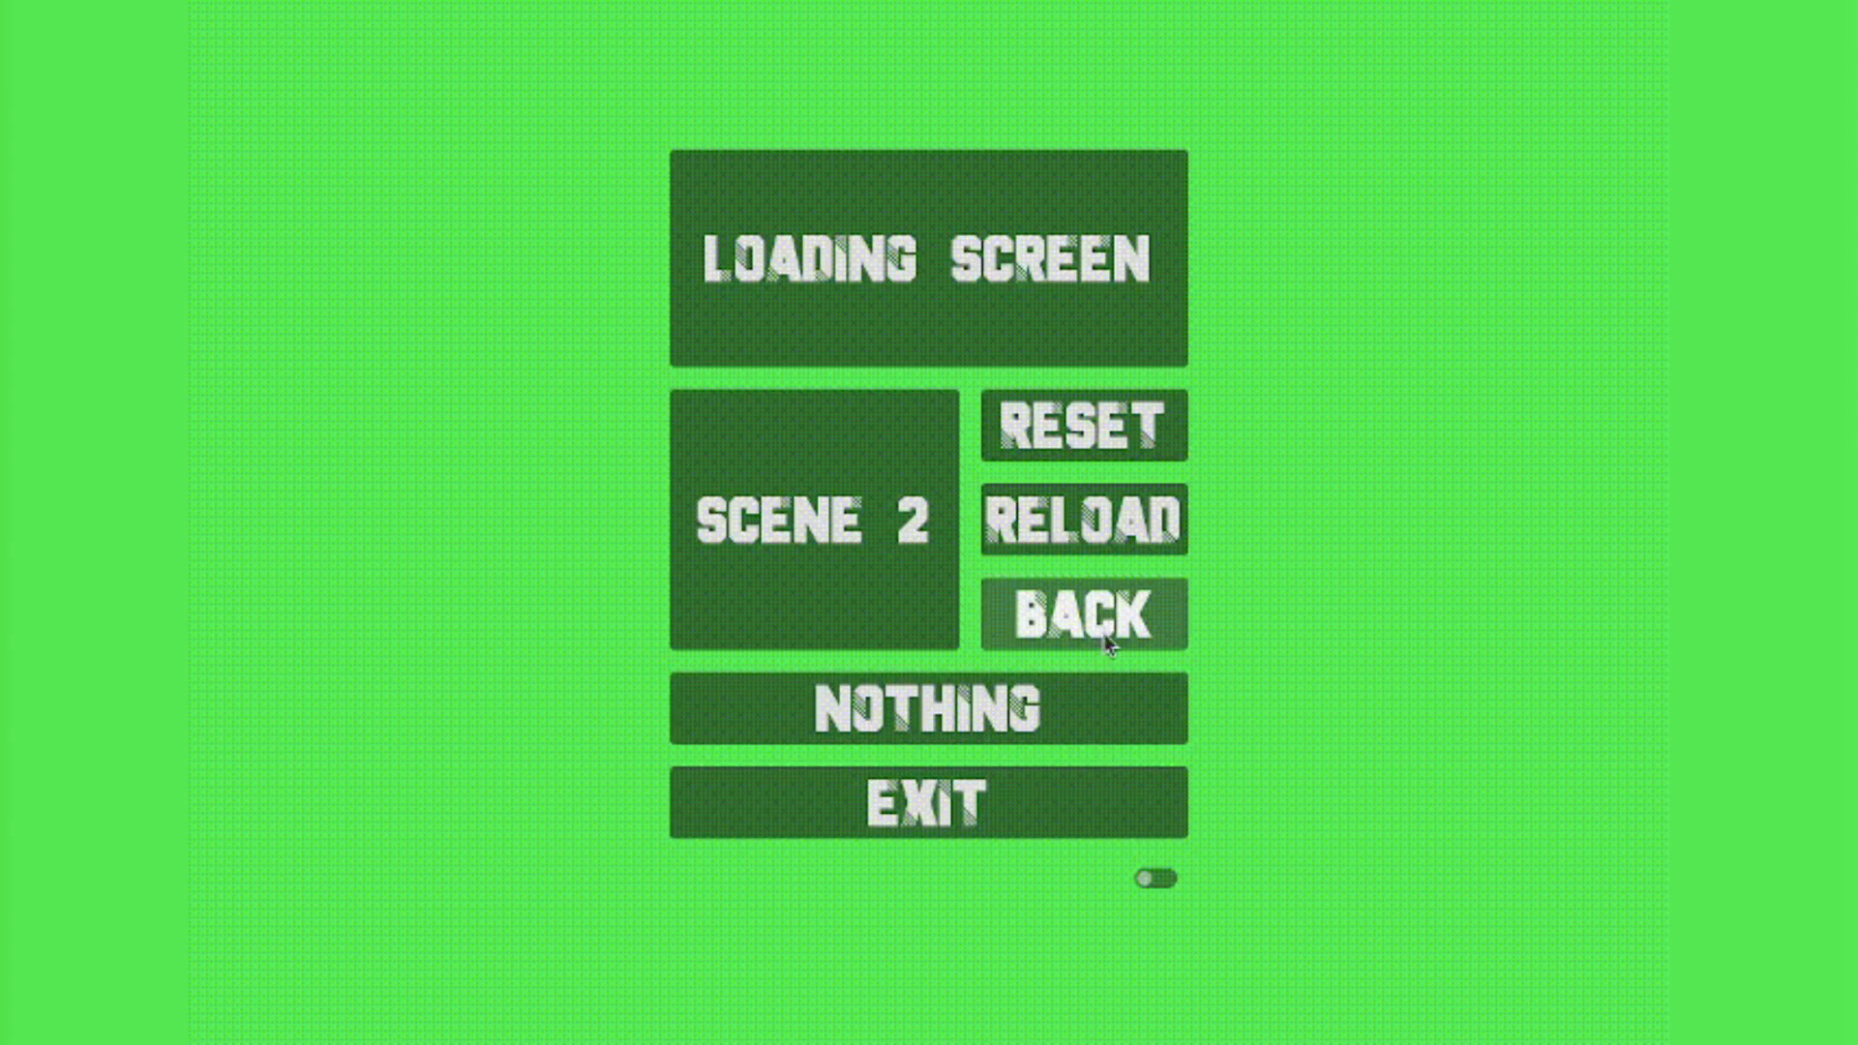
pyautogui.click(1061, 429)
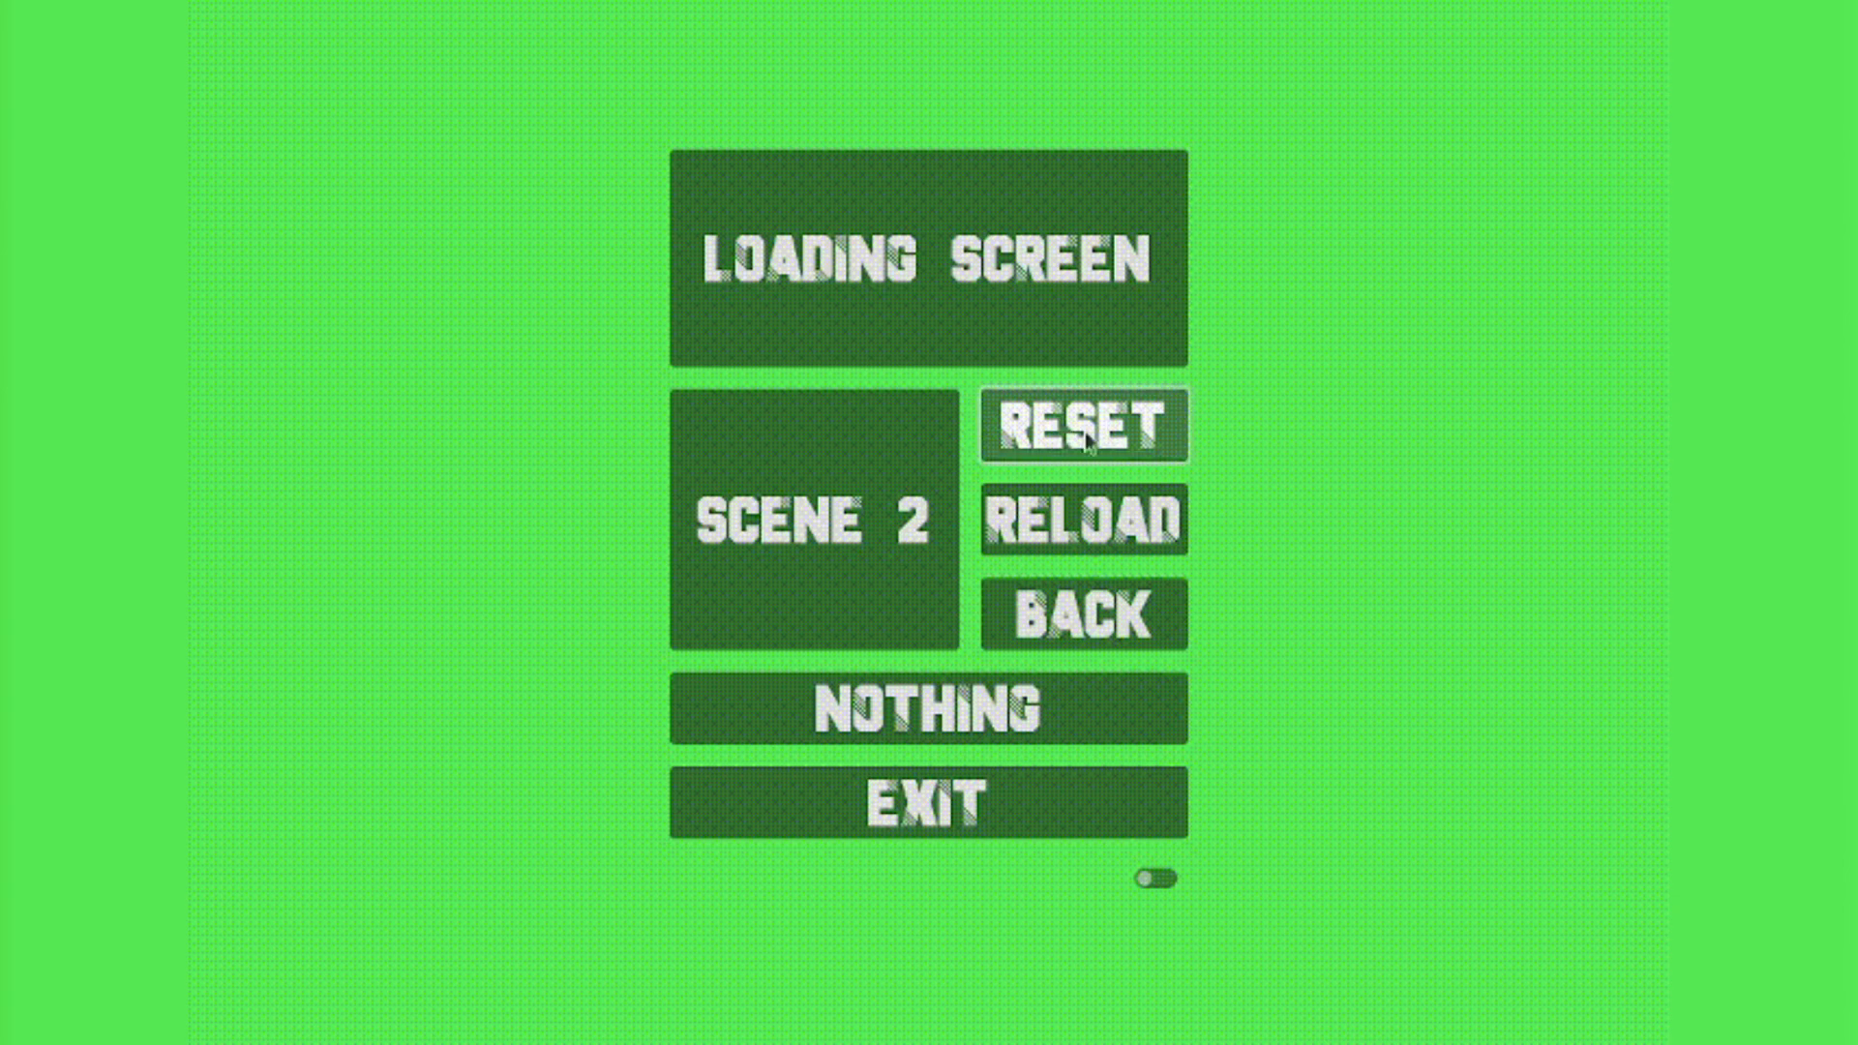
pyautogui.click(1162, 881)
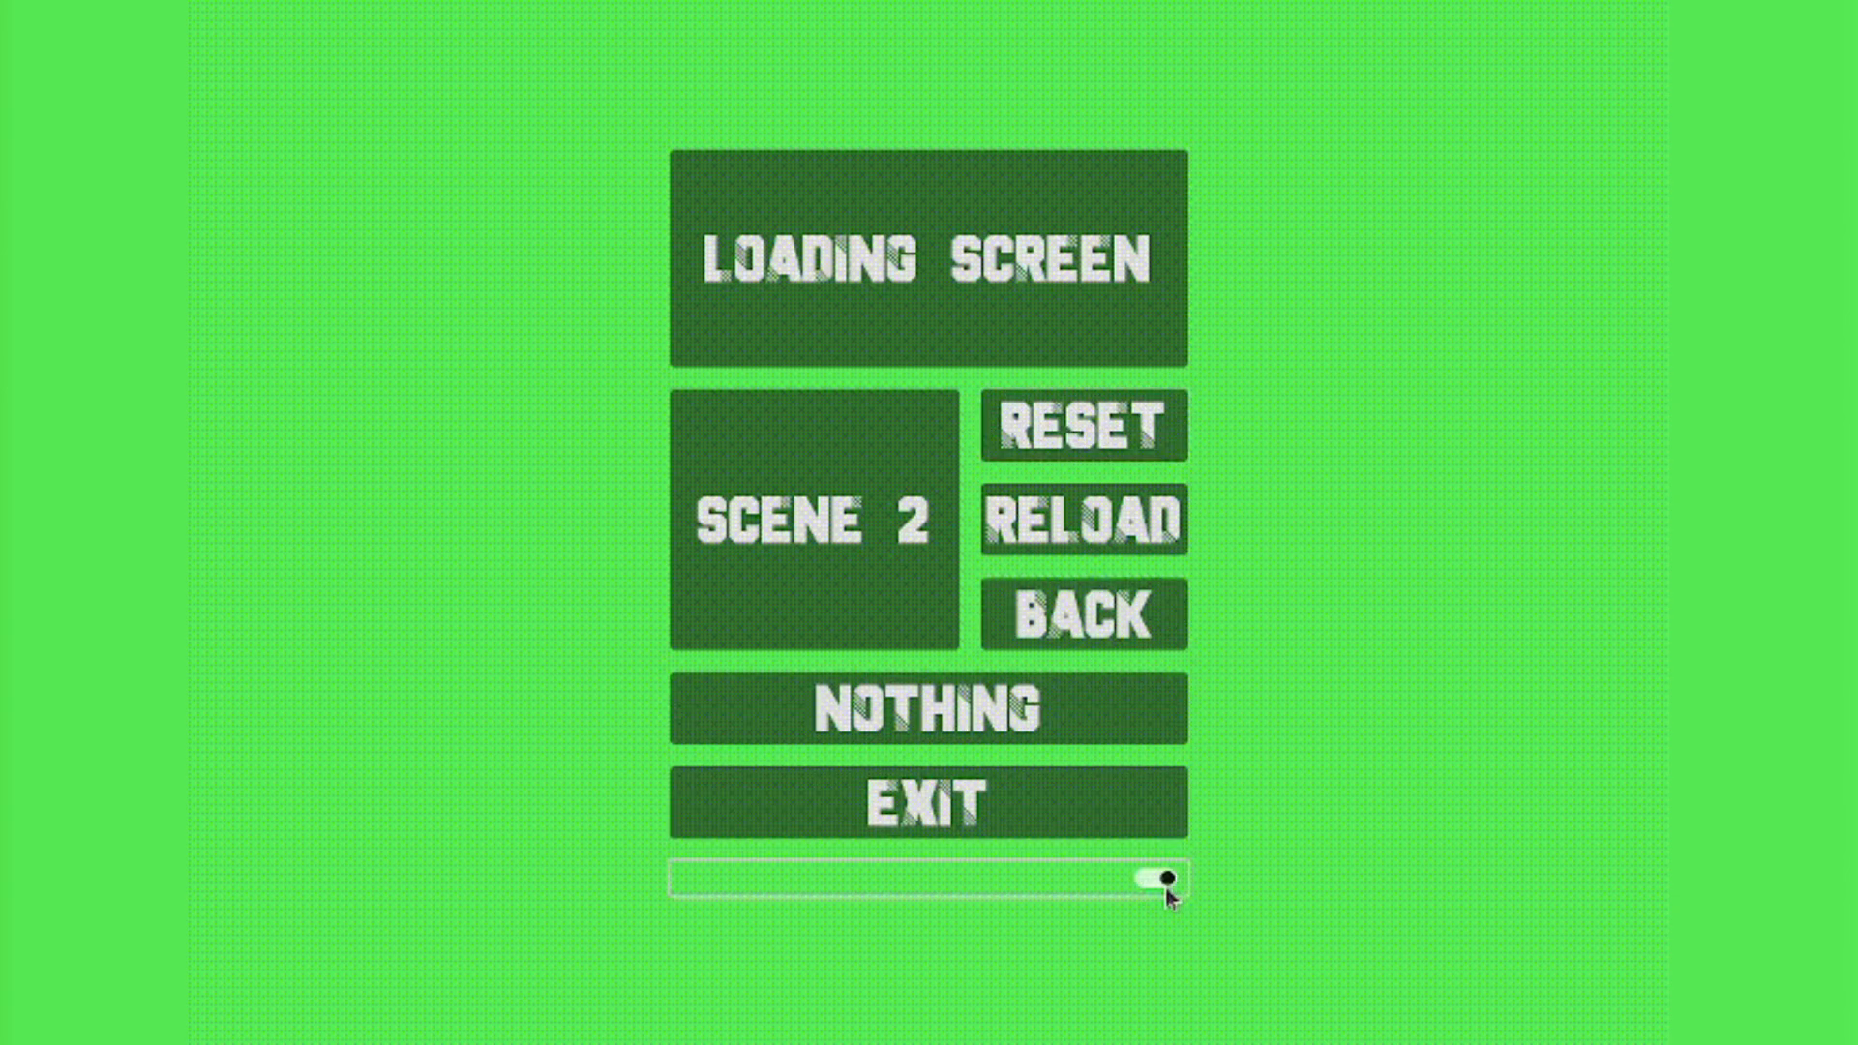
pyautogui.click(1103, 621)
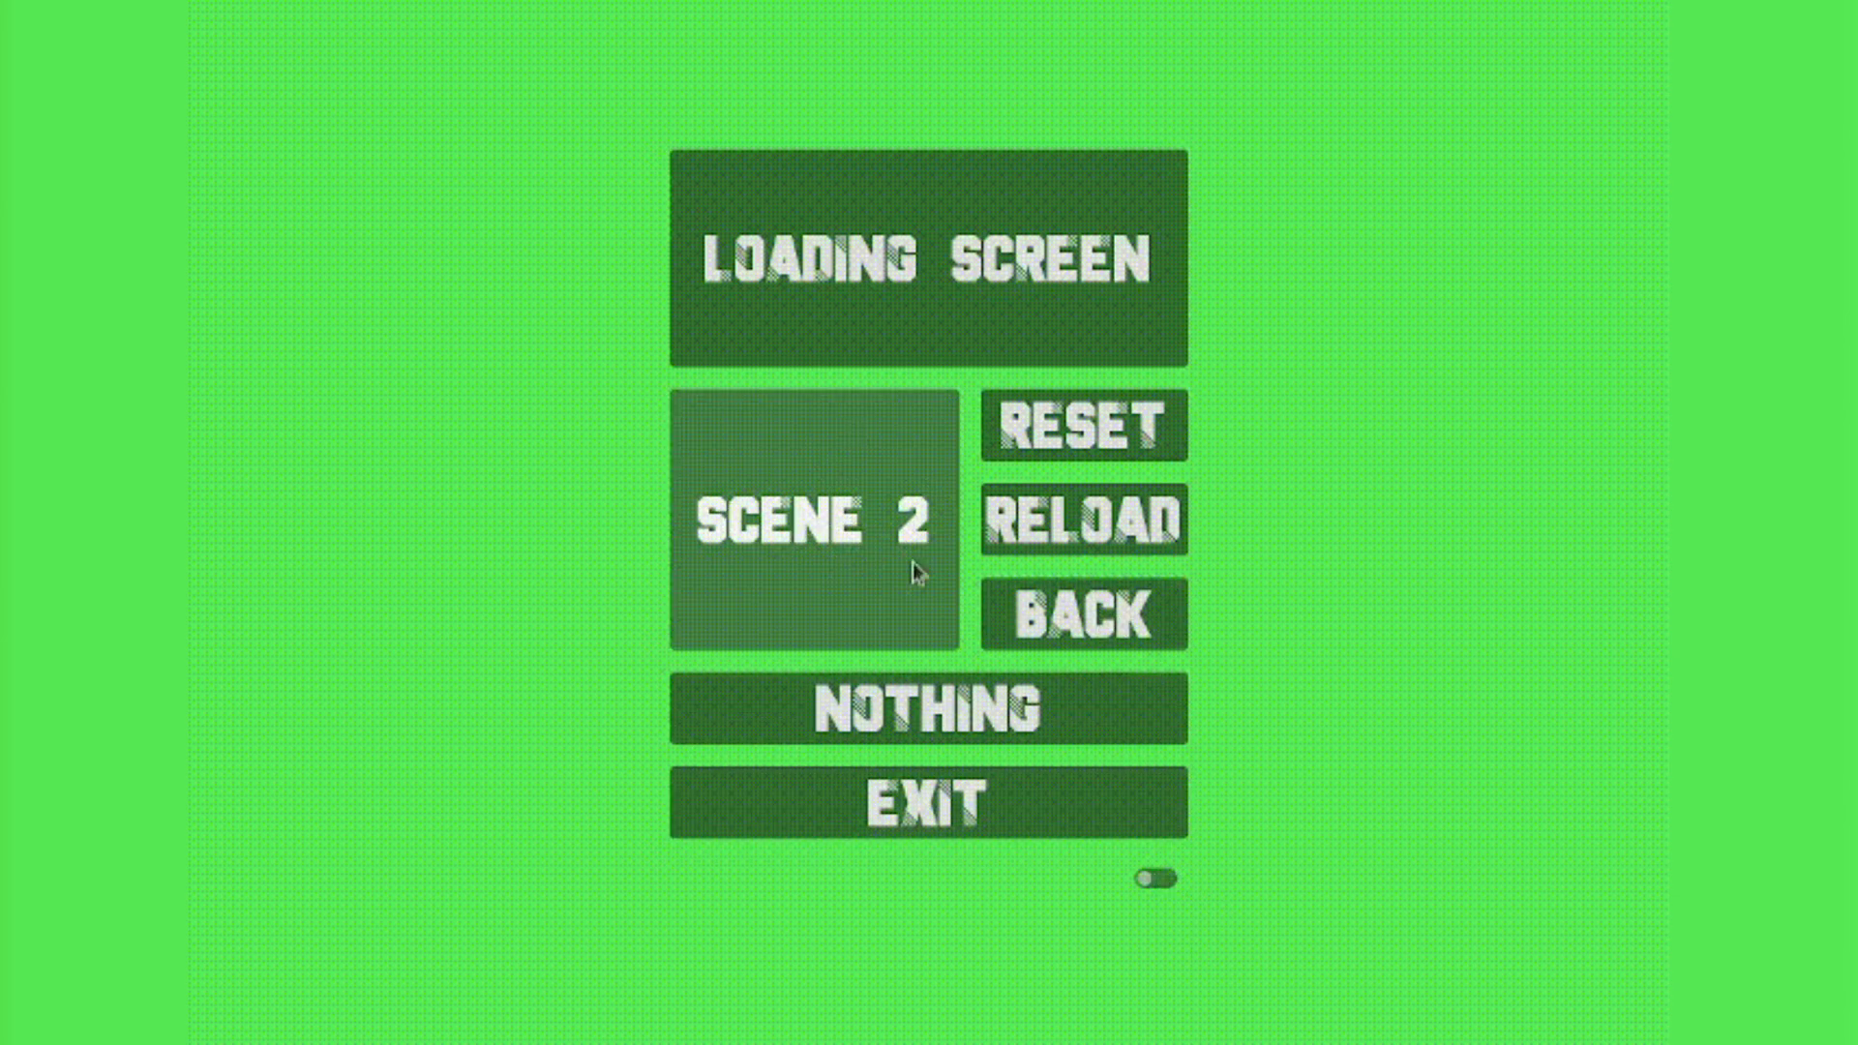
pyautogui.click(1157, 877)
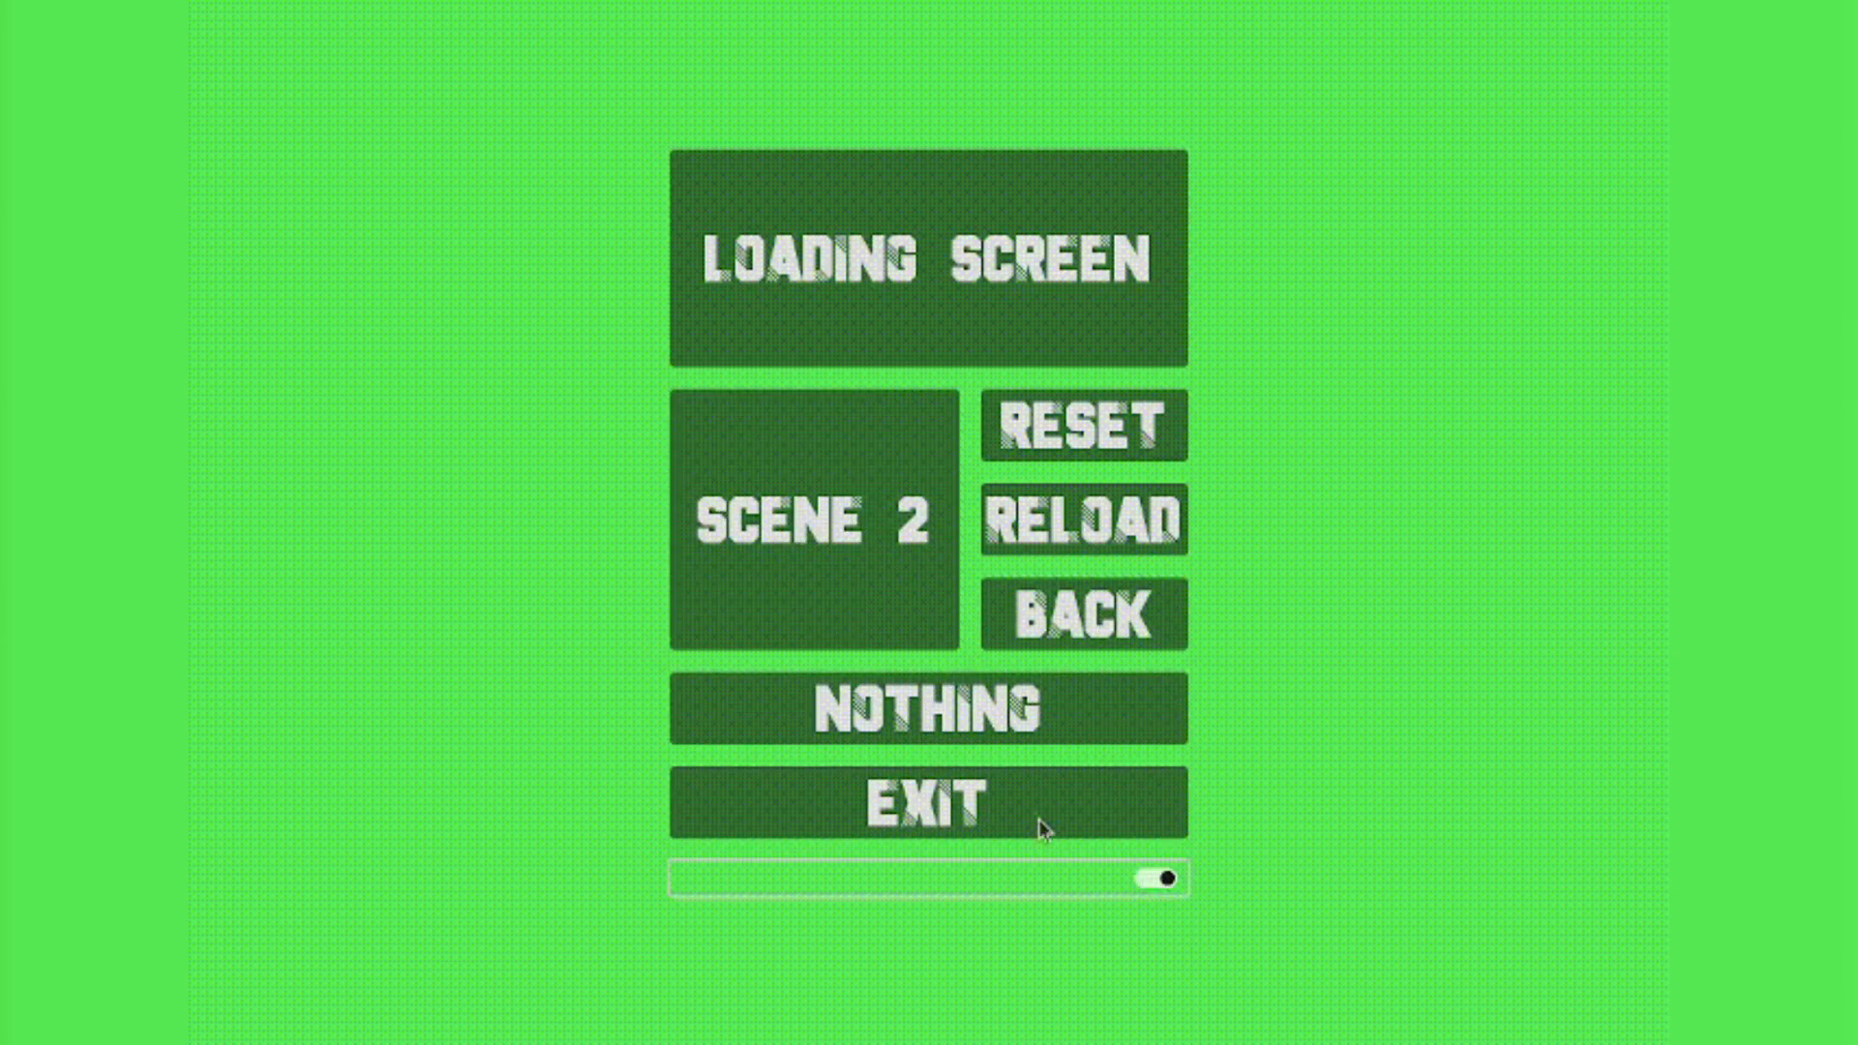